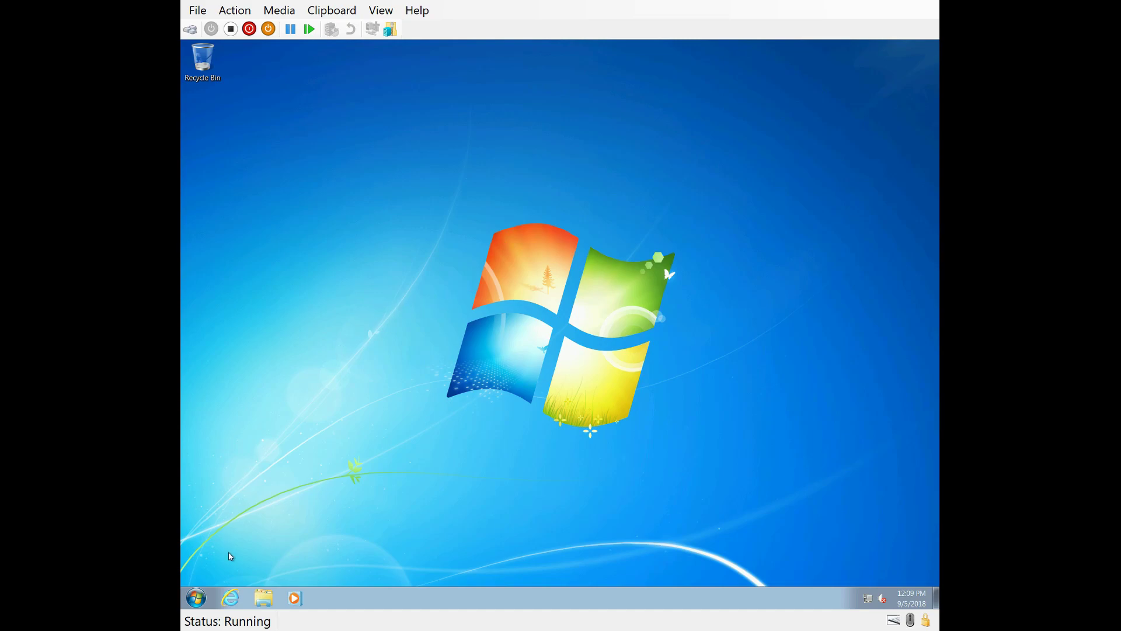
Open the Computer view in Windows Explorer and check the free space on Local Disk (C:).
{"action": "left_click", "coordinate": [271, 604]}
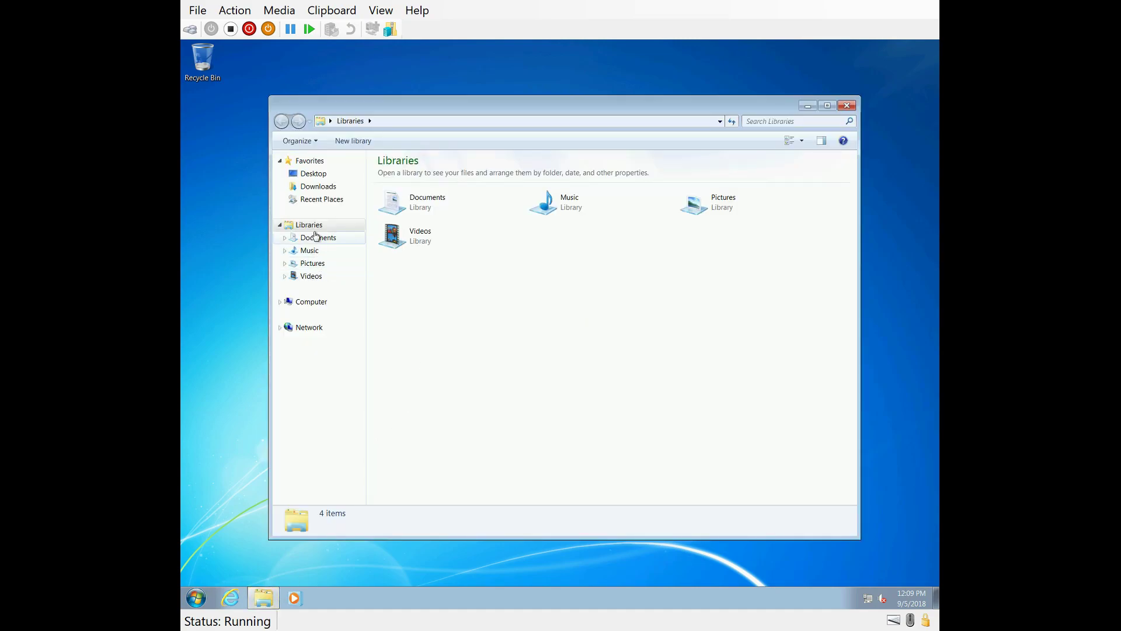
{"action": "left_click", "coordinate": [286, 303]}
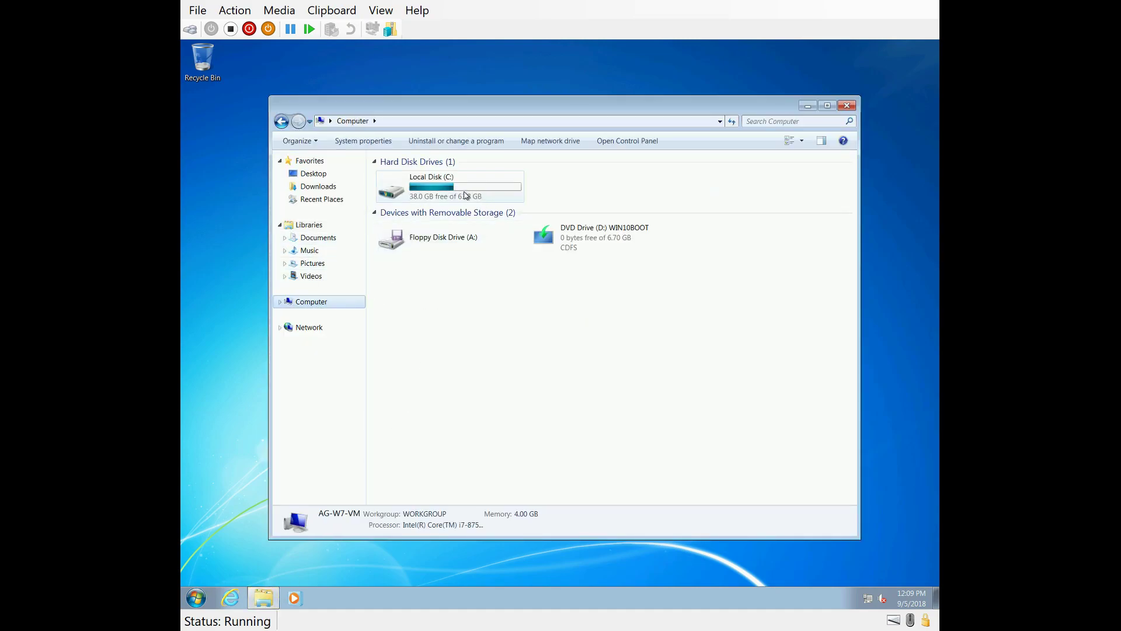
{"action": "mouse_move", "coordinate": [466, 195]}
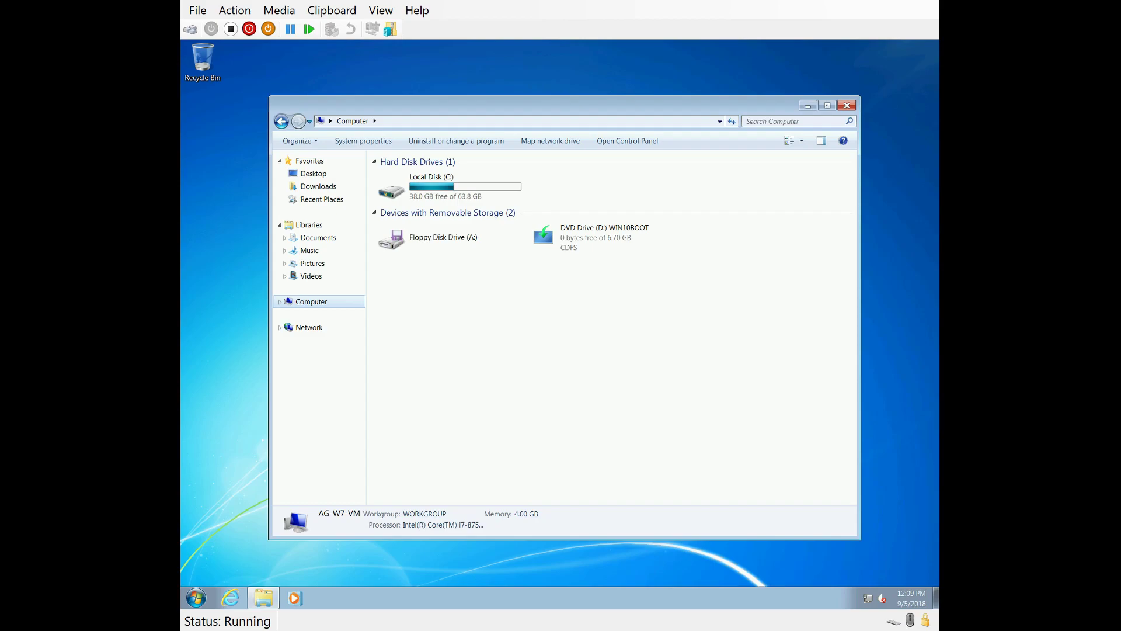
{"action": "left_click", "coordinate": [197, 601]}
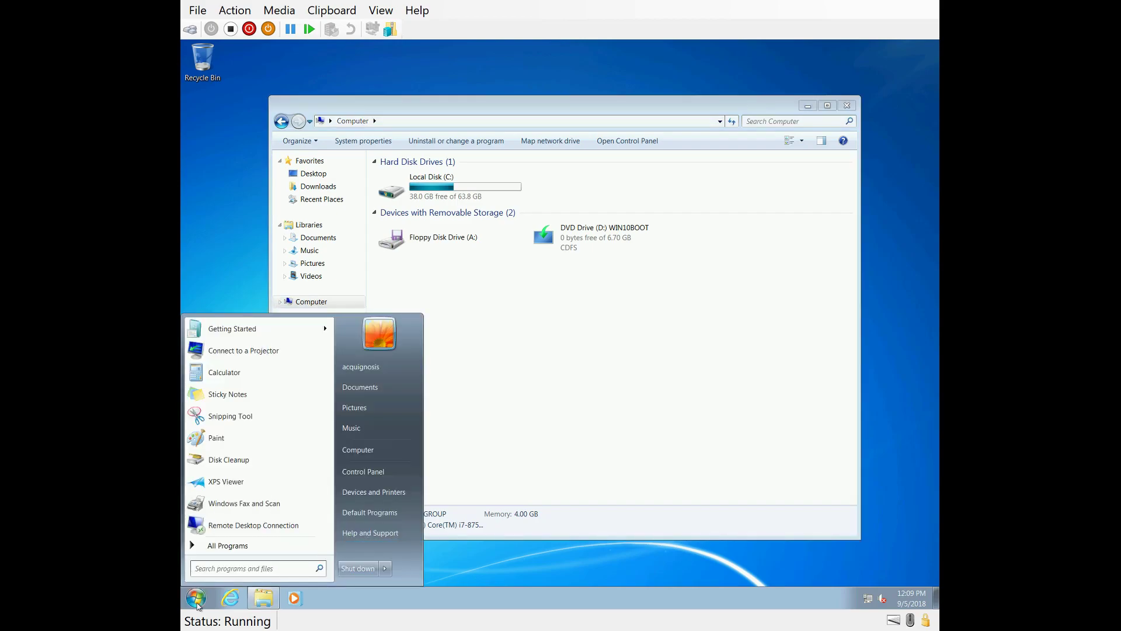
{"action": "type", "text": "disk"}
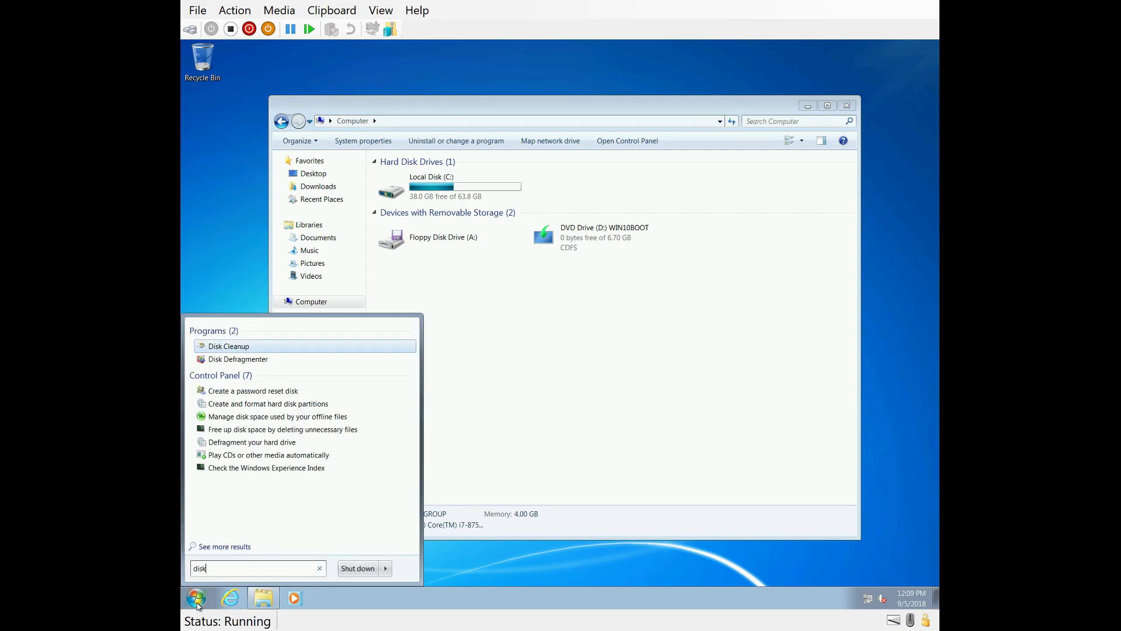
{"action": "type", "text": " cleanup"}
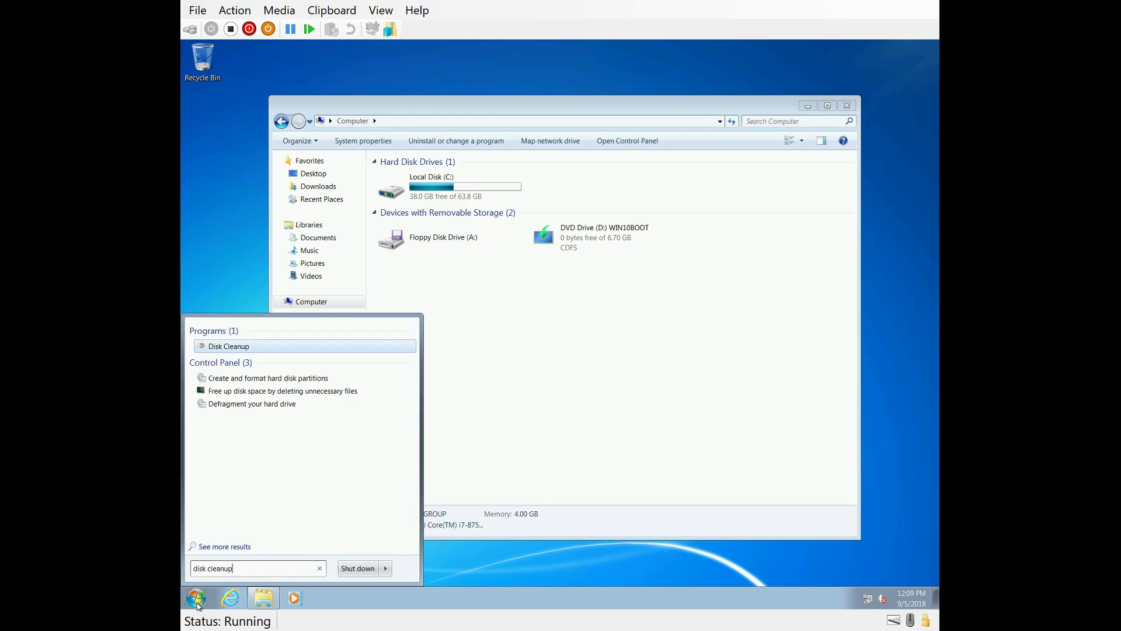
{"action": "key", "text": "ctrl+a"}
{"action": "key", "text": "BackSpace"}
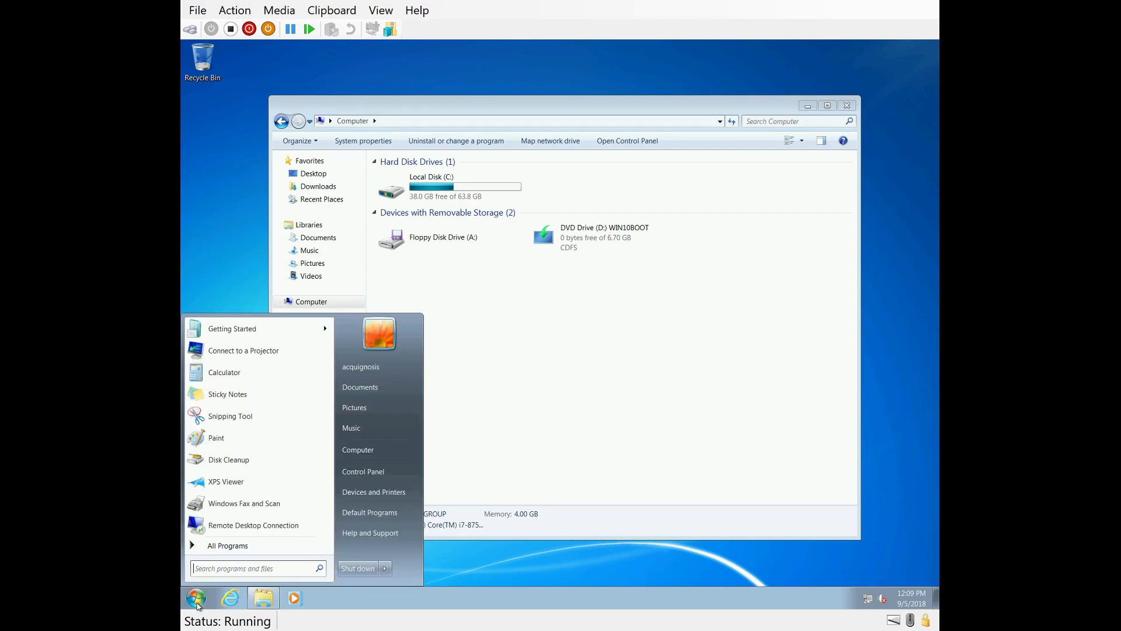
Search for "check for windows", open the Check for updates result, and run a new check in Windows Update.
{"action": "type", "text": "check f"}
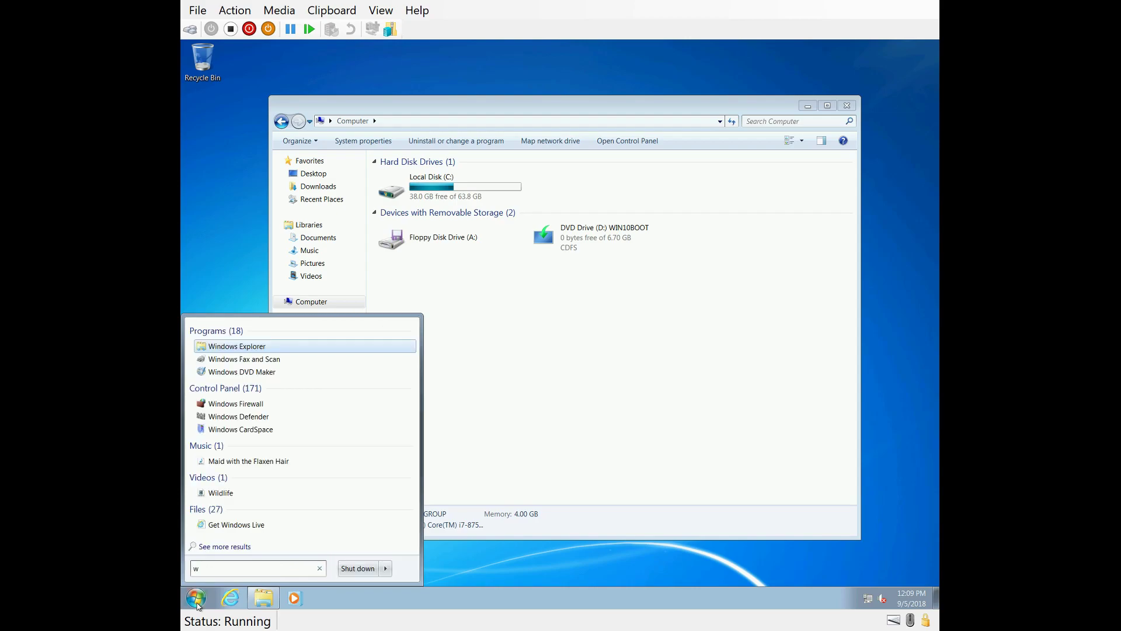
{"action": "type", "text": "or win"}
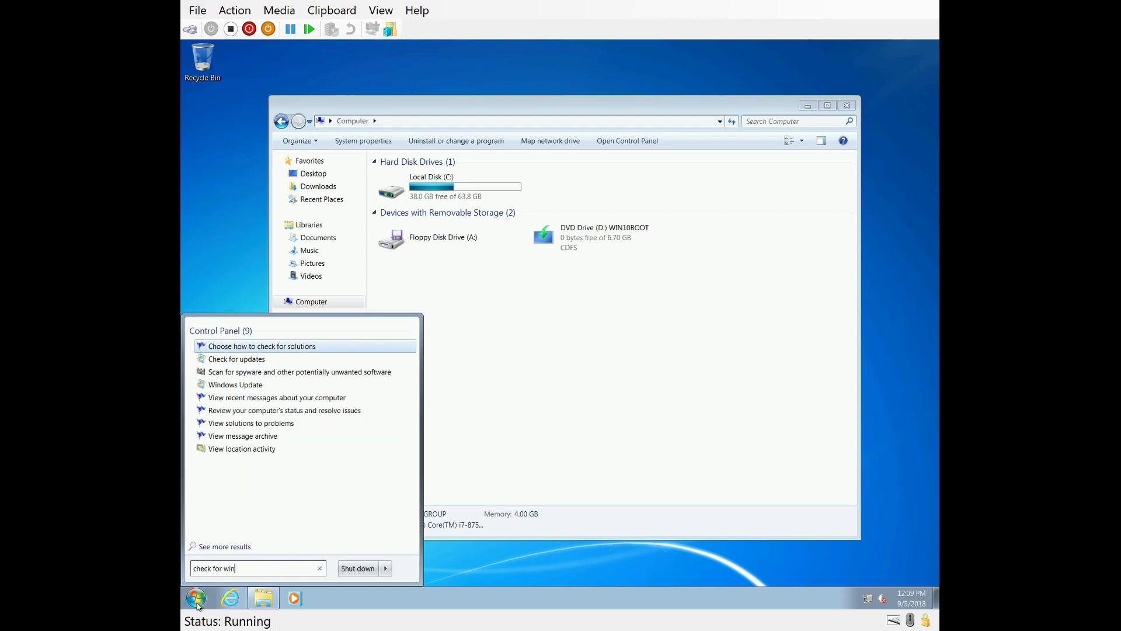
{"action": "type", "text": "dows"}
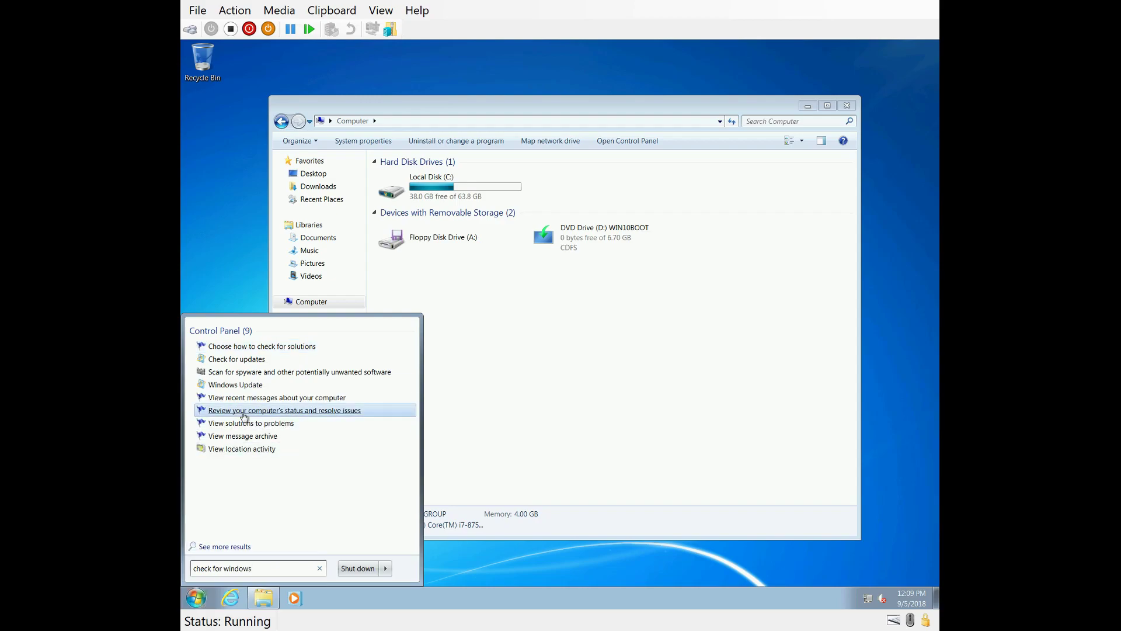
{"action": "left_click", "coordinate": [257, 360]}
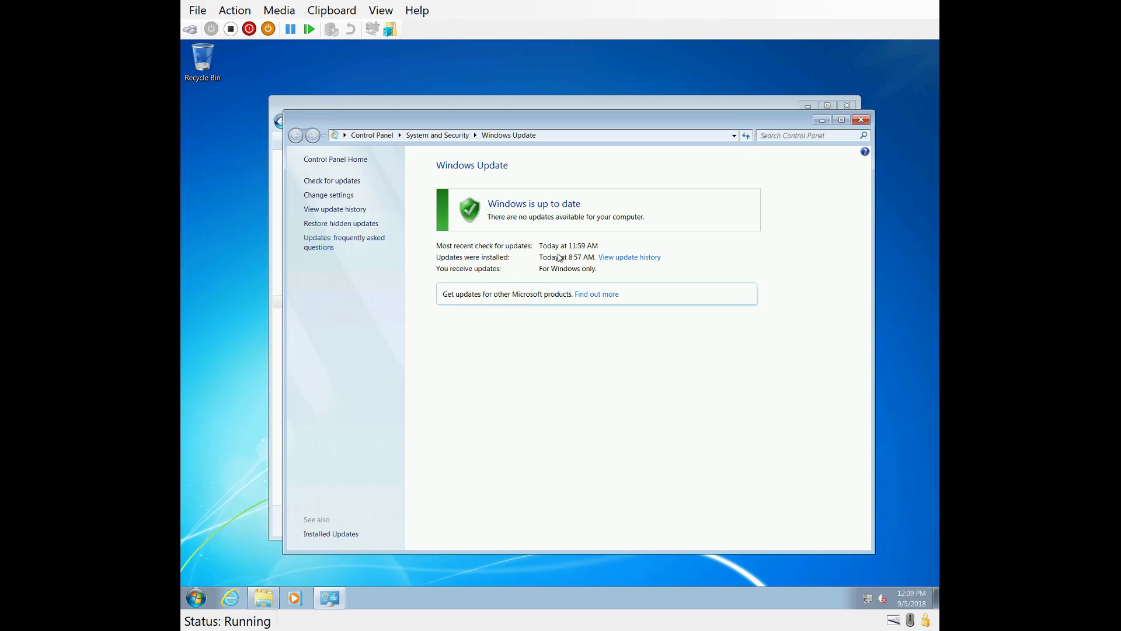
{"action": "left_click", "coordinate": [350, 183]}
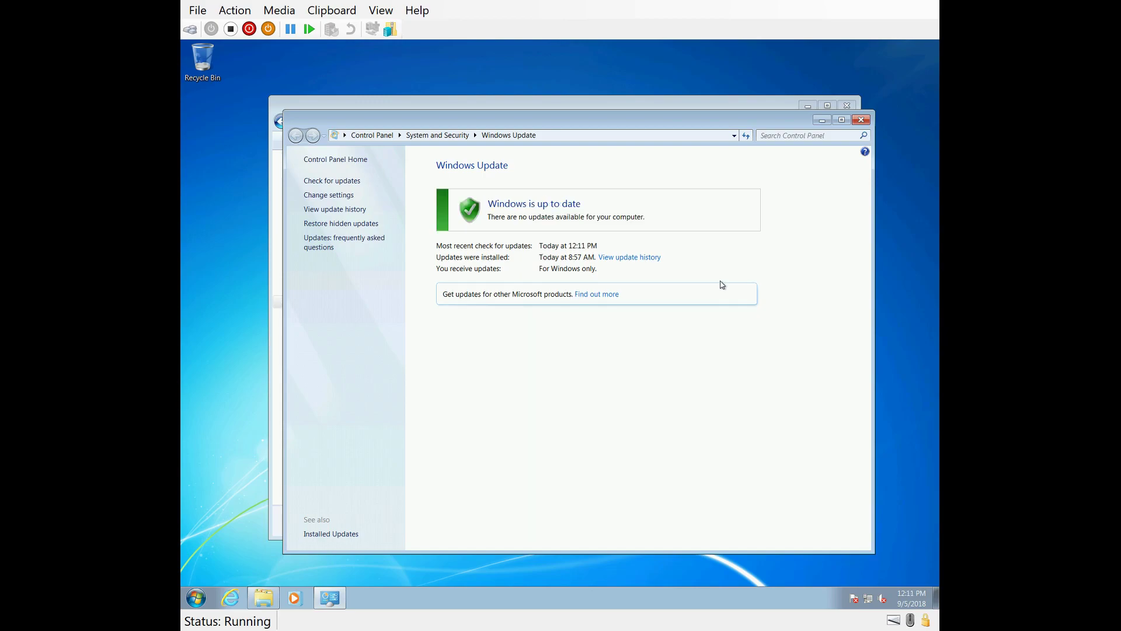
Close the Windows Update and Computer windows and restart the computer.
{"action": "left_click", "coordinate": [860, 120]}
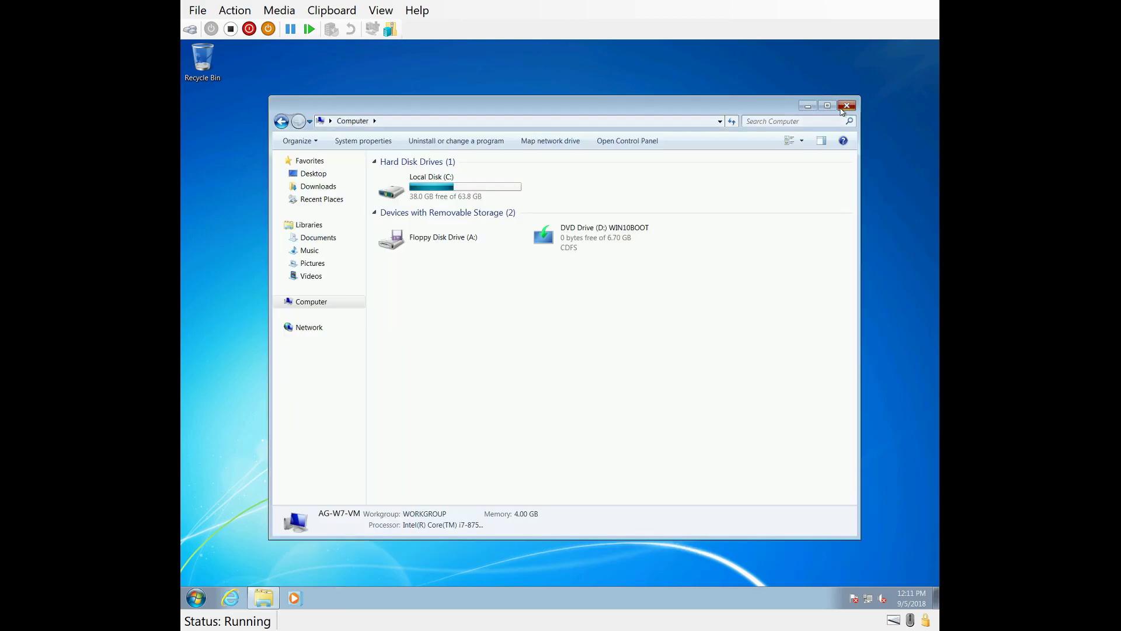
{"action": "left_click", "coordinate": [846, 105]}
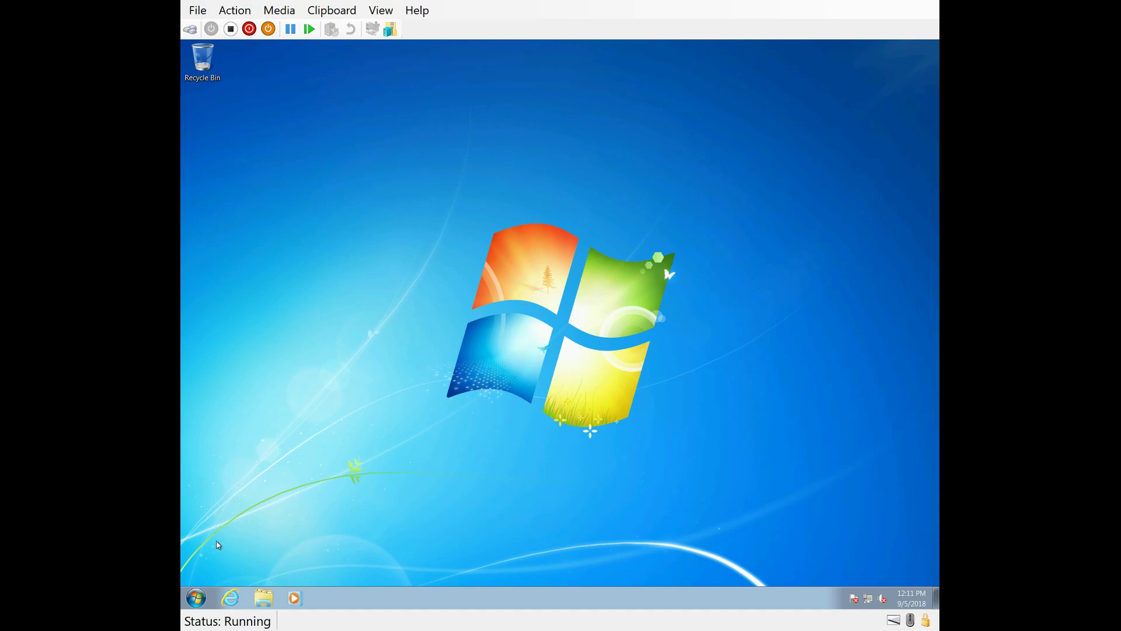
{"action": "left_click", "coordinate": [196, 597]}
{"action": "left_click", "coordinate": [389, 573]}
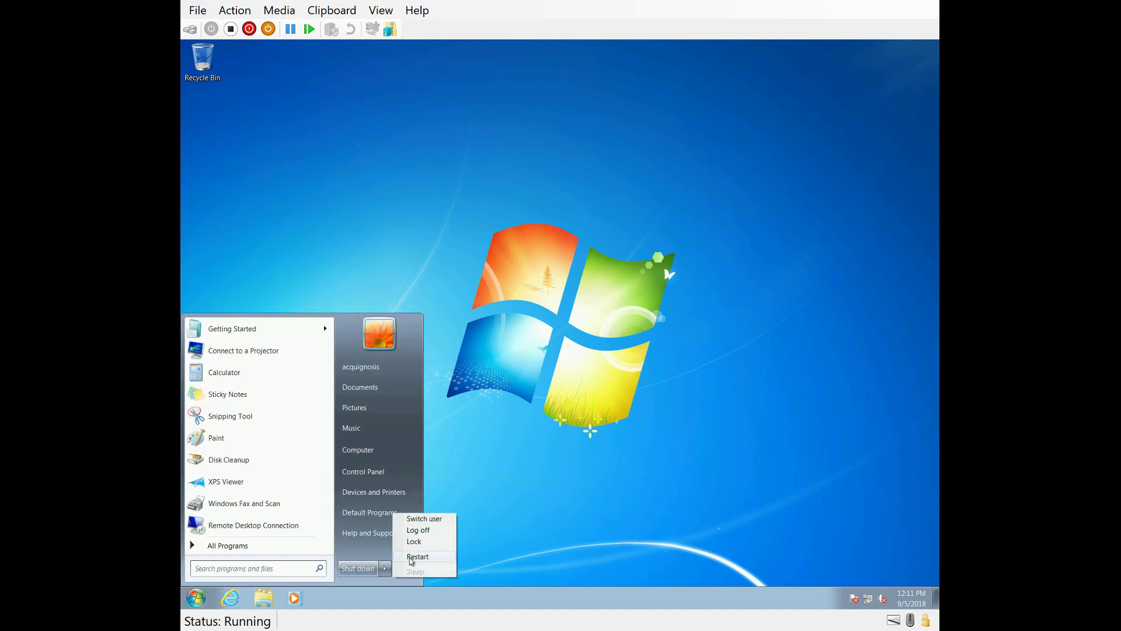
{"action": "left_click", "coordinate": [416, 556]}
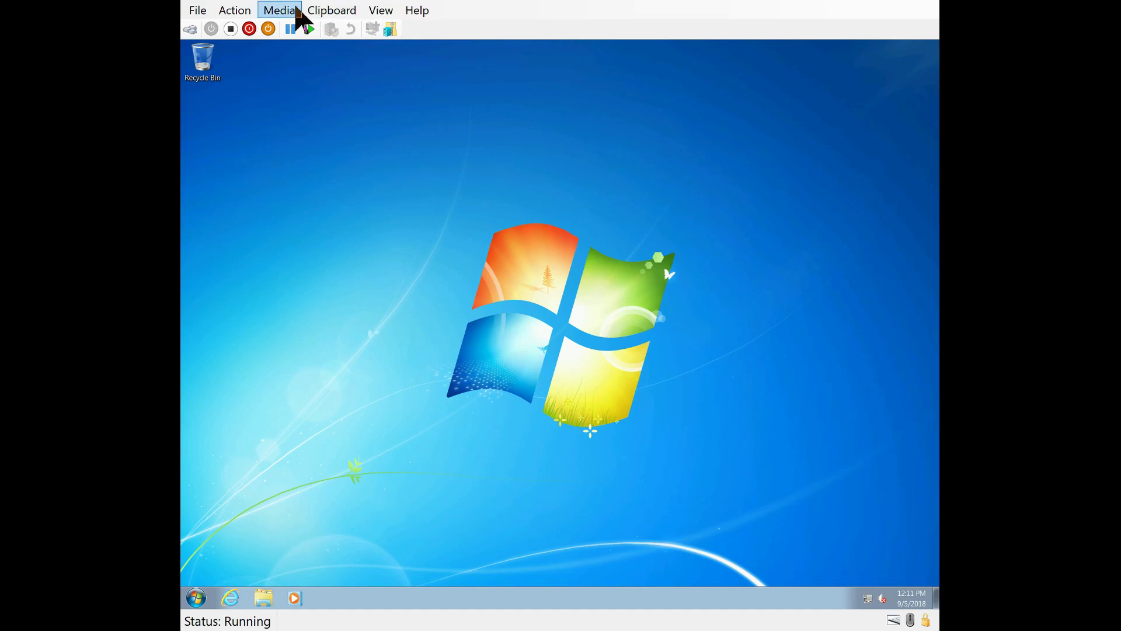
Search for "disk cleanup", launch Disk Cleanup, and move its progress window out of the centre of the desktop.
{"action": "left_click", "coordinate": [202, 596]}
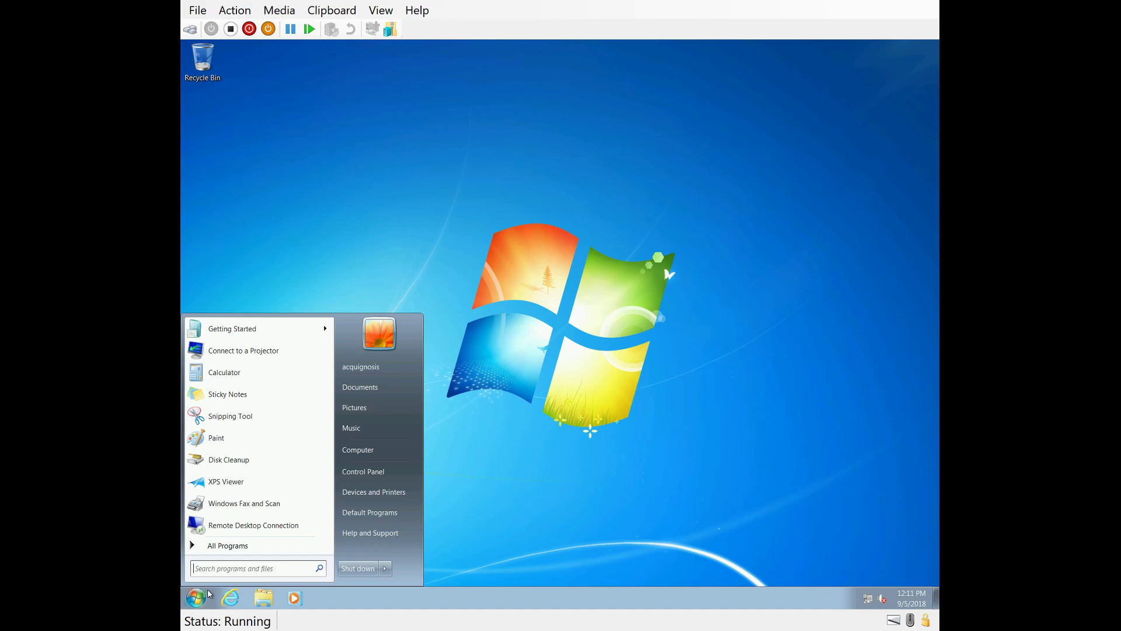
{"action": "type", "text": "disk cleanup"}
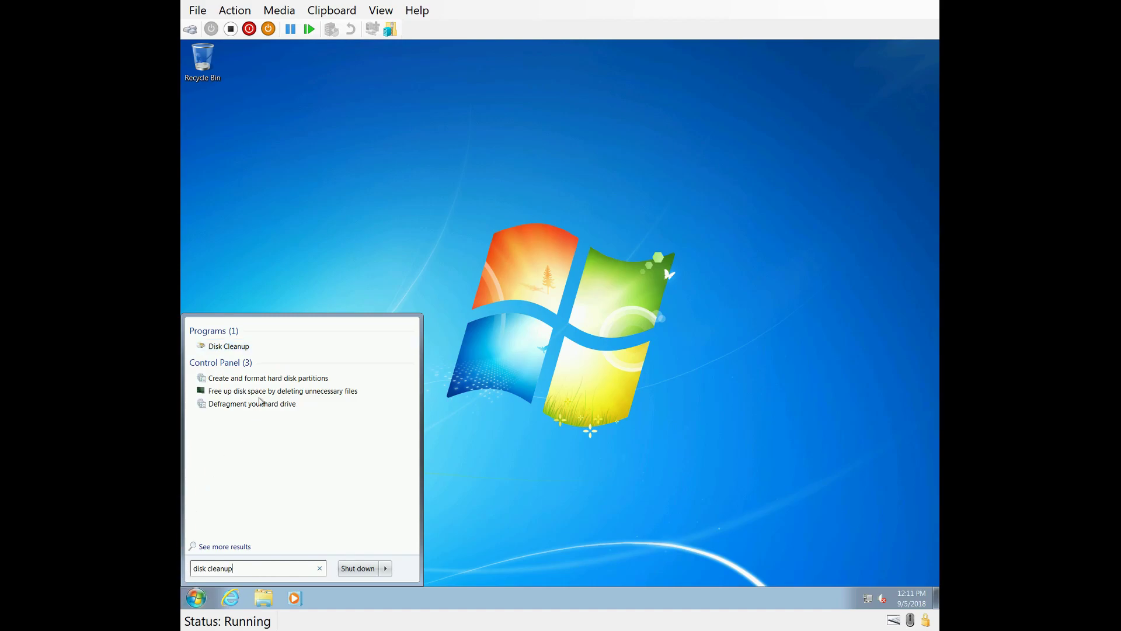
{"action": "left_click", "coordinate": [278, 347]}
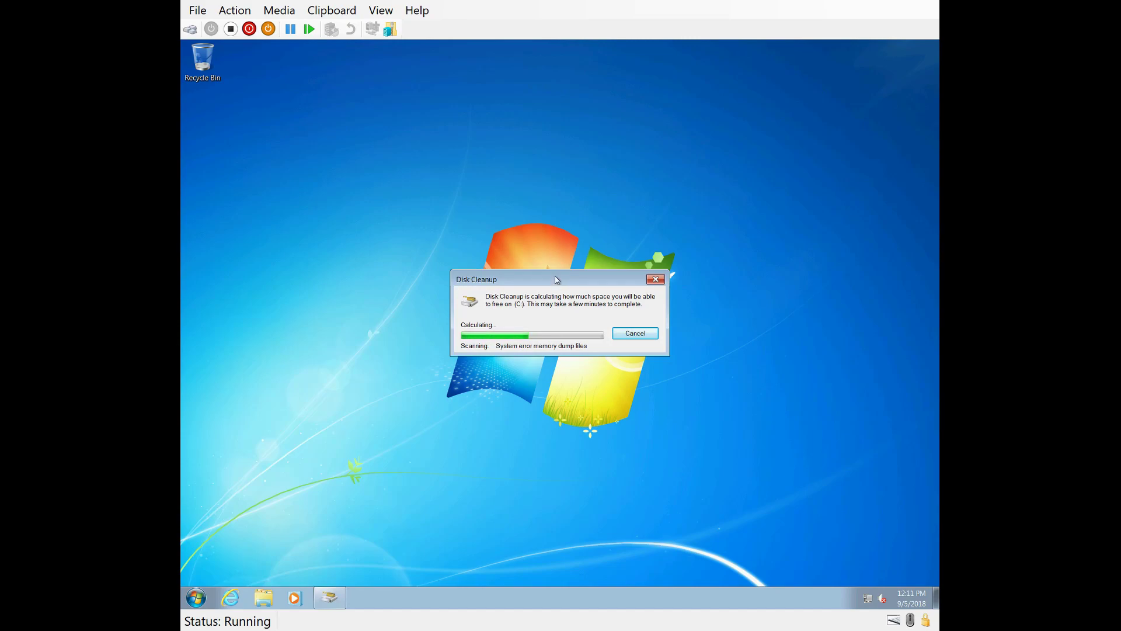
{"action": "left_click_drag", "start_coordinate": [556, 280], "coordinate": [445, 141]}
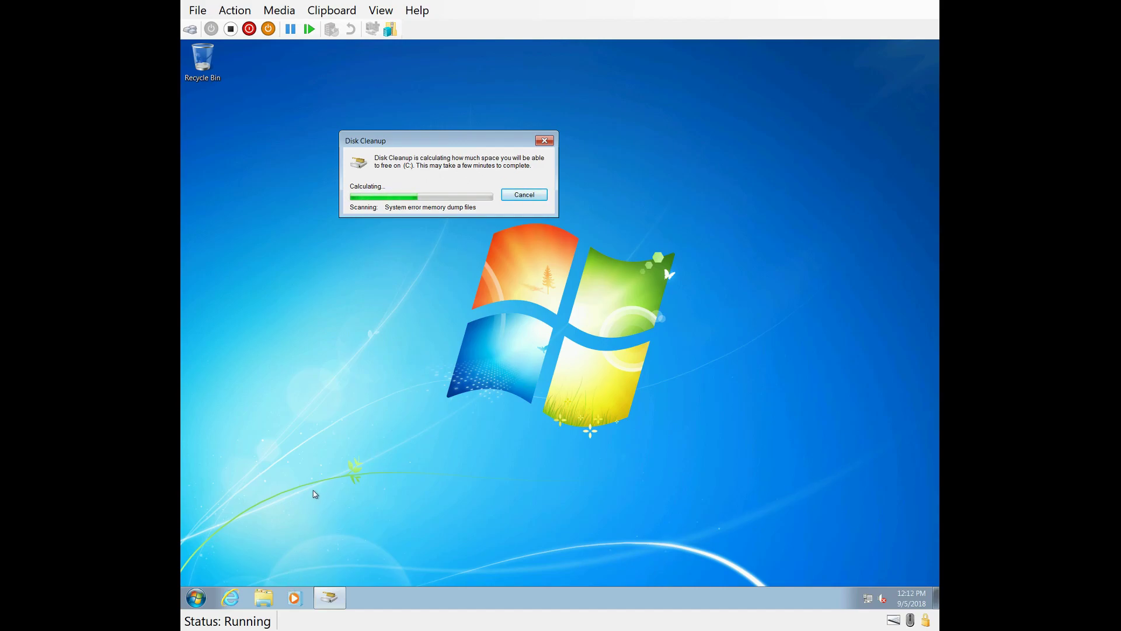
Bring up the Computer view beside Disk Cleanup to compare the C: drive's space, and start a cleanup scan of system files.
{"action": "left_click", "coordinate": [264, 598]}
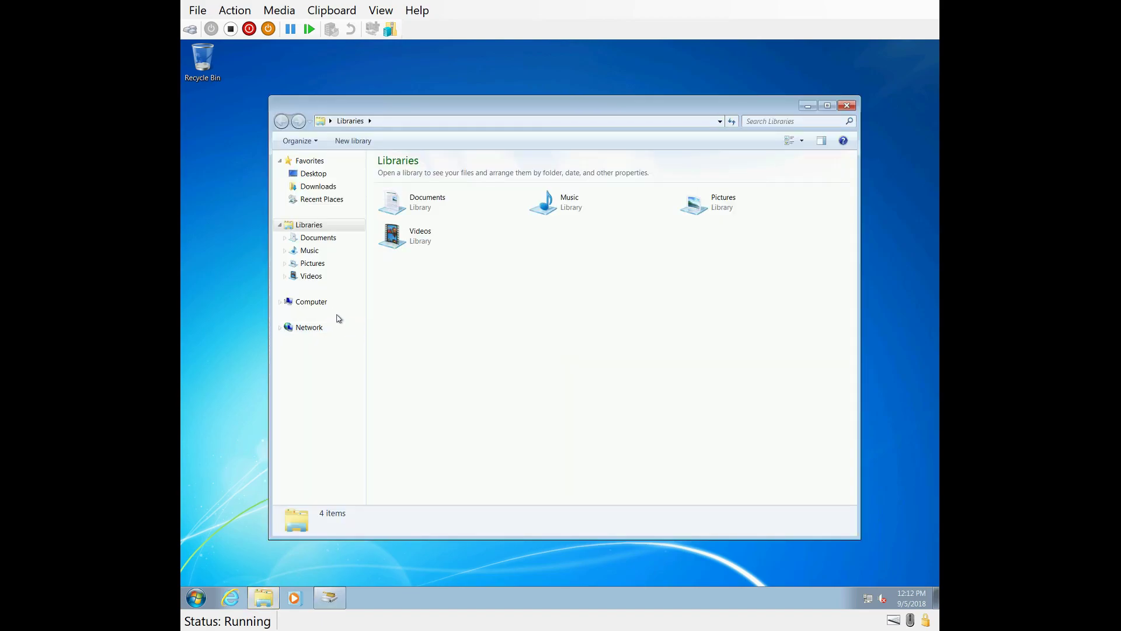
{"action": "left_click", "coordinate": [318, 305]}
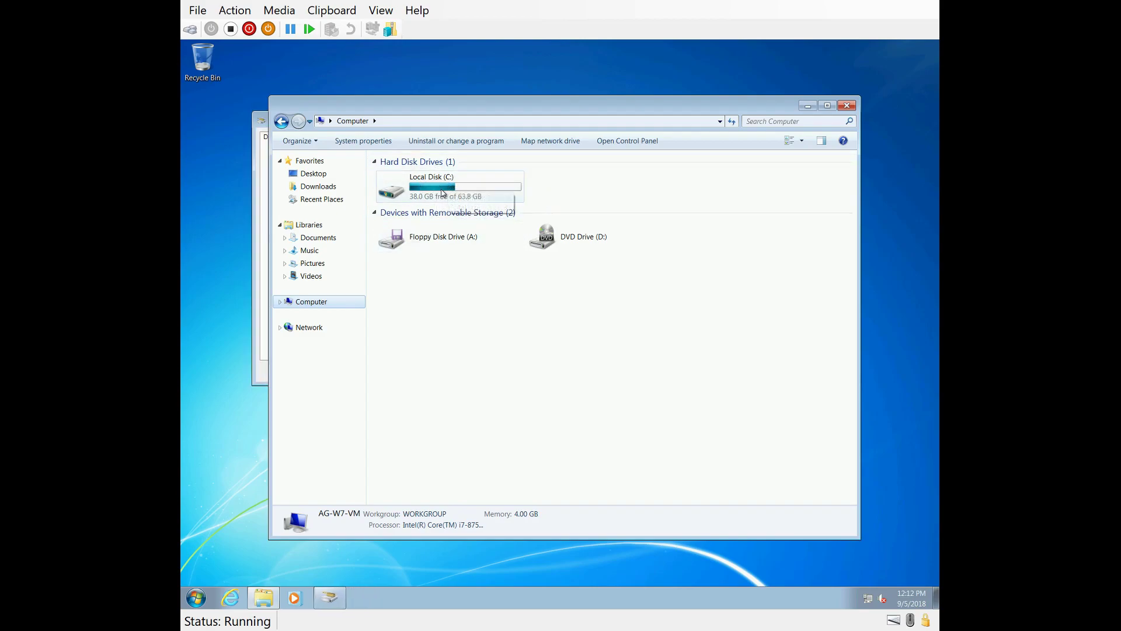
{"action": "left_click_drag", "start_coordinate": [520, 108], "coordinate": [550, 389]}
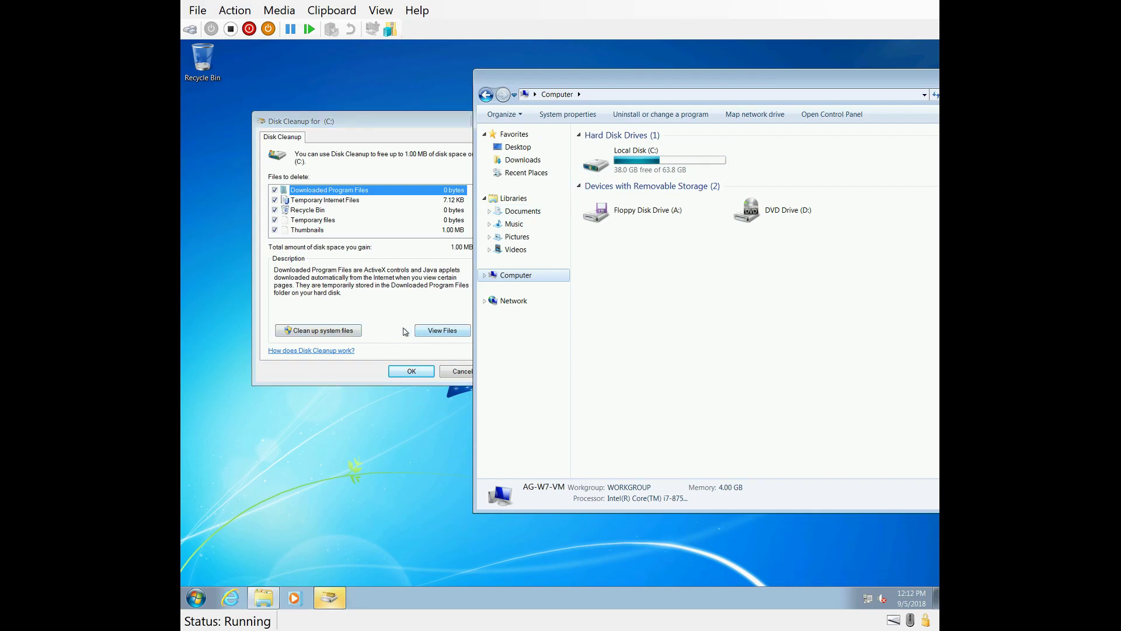
{"action": "left_click", "coordinate": [350, 330]}
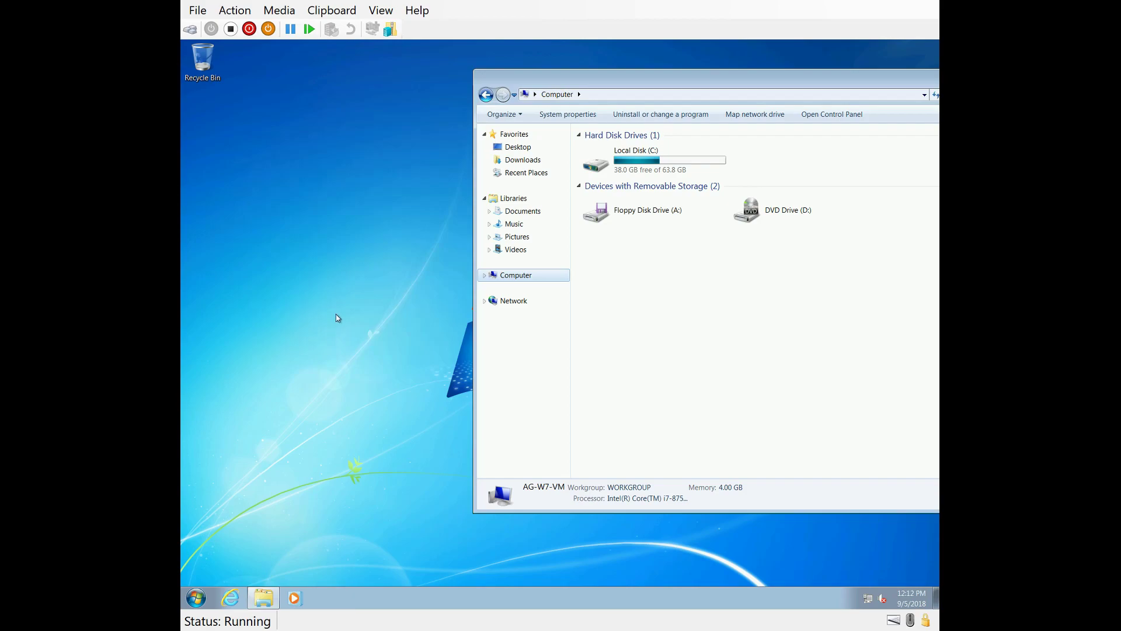
Examine the C: drive's free space and its top-level folders, and close the Explorer window.
{"action": "left_click_drag", "start_coordinate": [638, 85], "coordinate": [466, 98]}
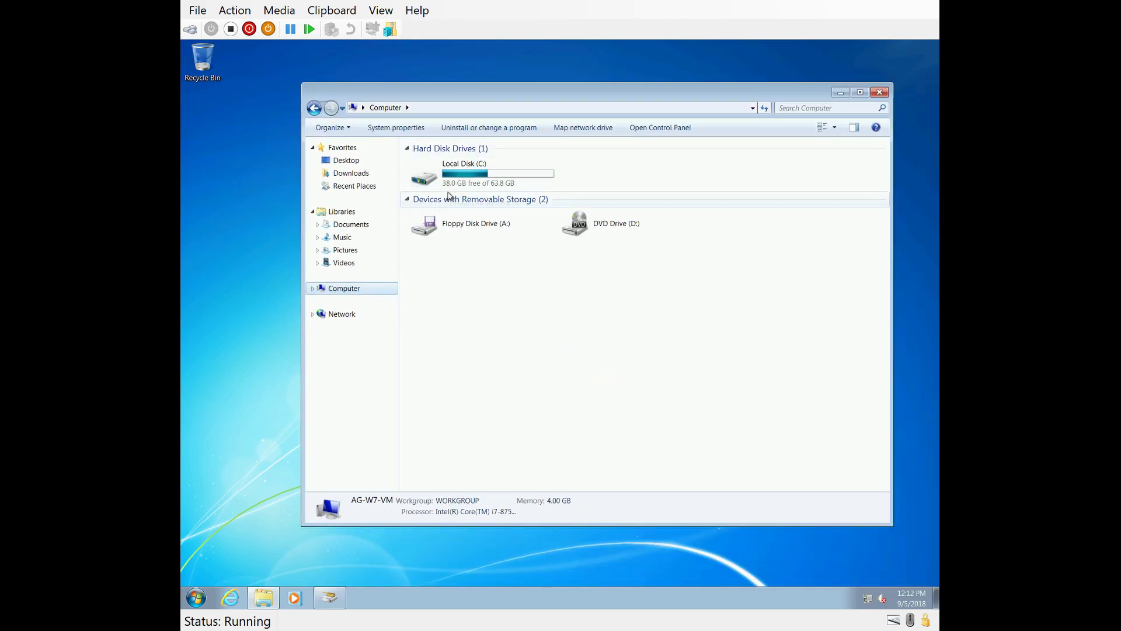
{"action": "mouse_move", "coordinate": [497, 178]}
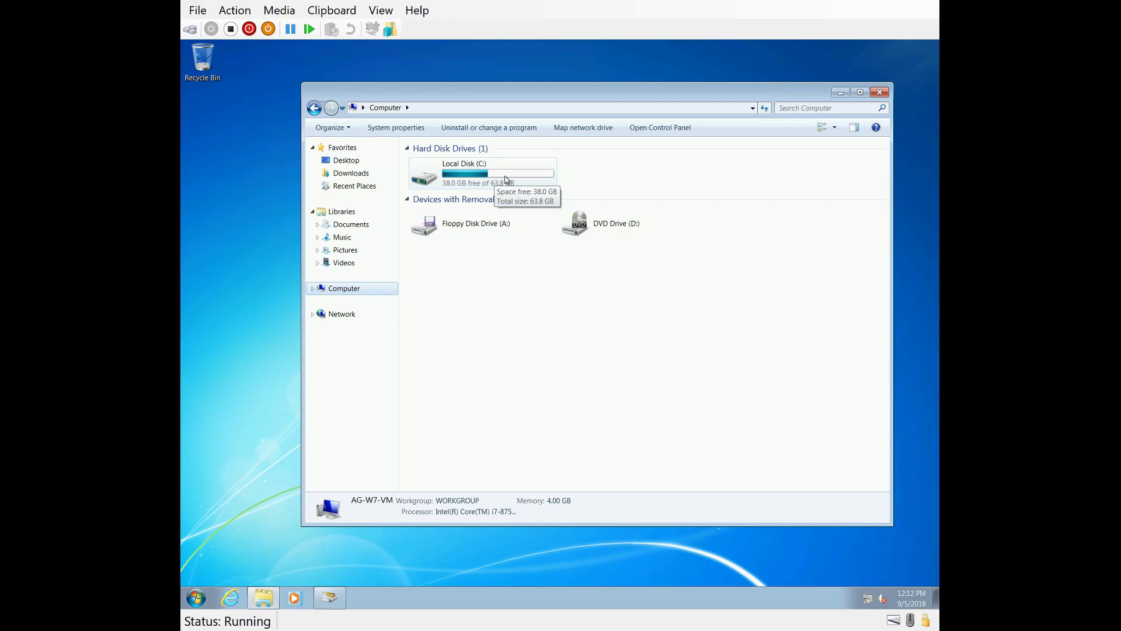
{"action": "double_click", "coordinate": [507, 180]}
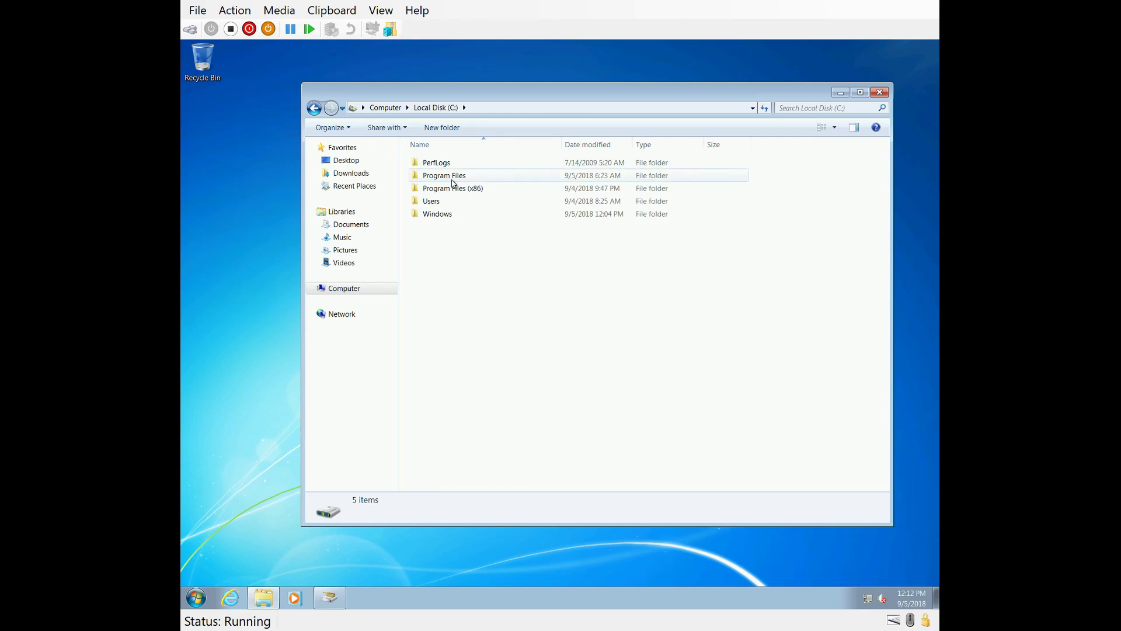
{"action": "left_click", "coordinate": [881, 92]}
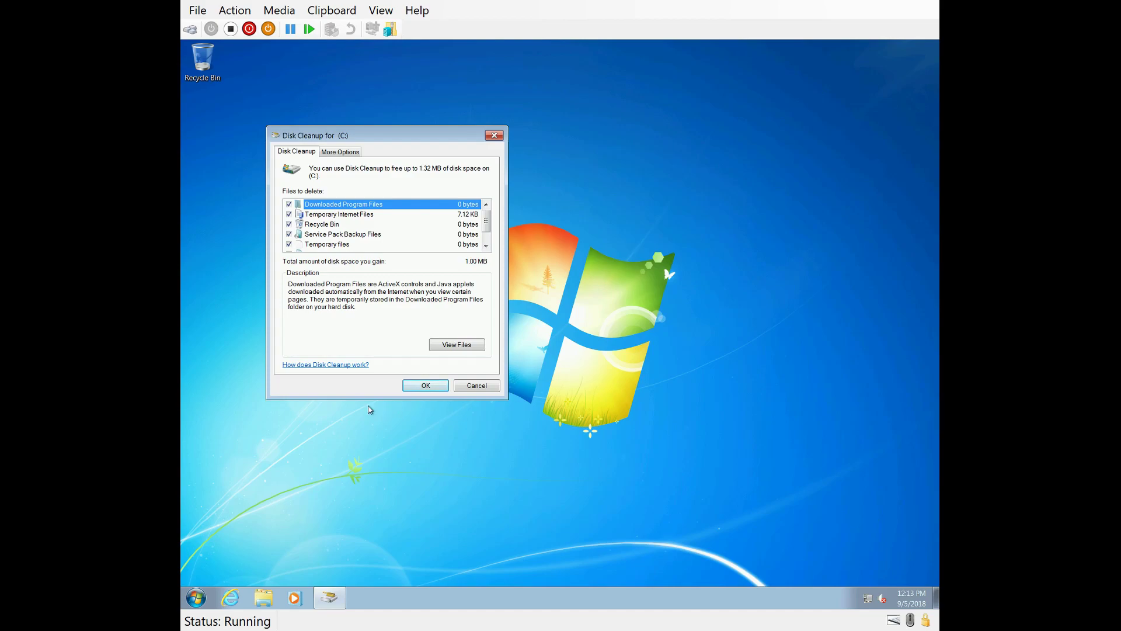
Review the list of files to delete and run the cleanup on C: with the preselected categories, confirming permanent deletion.
{"action": "double_click", "coordinate": [489, 245]}
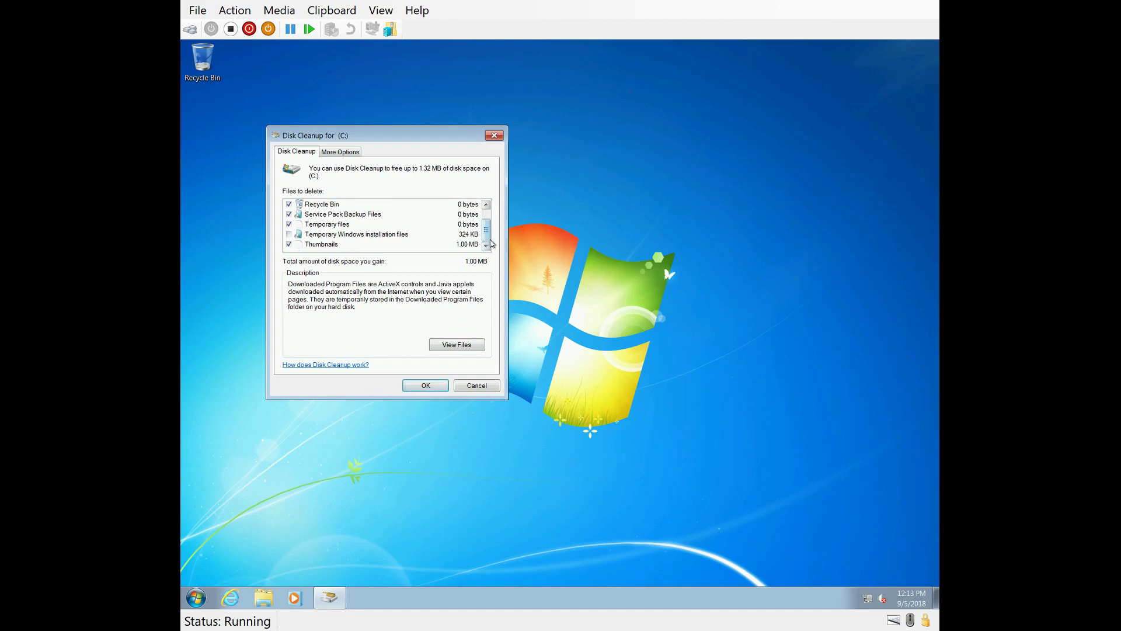
{"action": "left_click", "coordinate": [426, 385]}
{"action": "left_click", "coordinate": [589, 326]}
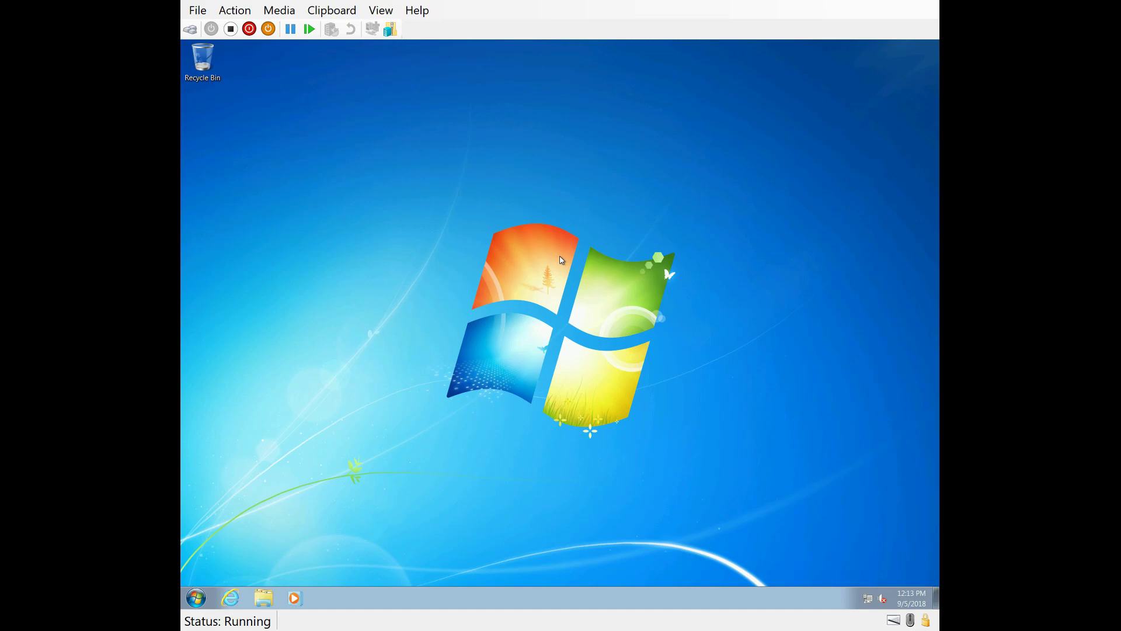
Restart the computer after the disk cleanup.
{"action": "left_click", "coordinate": [197, 597]}
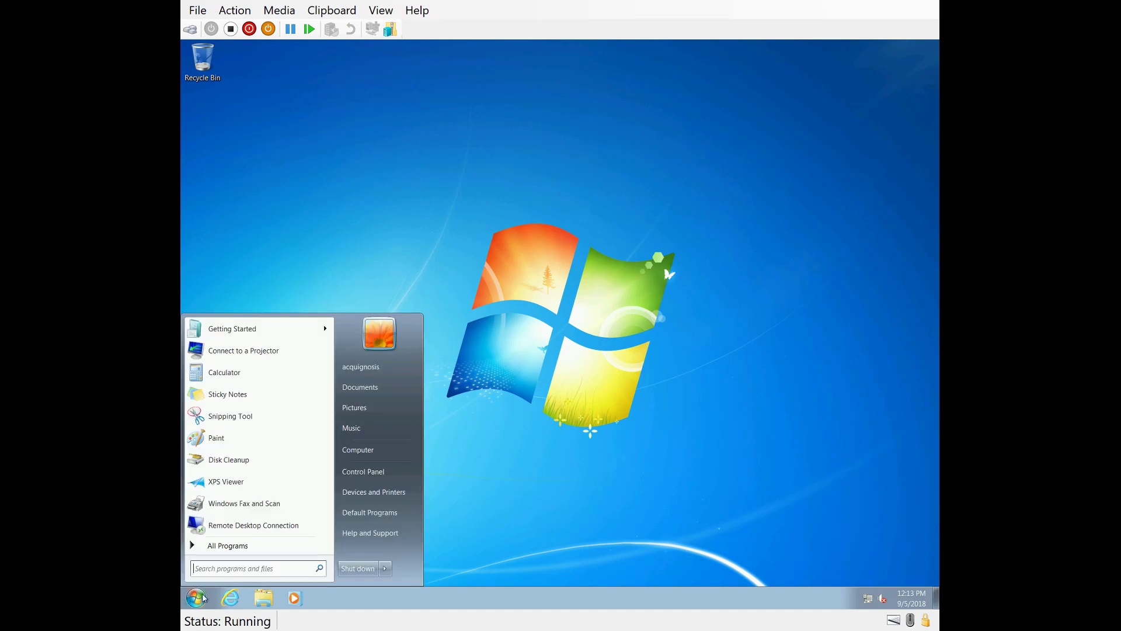
{"action": "left_click", "coordinate": [386, 568]}
{"action": "left_click", "coordinate": [425, 557]}
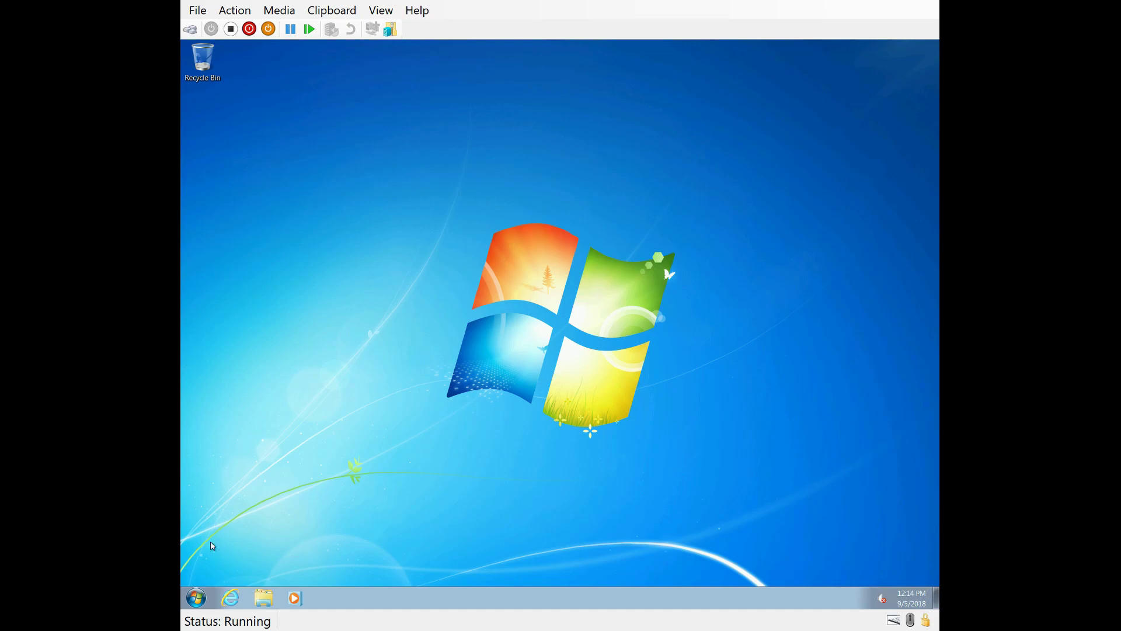
Open the System page in Control Panel to examine the Windows edition, system type and activation status.
{"action": "left_click", "coordinate": [196, 598]}
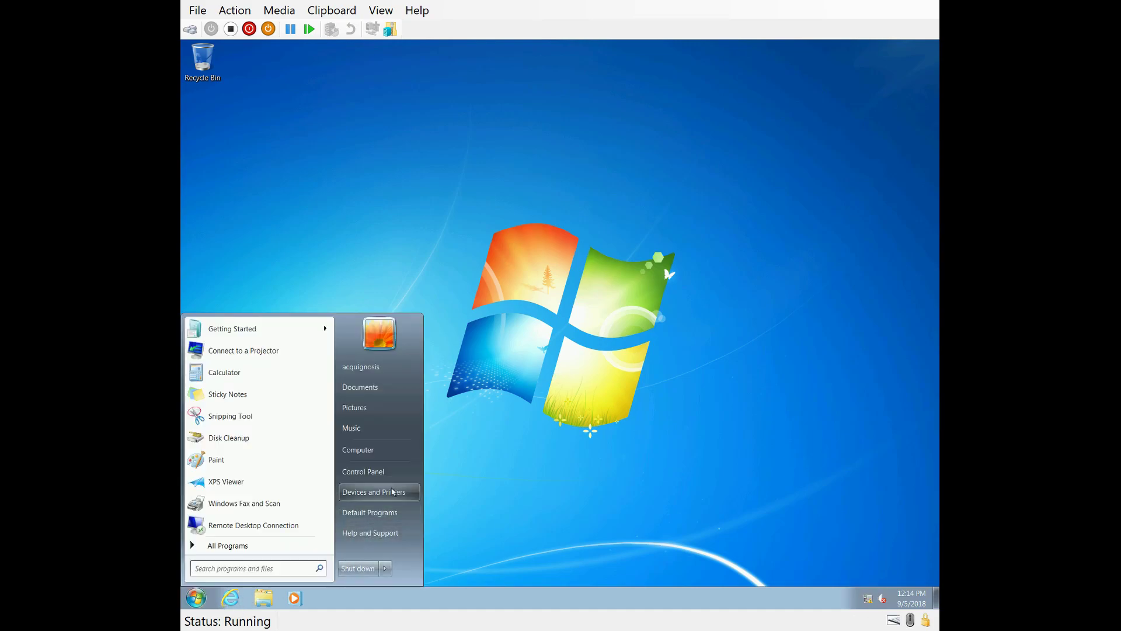
{"action": "left_click", "coordinate": [383, 472]}
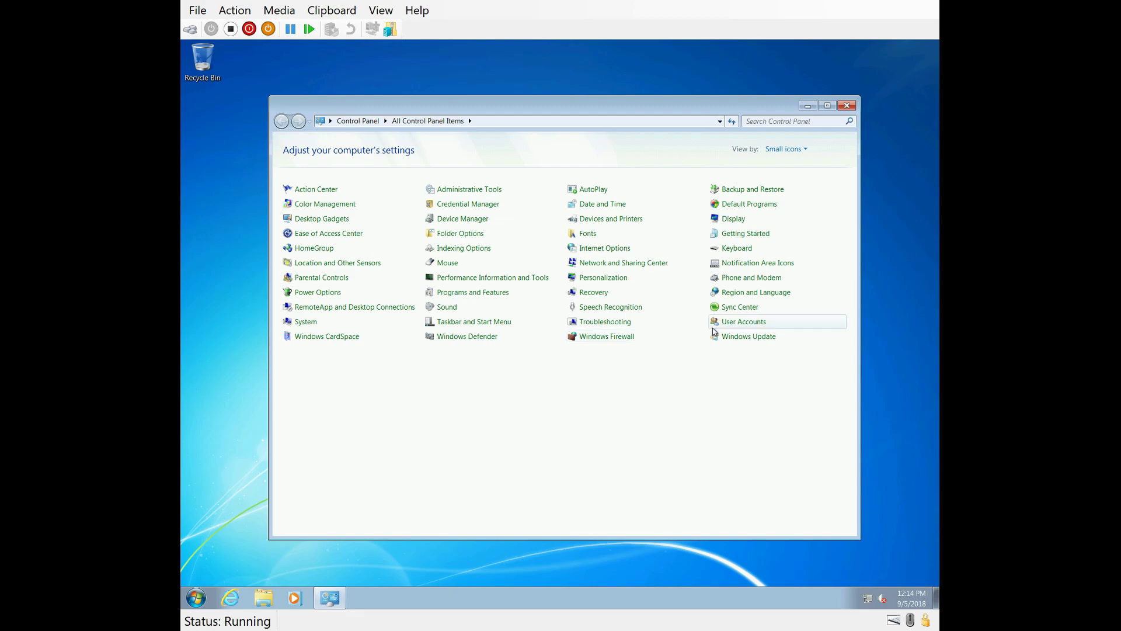
{"action": "left_click", "coordinate": [309, 323]}
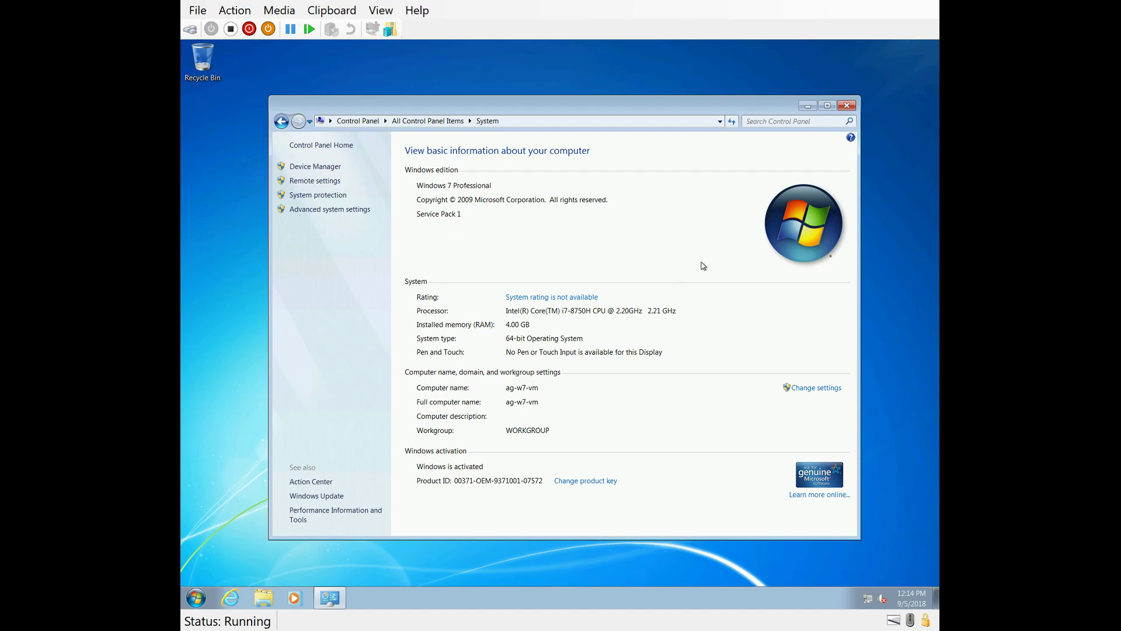
Close the System window, run setup.exe from the WIN10BOOT DVD with elevated permission, and choose to download and install updates.
{"action": "left_click", "coordinate": [847, 105]}
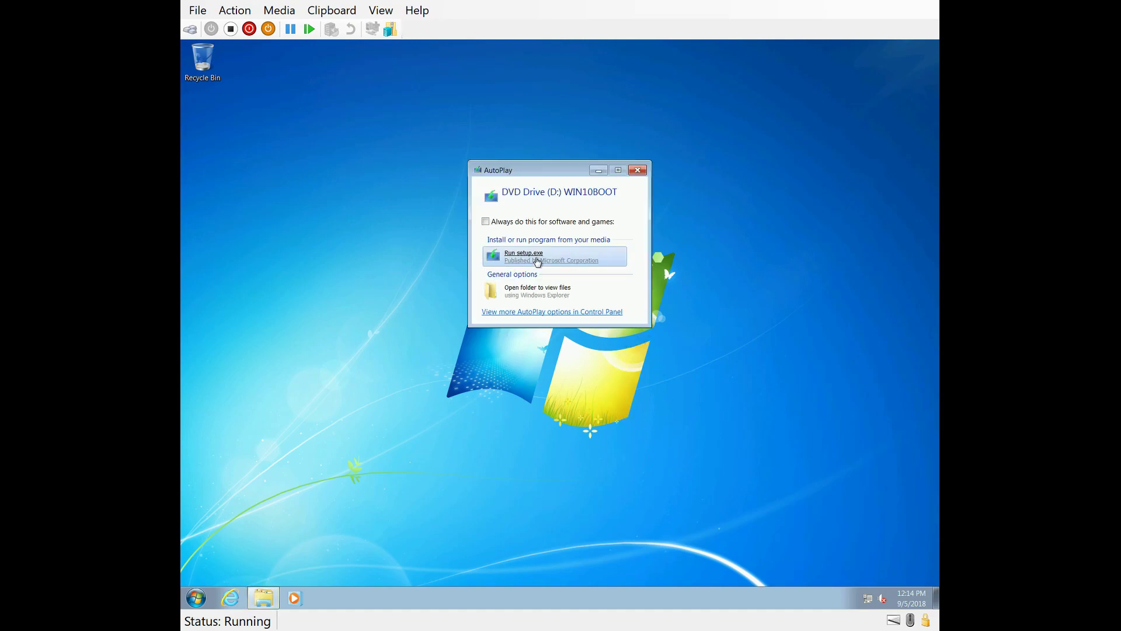
{"action": "left_click", "coordinate": [537, 256]}
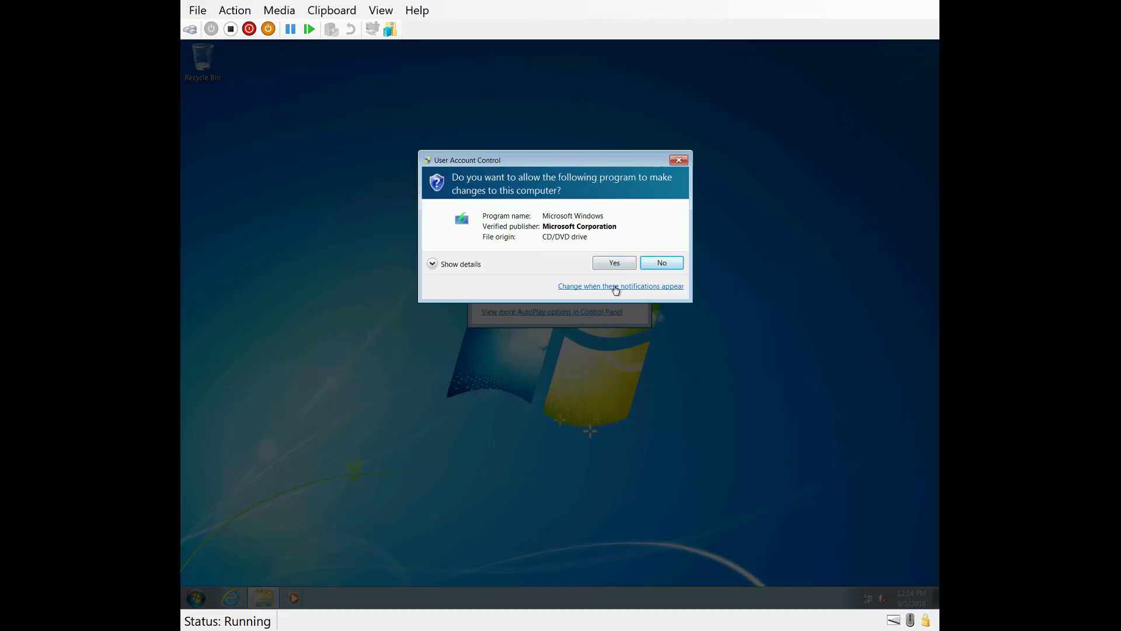
{"action": "left_click", "coordinate": [616, 265]}
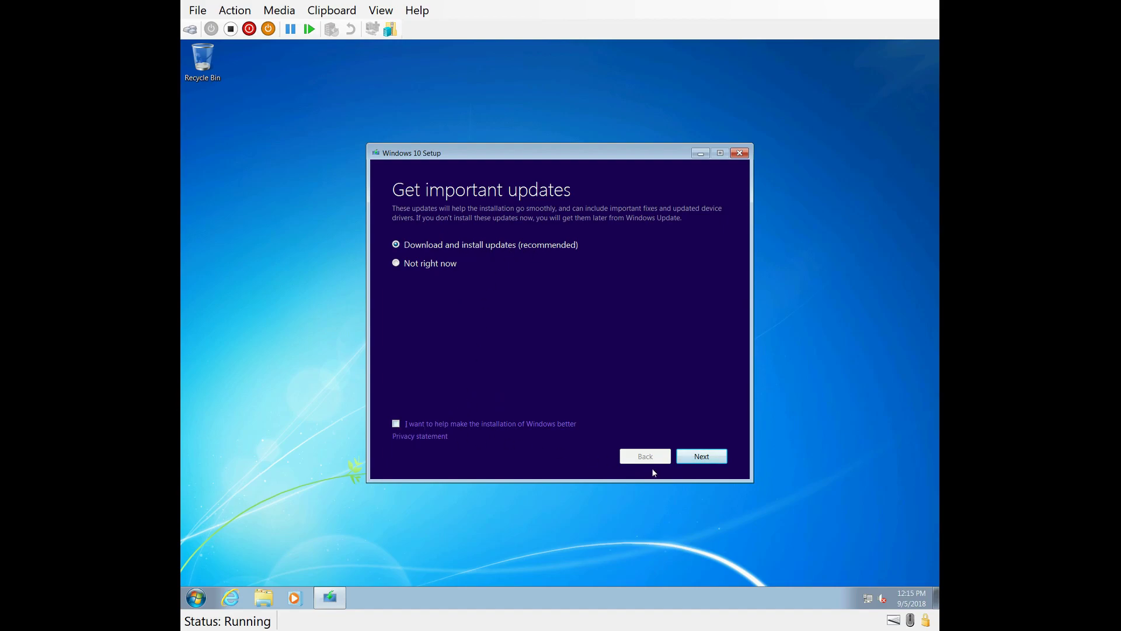
{"action": "left_click", "coordinate": [703, 456]}
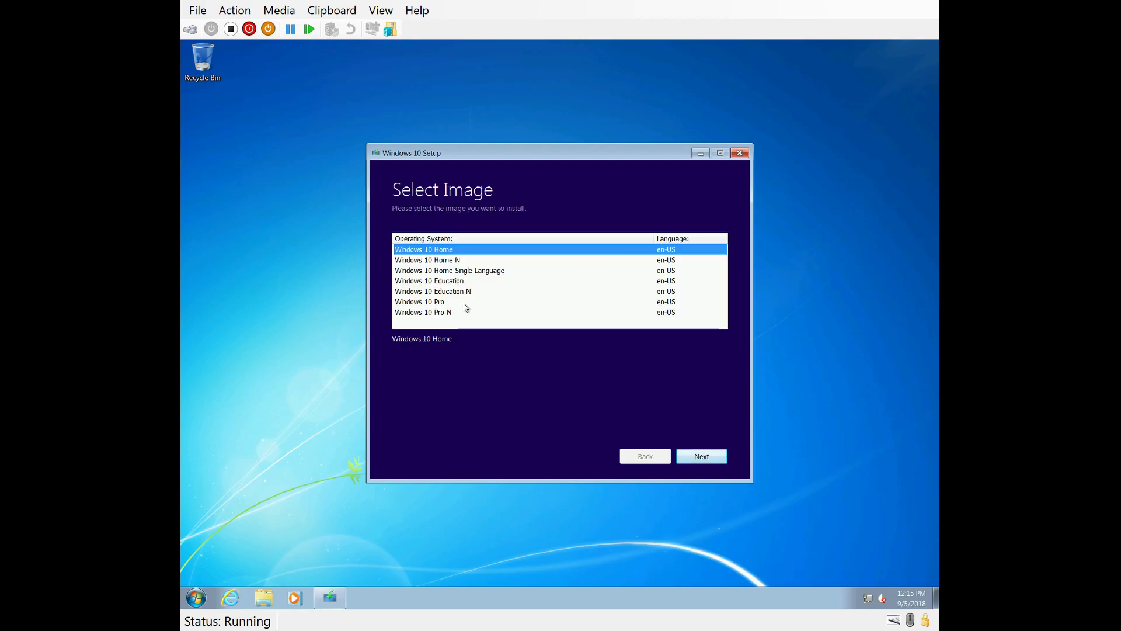
Open Control Panel and compare its Category, Large icons and Small icons views, ending with Small icons.
{"action": "left_click", "coordinate": [203, 600]}
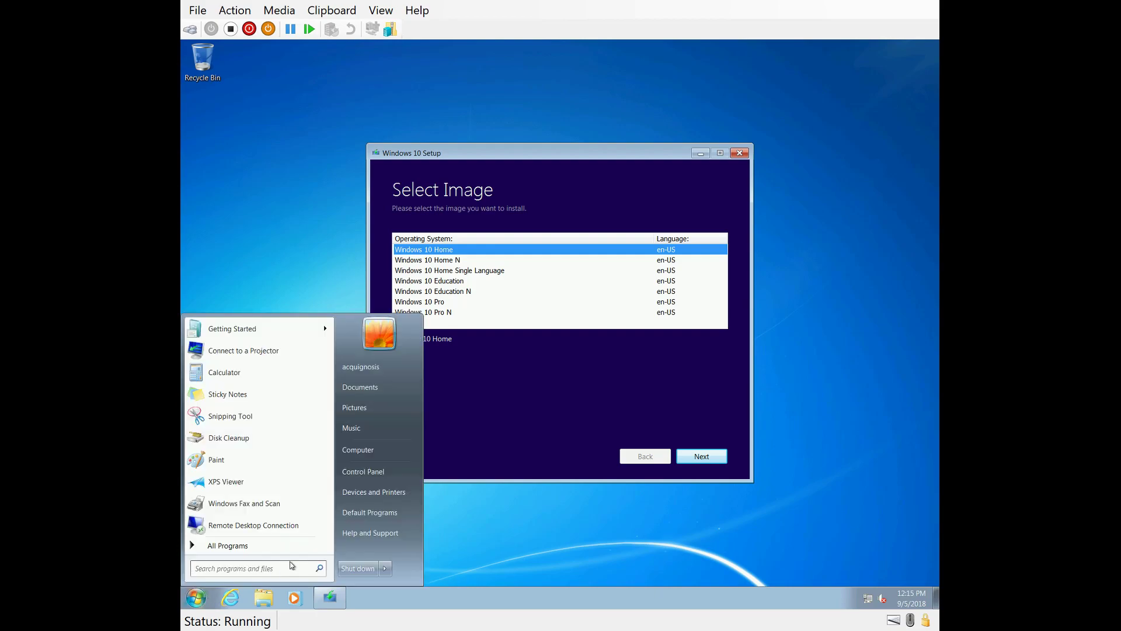
{"action": "left_click", "coordinate": [390, 481]}
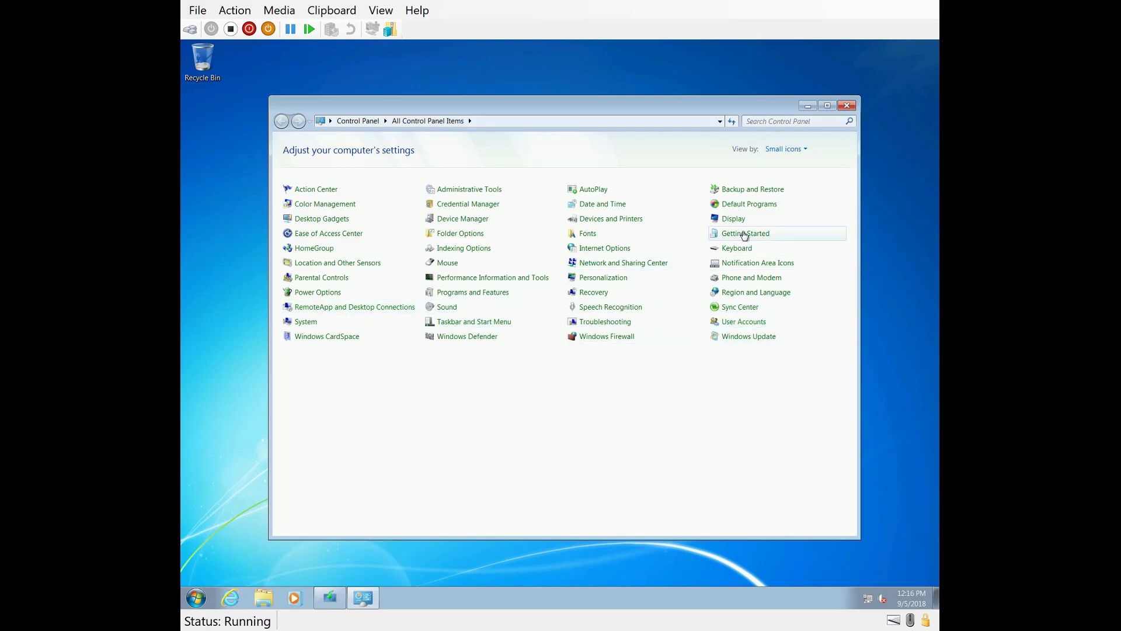
{"action": "left_click", "coordinate": [798, 151]}
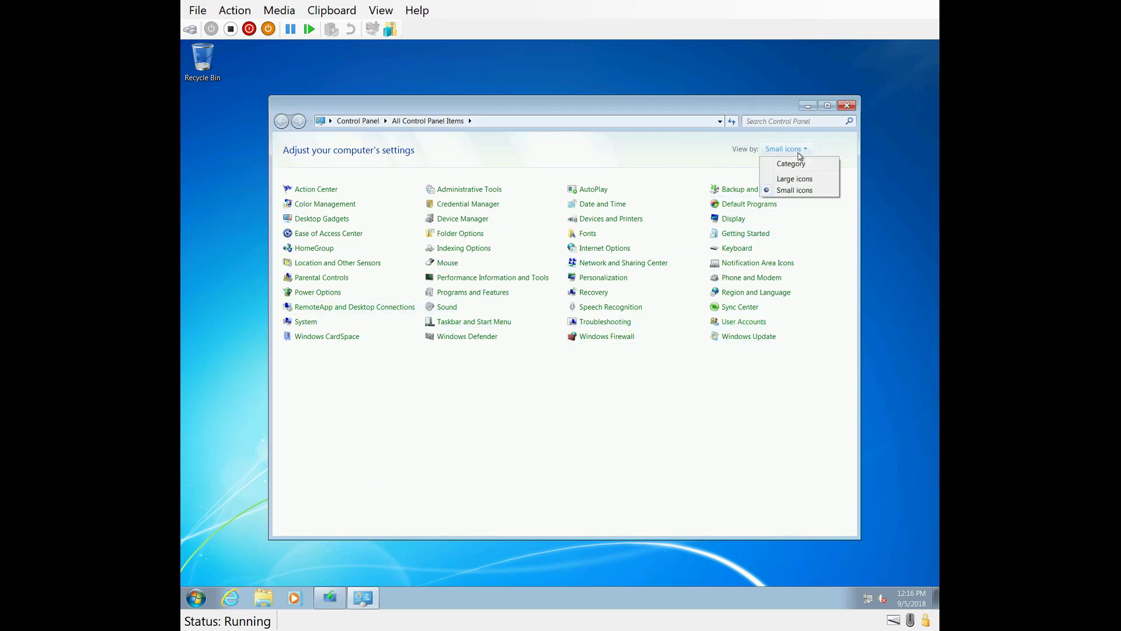
{"action": "left_click", "coordinate": [804, 170]}
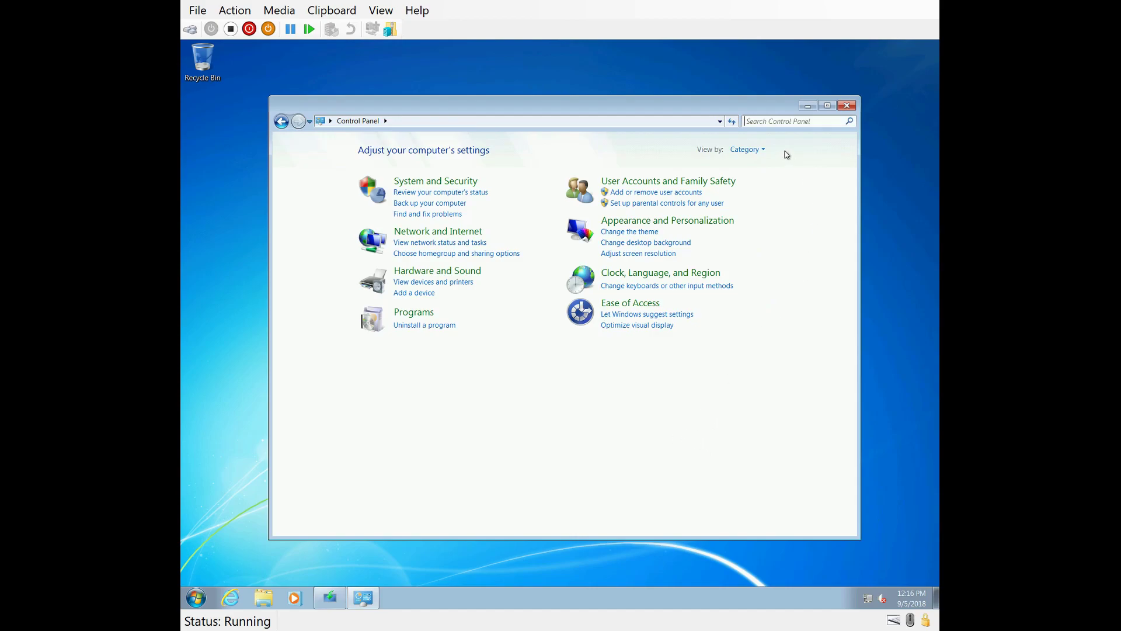
{"action": "left_click", "coordinate": [763, 150]}
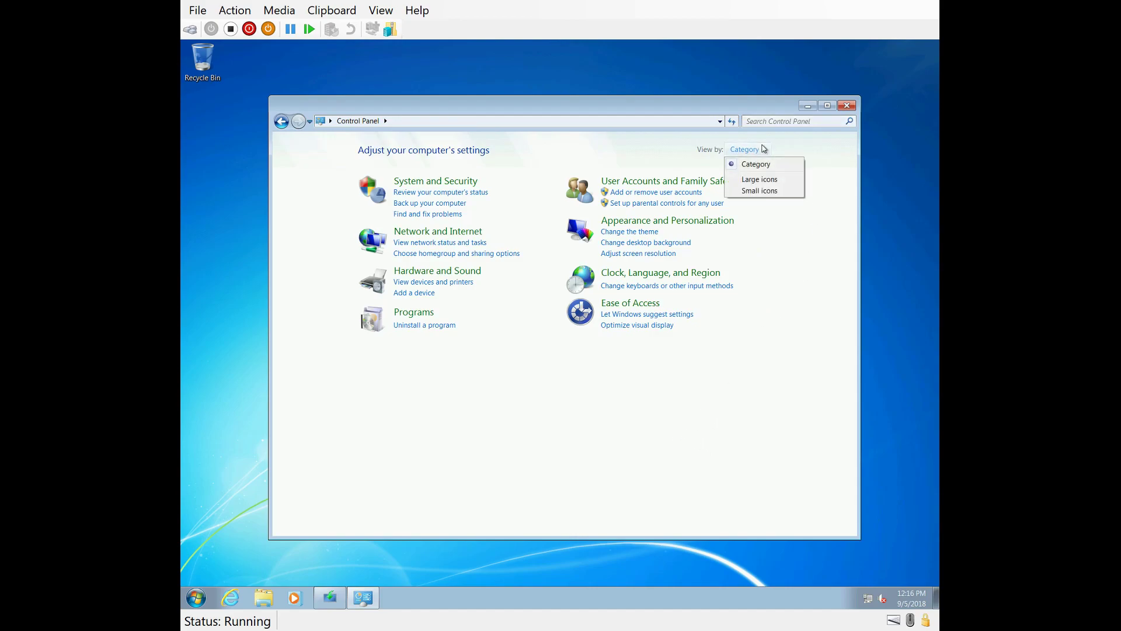
{"action": "left_click", "coordinate": [762, 190]}
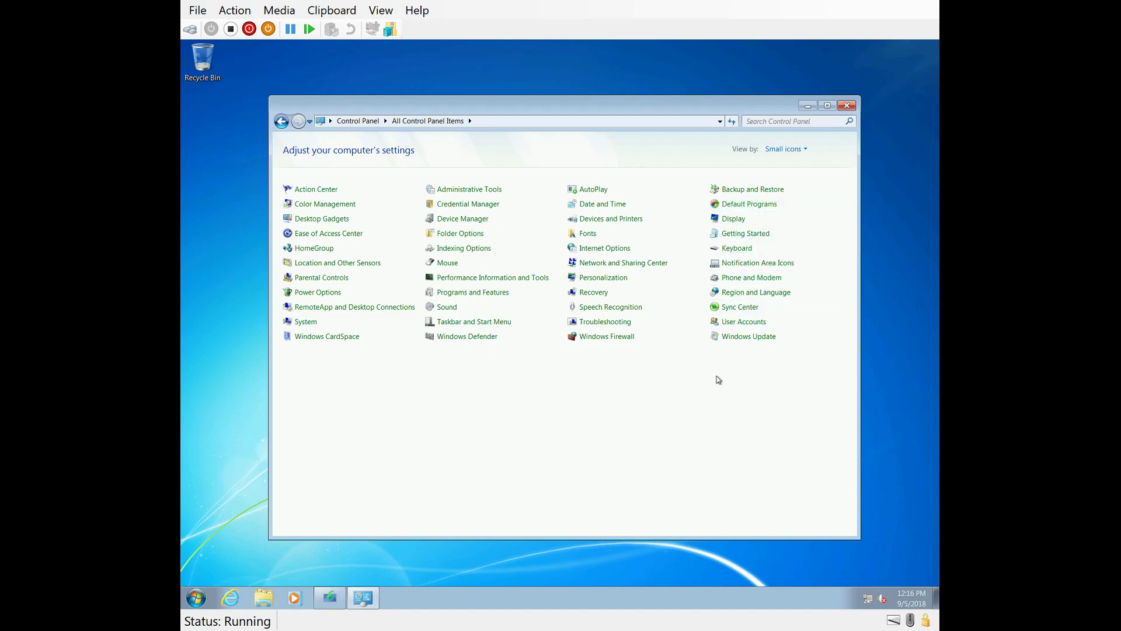
{"action": "left_click", "coordinate": [801, 153]}
{"action": "left_click", "coordinate": [790, 179]}
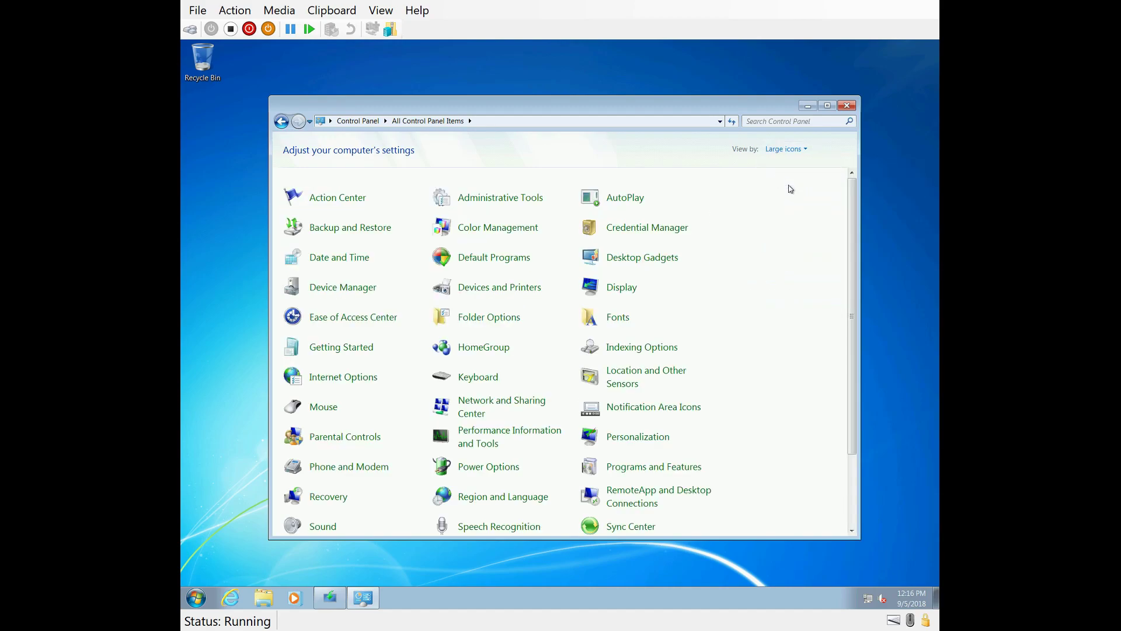
{"action": "left_click", "coordinate": [800, 151]}
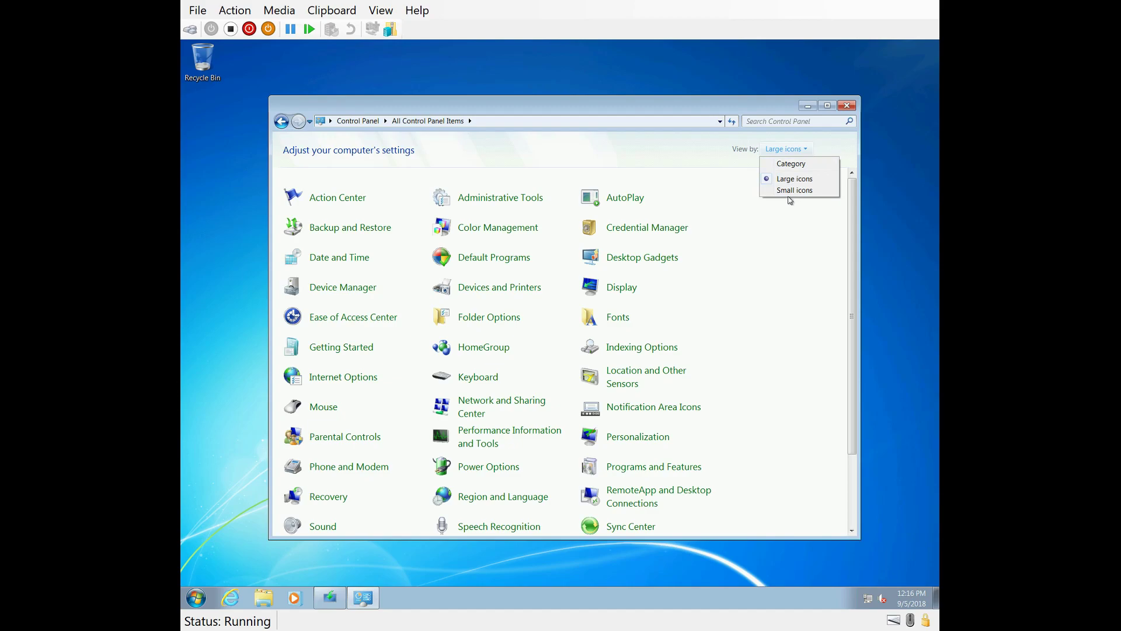
{"action": "left_click", "coordinate": [790, 191]}
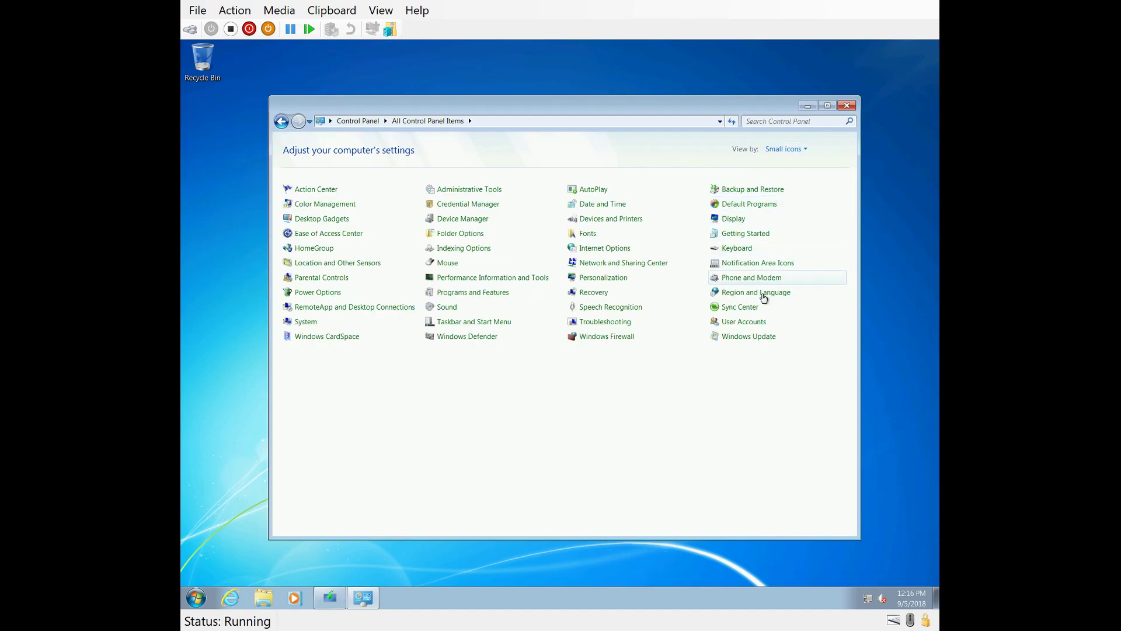
Check the installed Windows edition on the System page and close the window.
{"action": "left_click", "coordinate": [307, 327]}
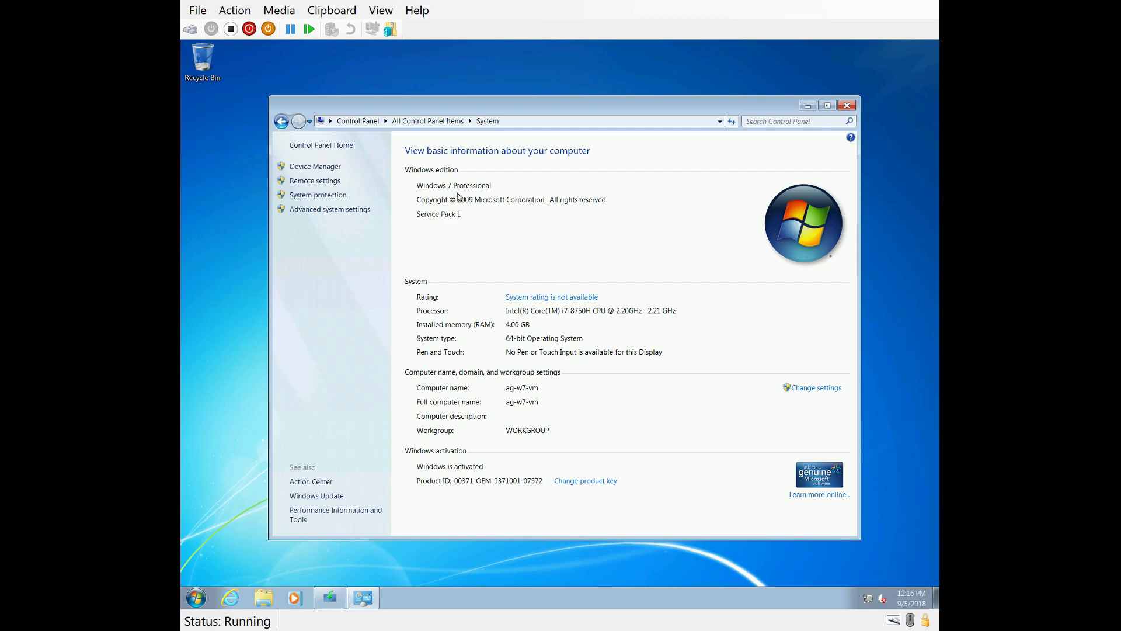
{"action": "left_click", "coordinate": [849, 105]}
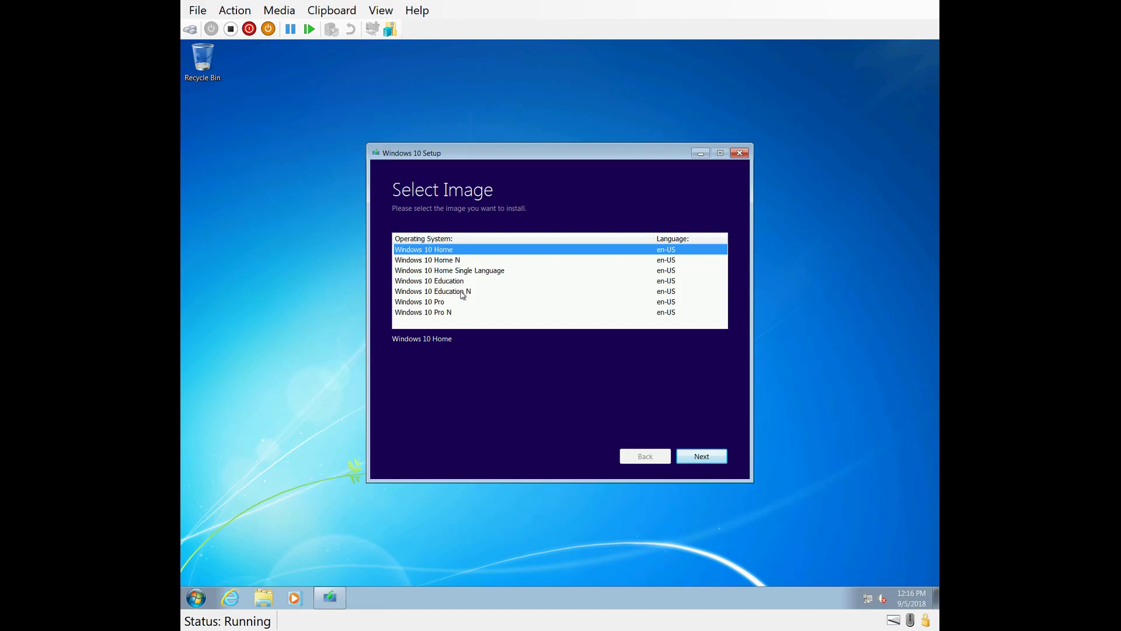
Select the Windows 10 Pro image and start the installation, keeping personal files and apps.
{"action": "left_click", "coordinate": [446, 302]}
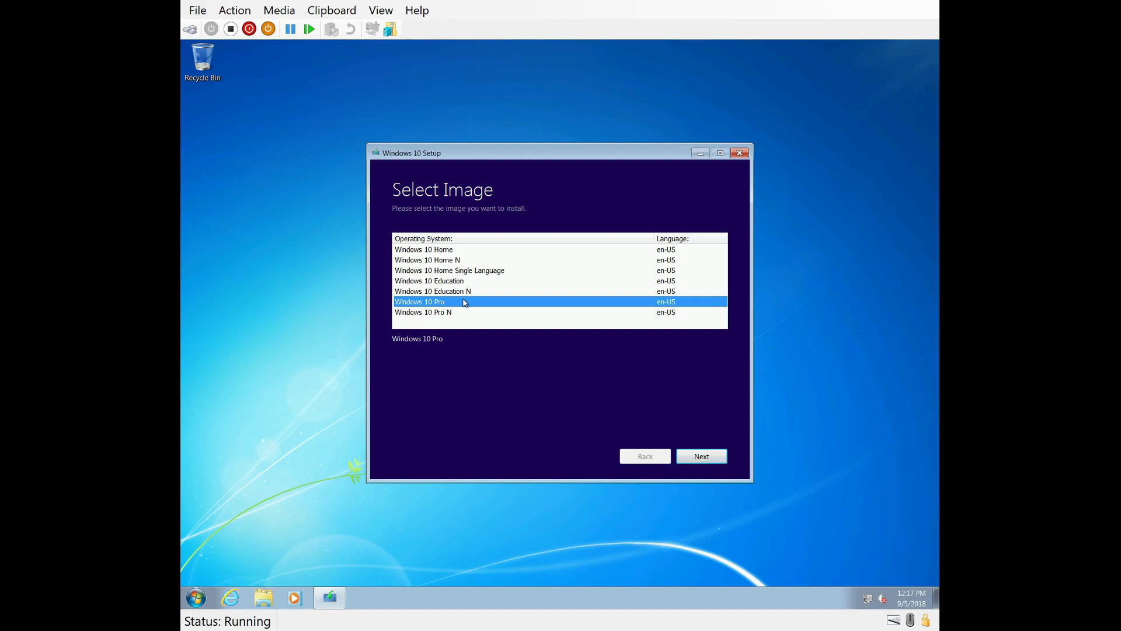
{"action": "left_click", "coordinate": [713, 459]}
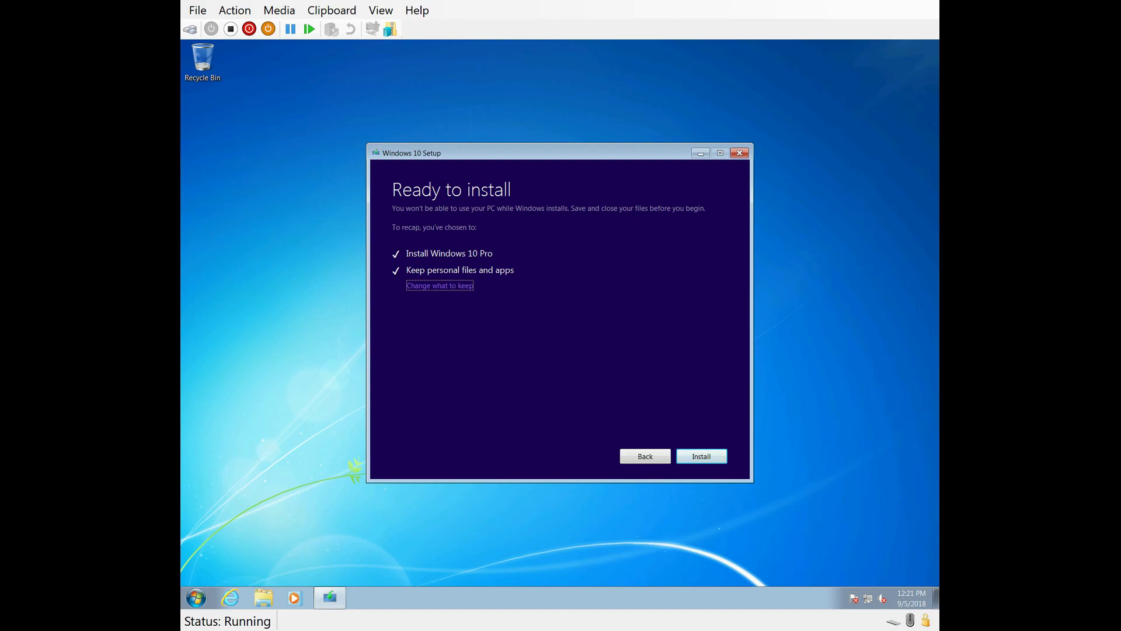
{"action": "left_click", "coordinate": [704, 457]}
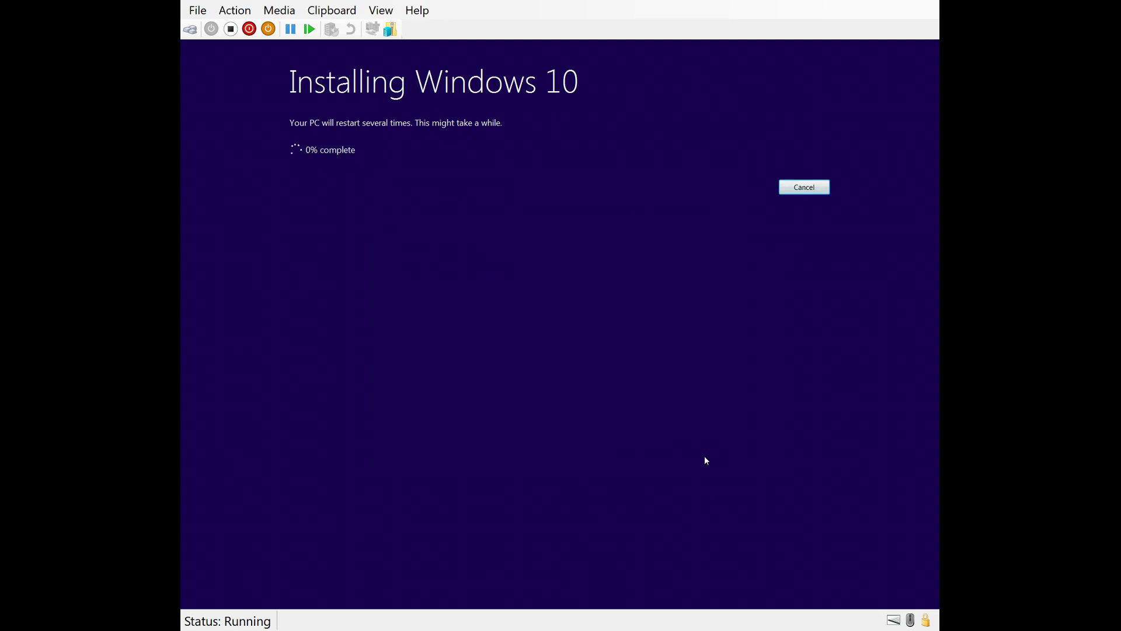
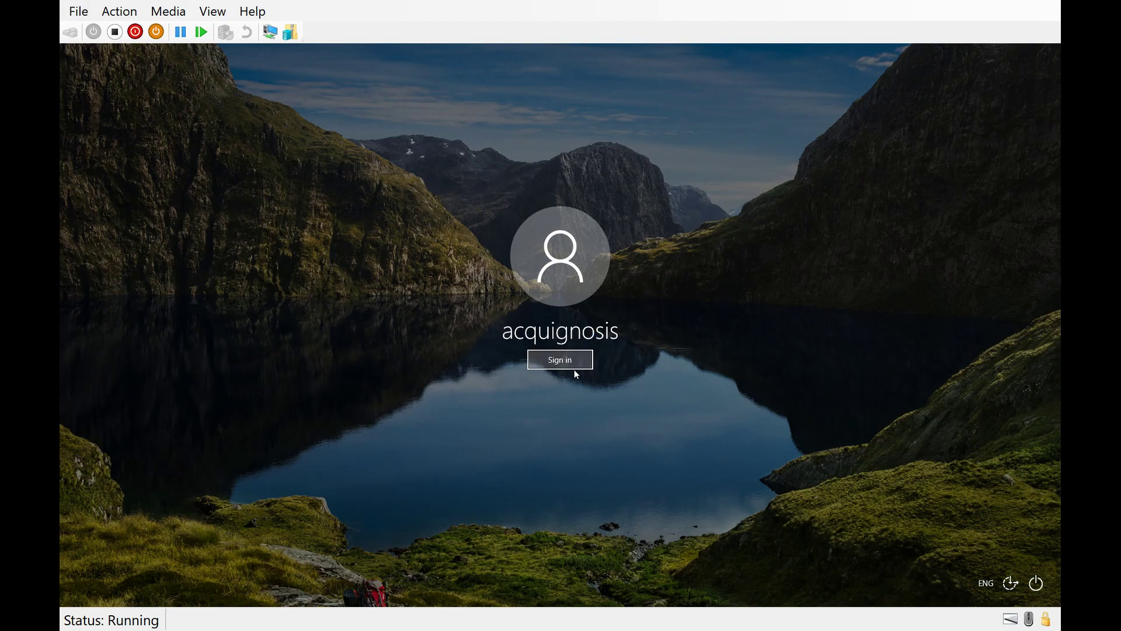
Sign in to the upgraded Windows and accept the default privacy settings for the device.
{"action": "left_click", "coordinate": [575, 367]}
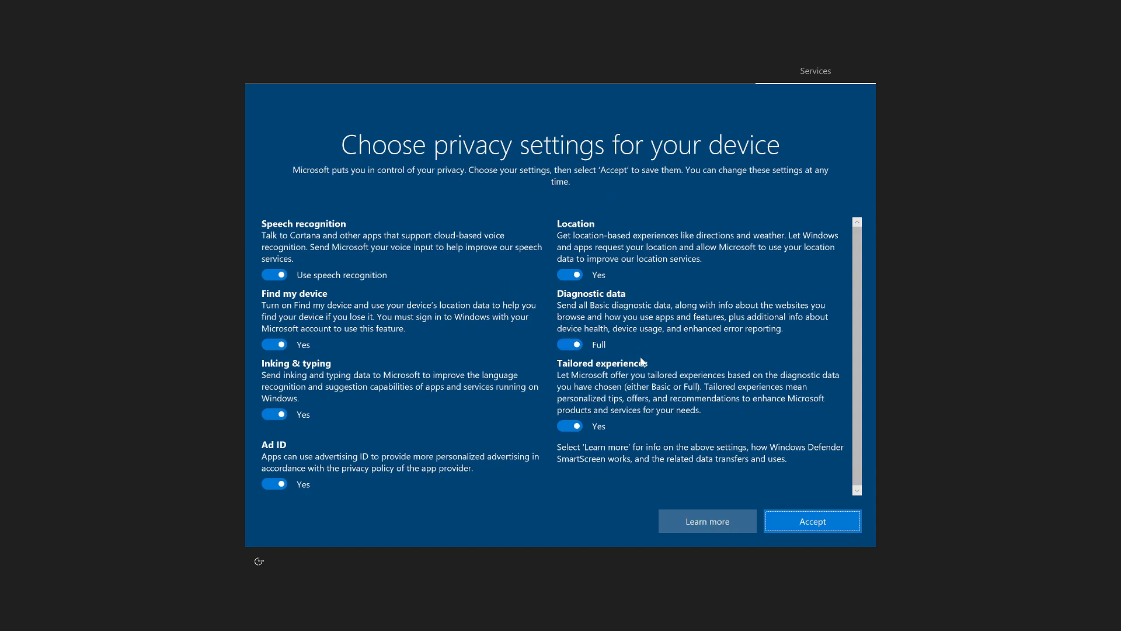
{"action": "scroll", "coordinate": [645, 369], "scroll_direction": "down", "scroll_amount": 1}
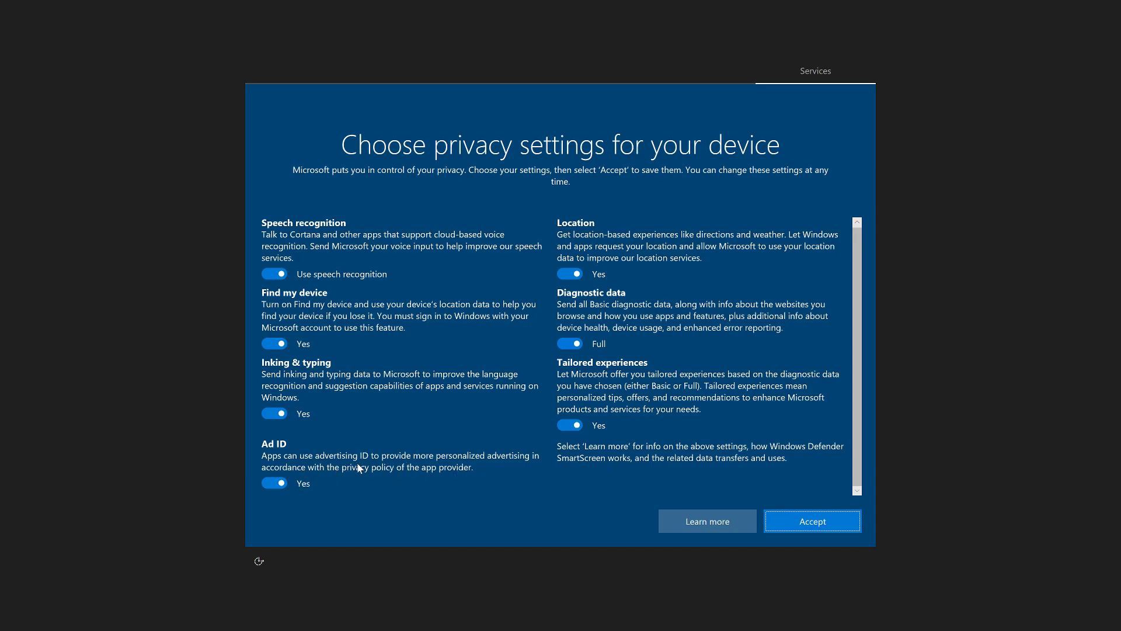
{"action": "left_click", "coordinate": [822, 524]}
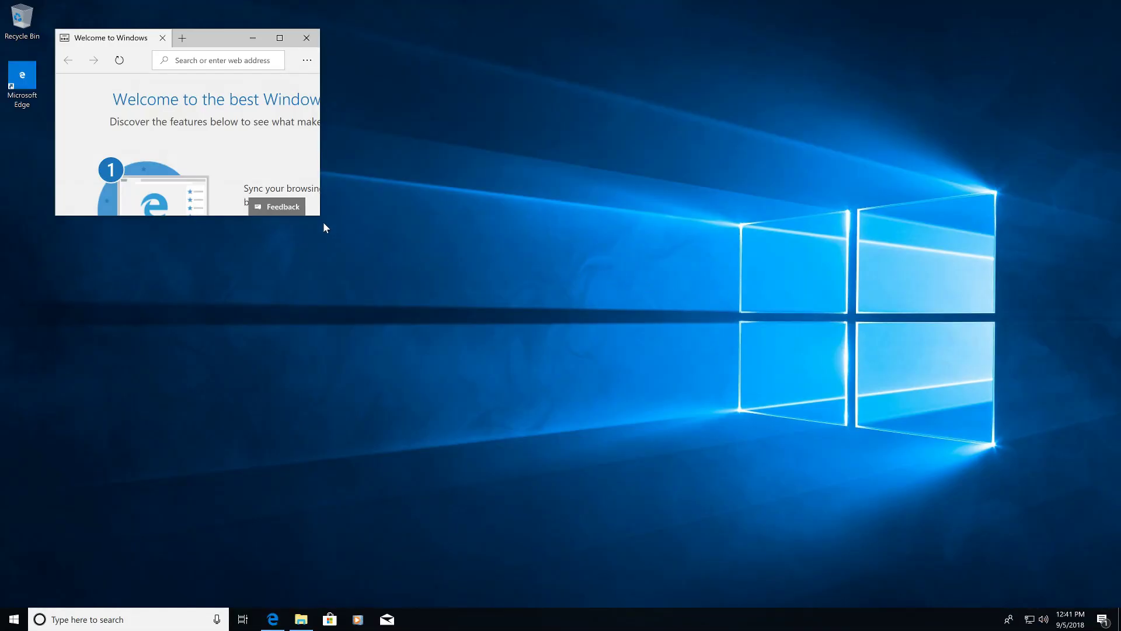
Enlarge the Microsoft Edge welcome window and dismiss the notification about fixing blurry apps.
{"action": "left_click_drag", "start_coordinate": [323, 222], "coordinate": [710, 458]}
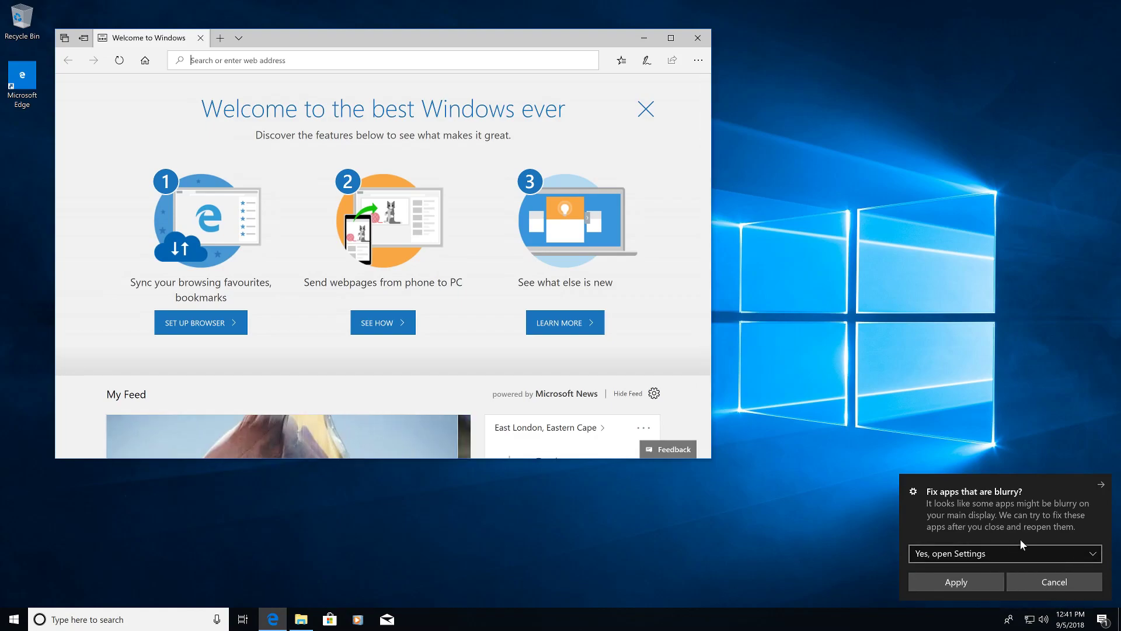
{"action": "left_click", "coordinate": [1055, 582]}
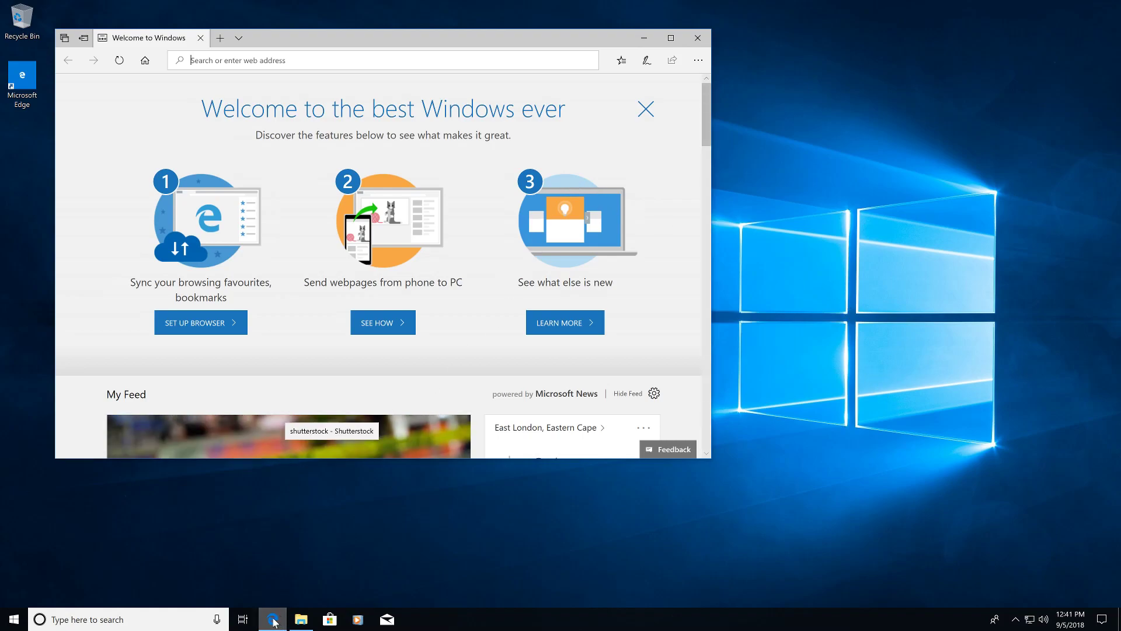
Search the installed apps for "internet", look over the Start tiles, and dismiss the Cortana notification.
{"action": "left_click", "coordinate": [11, 625]}
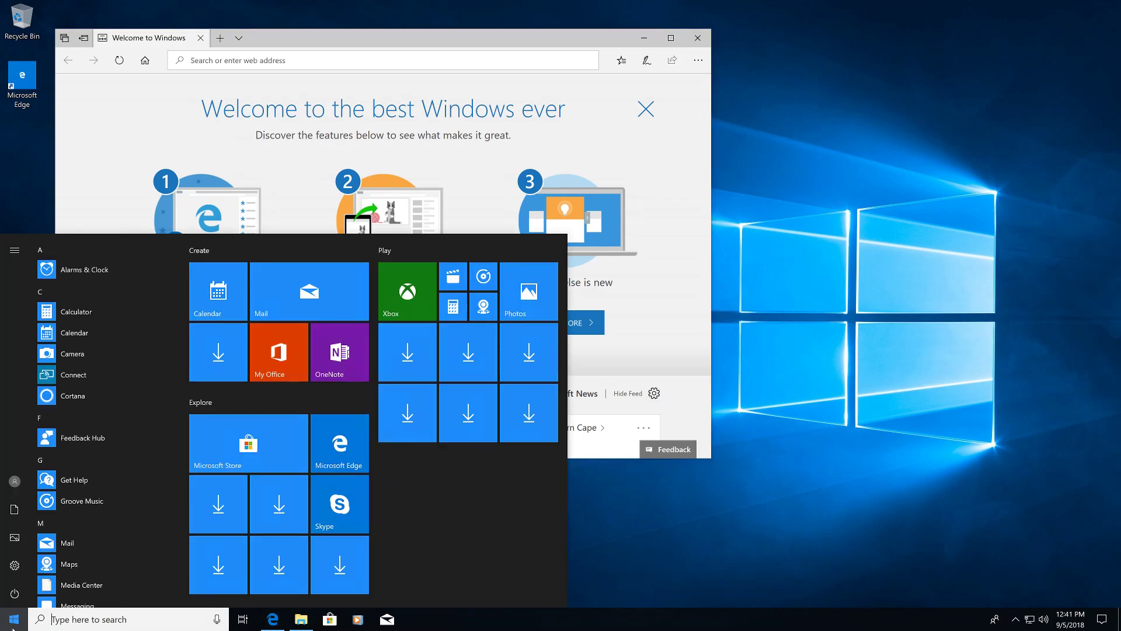
{"action": "type", "text": "internet"}
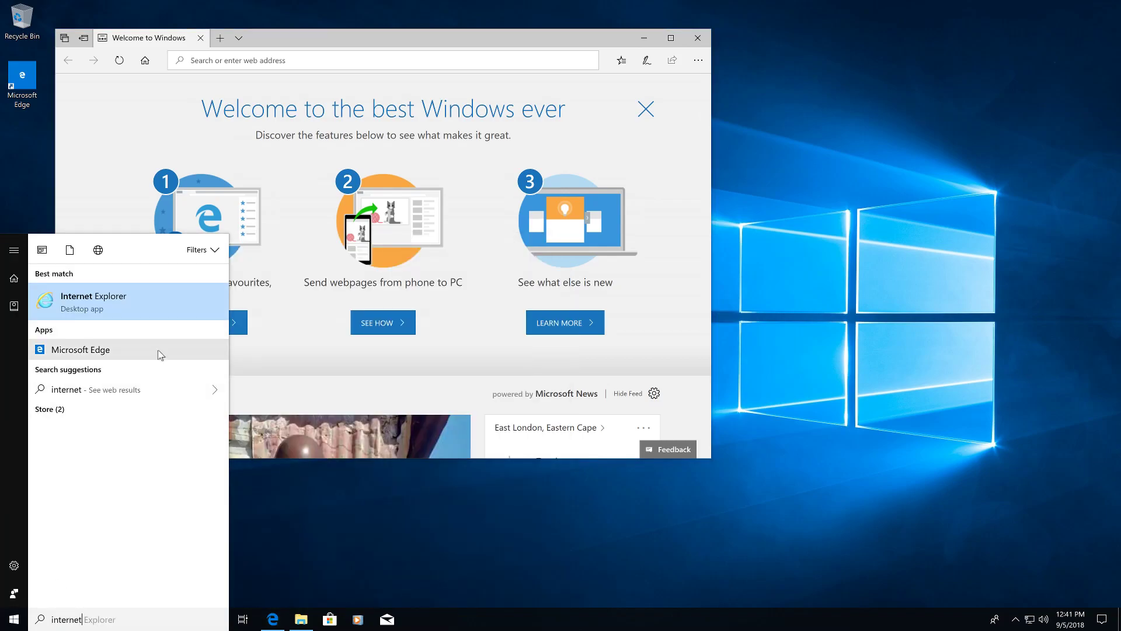
{"action": "left_click", "coordinate": [299, 548]}
{"action": "left_click", "coordinate": [15, 619]}
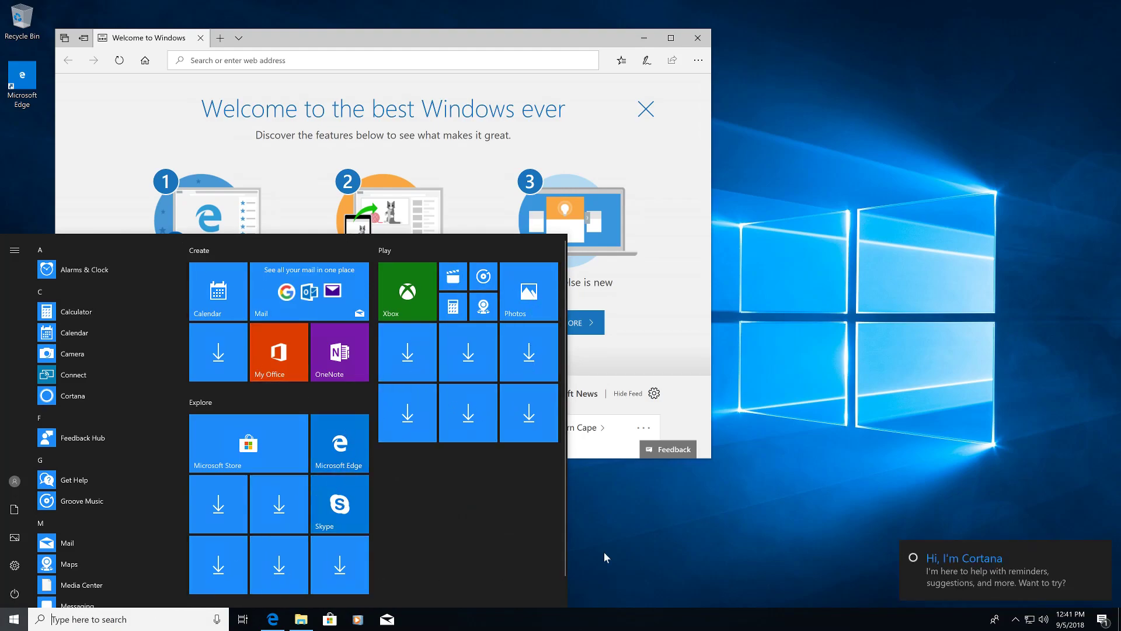
{"action": "left_click", "coordinate": [870, 449]}
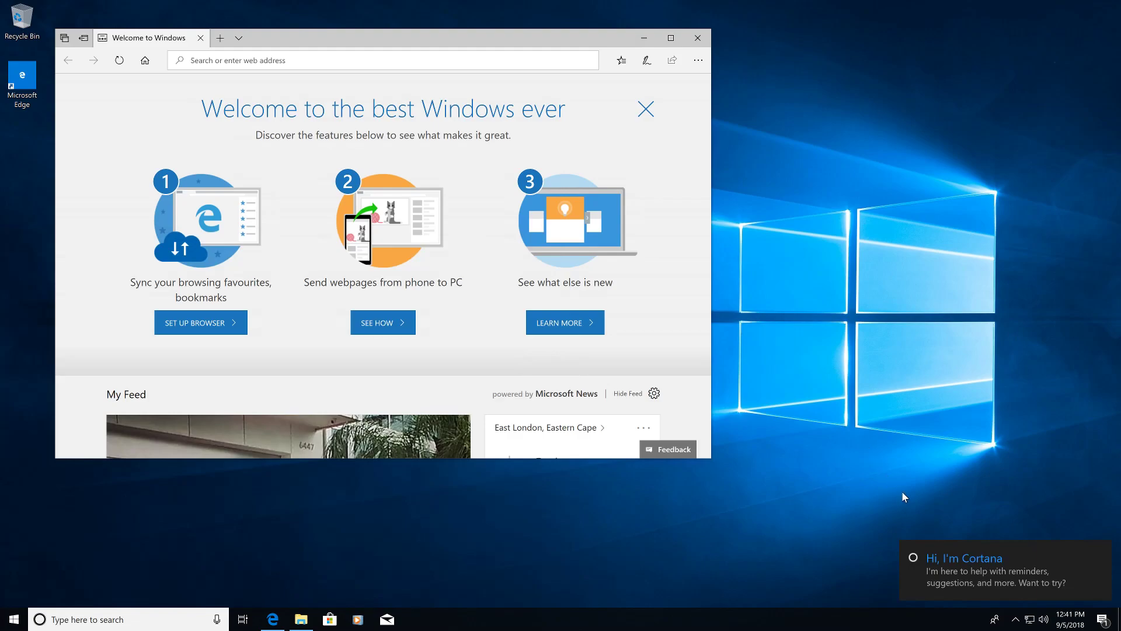
{"action": "left_click", "coordinate": [1097, 553]}
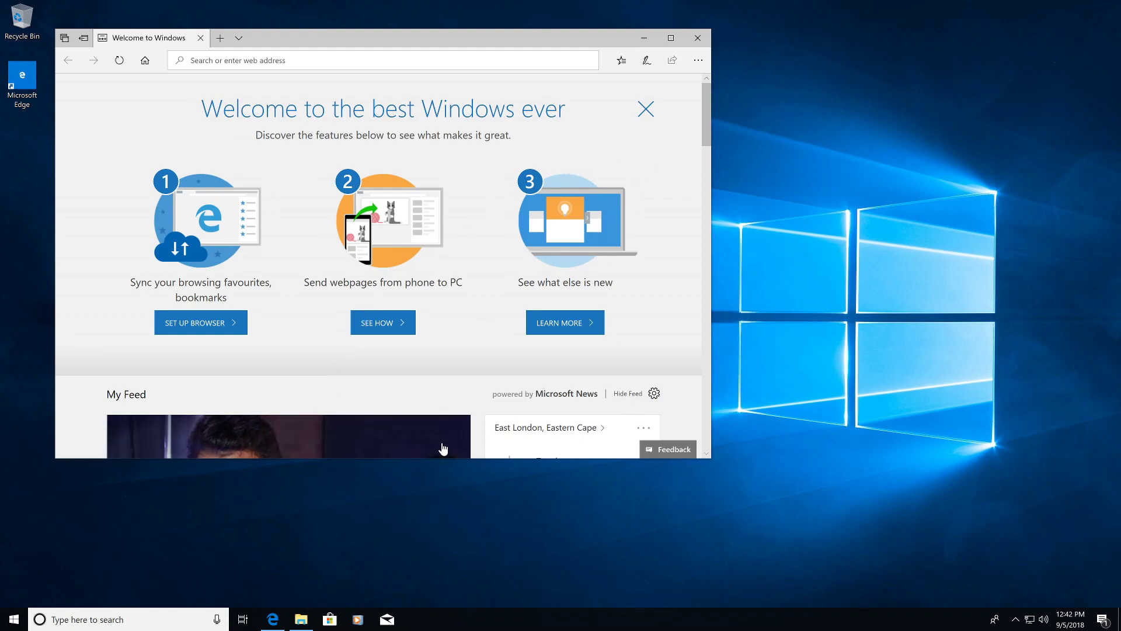
Make the Edge welcome window taller to view the news feed and weather, and close the browser.
{"action": "left_click_drag", "start_coordinate": [471, 460], "coordinate": [488, 563]}
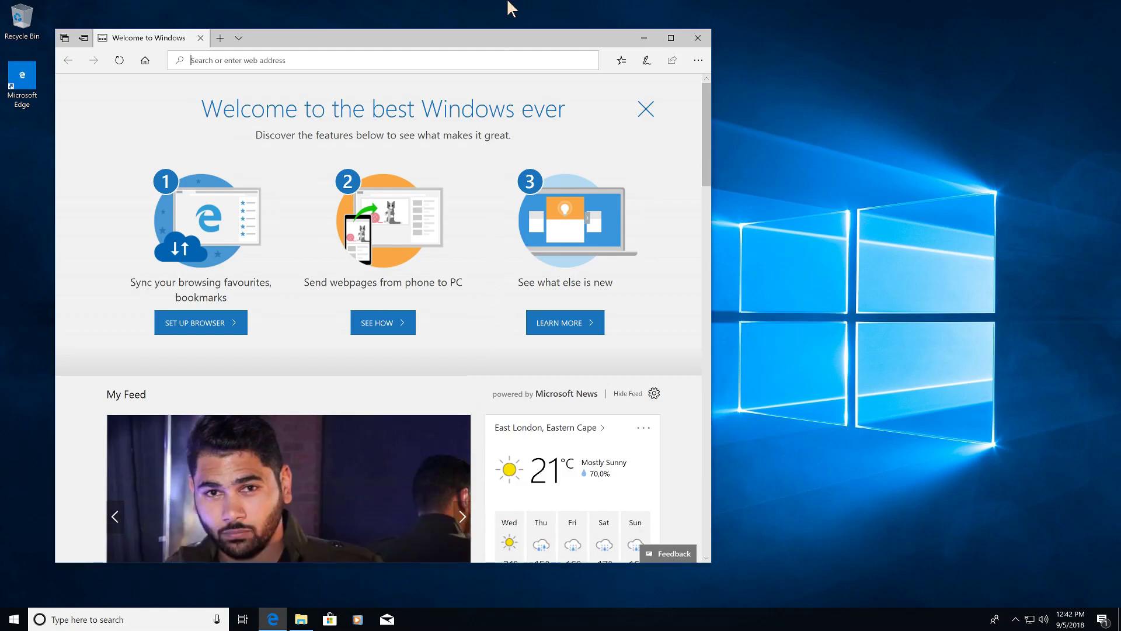
{"action": "left_click", "coordinate": [695, 10]}
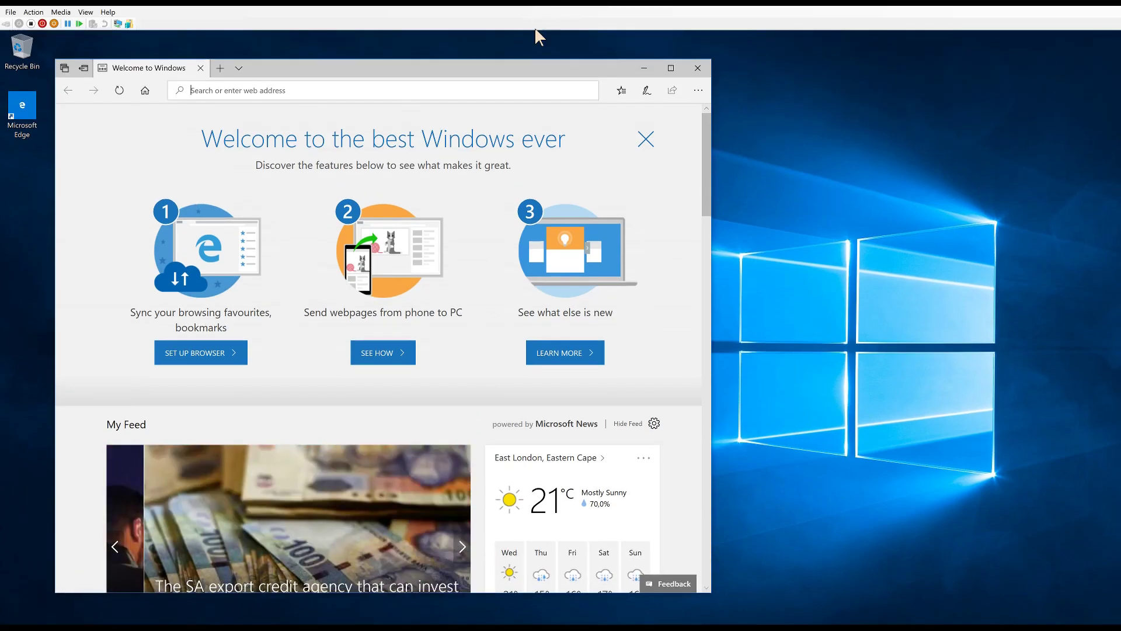
{"action": "double_click", "coordinate": [459, 4]}
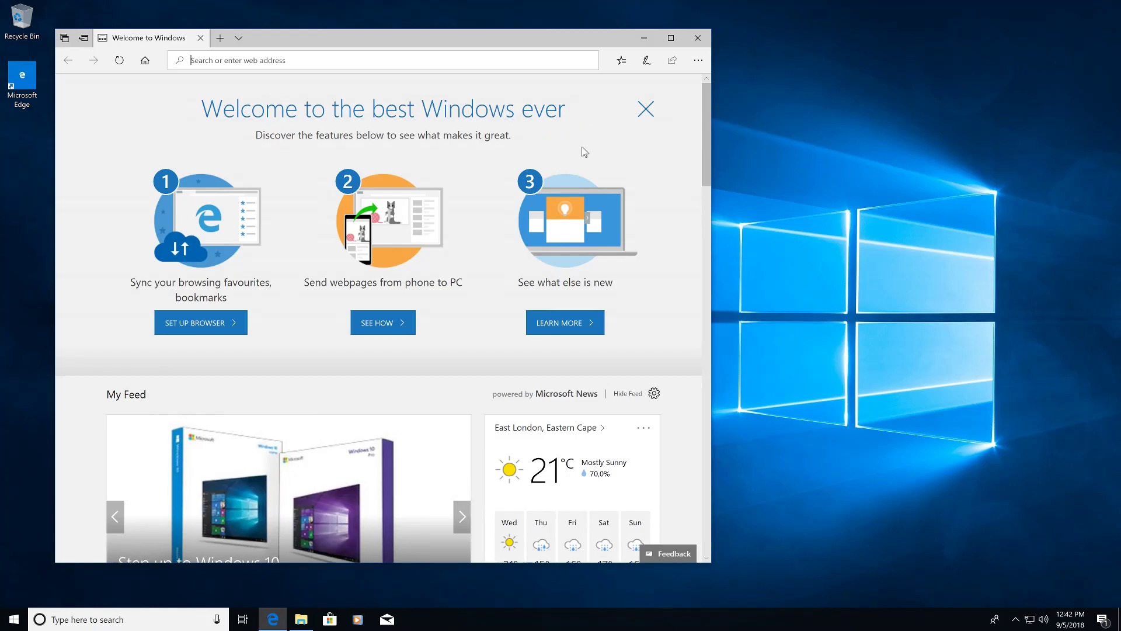
{"action": "left_click", "coordinate": [699, 39]}
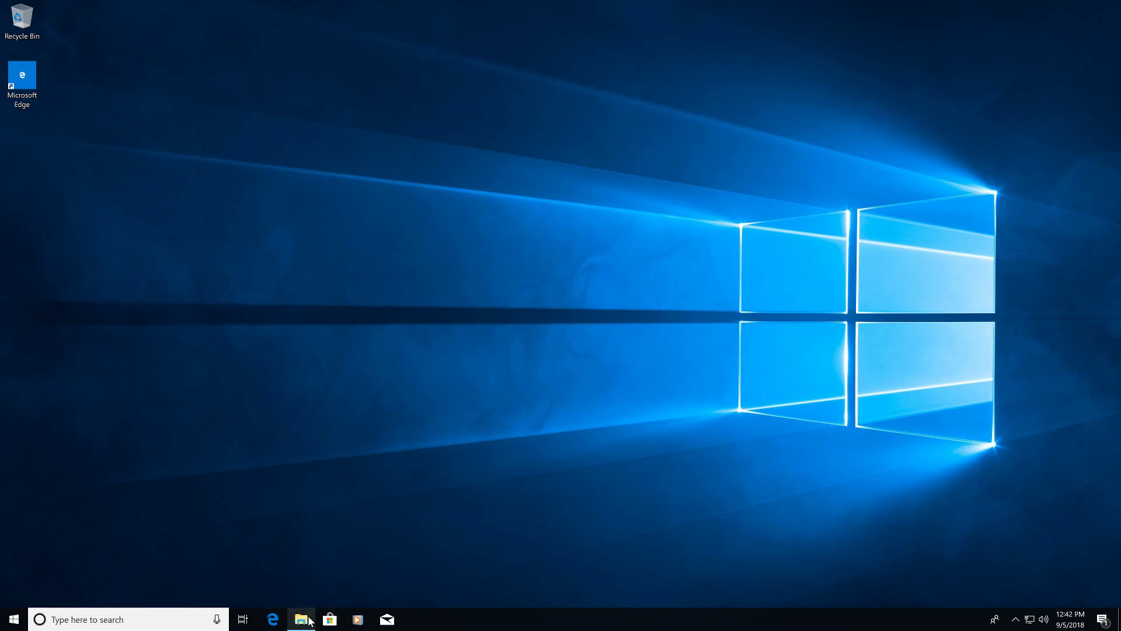
Find Control Panel by searching for "control panel" and view its System page to check the Windows edition and activation.
{"action": "left_click", "coordinate": [14, 621]}
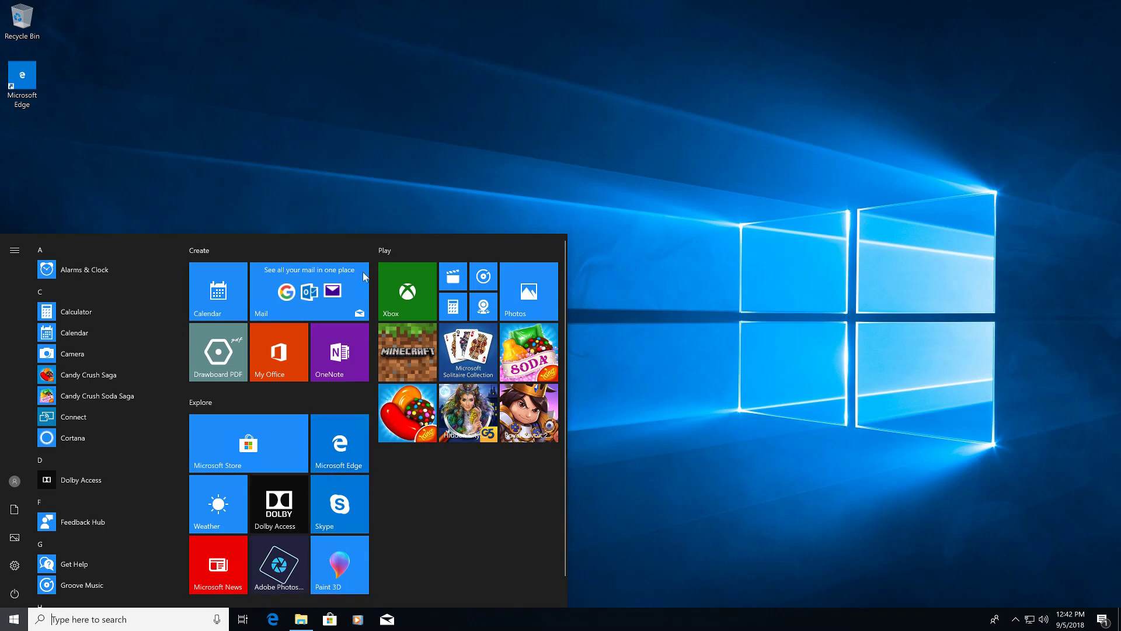
{"action": "type", "text": "co"}
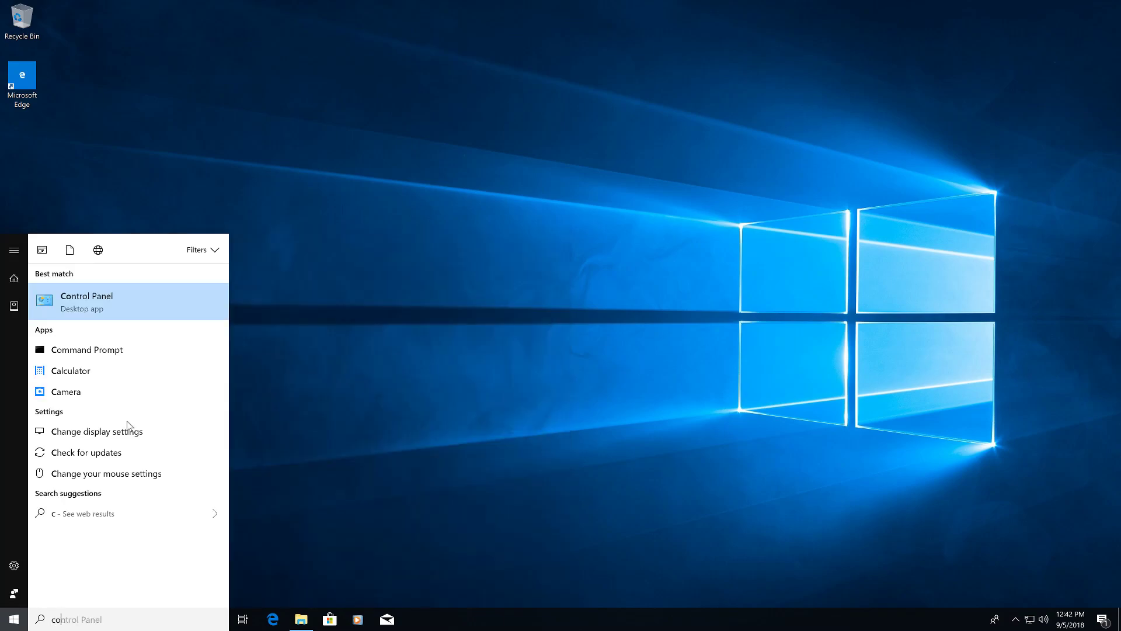
{"action": "type", "text": "ntrol panel"}
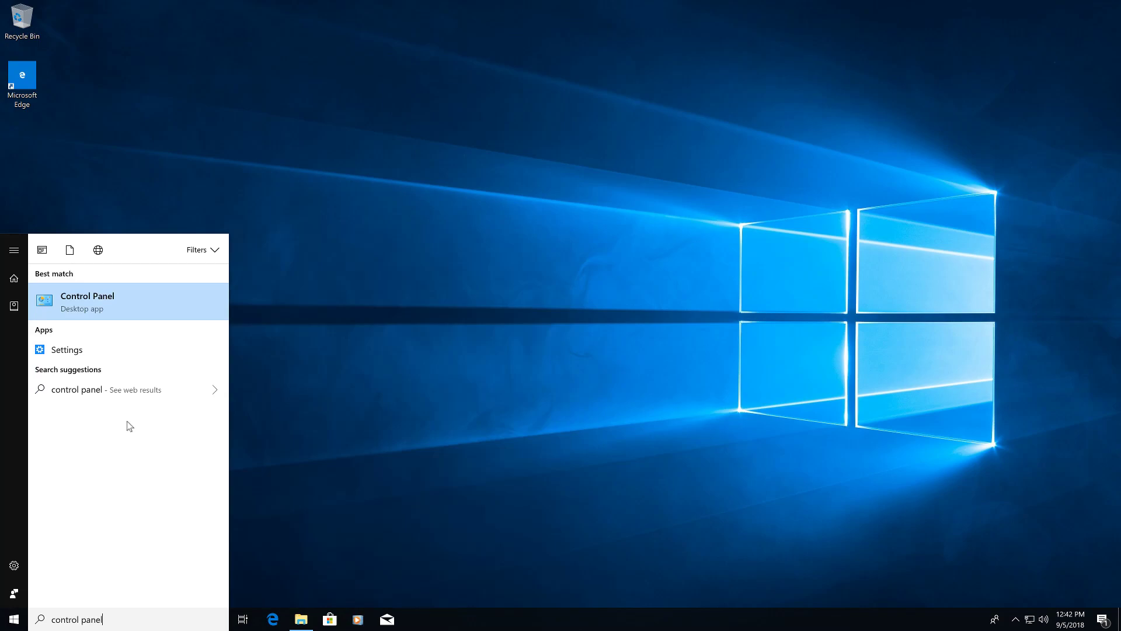
{"action": "left_click", "coordinate": [135, 292]}
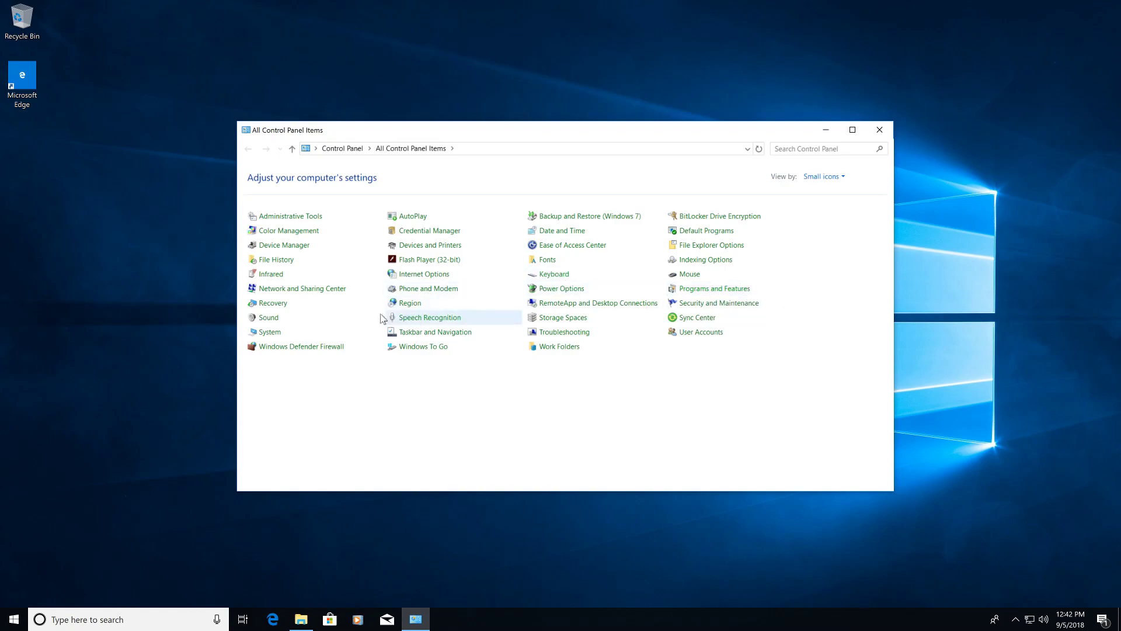
{"action": "left_click", "coordinate": [269, 331]}
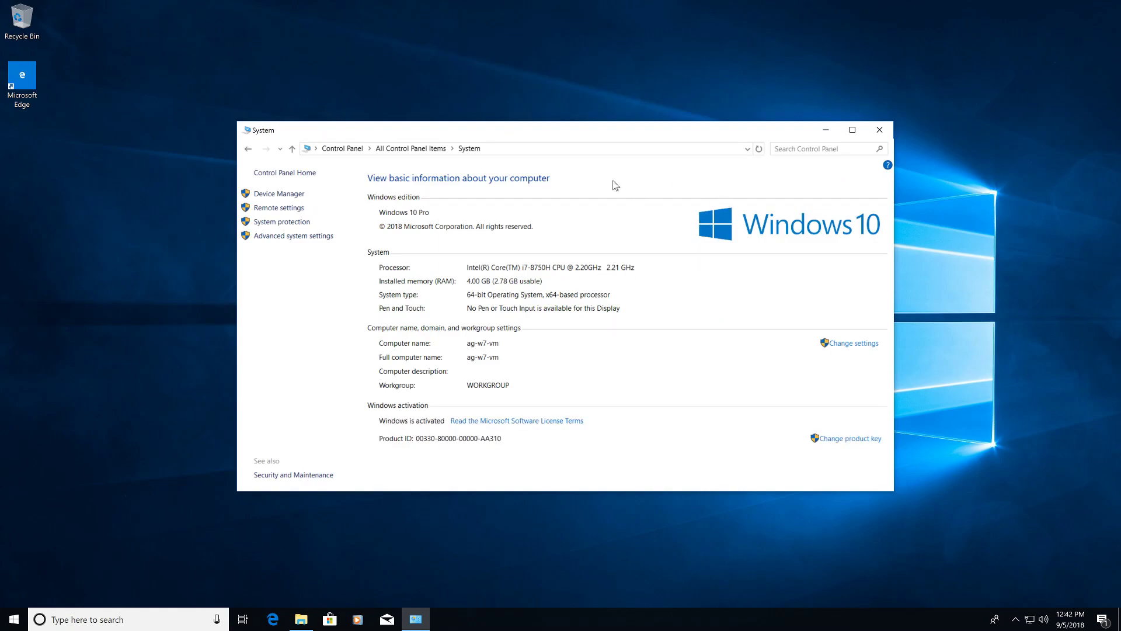
Bring up Device Manager from the System page, move and enlarge it to review the device categories, and close both windows.
{"action": "left_click", "coordinate": [291, 195]}
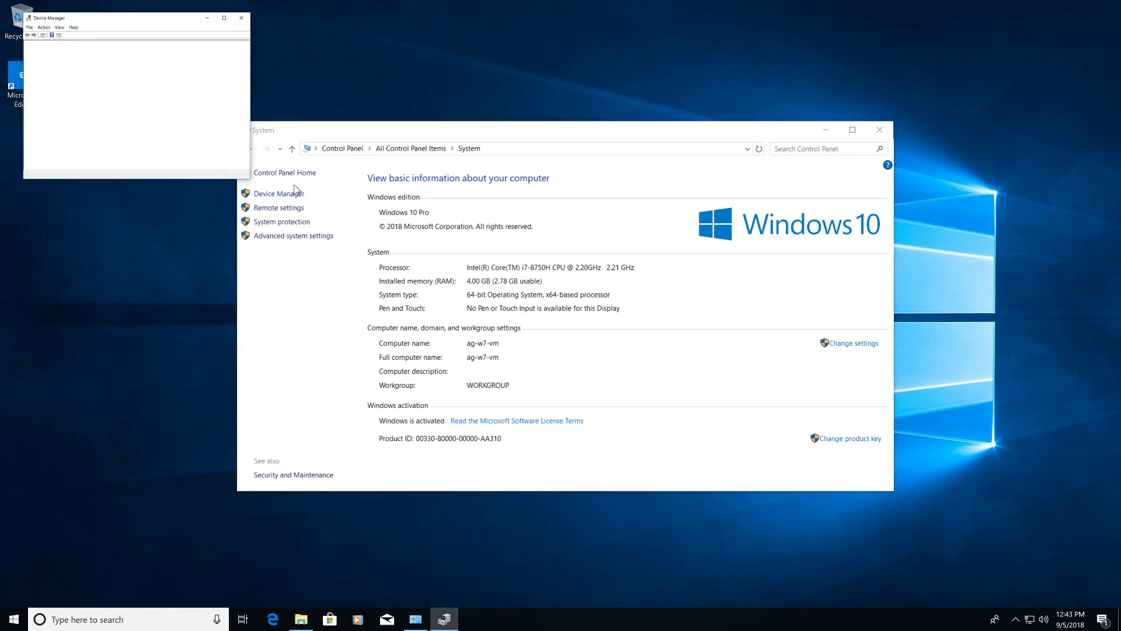
{"action": "left_click_drag", "start_coordinate": [170, 23], "coordinate": [315, 138]}
{"action": "left_click_drag", "start_coordinate": [390, 288], "coordinate": [619, 418]}
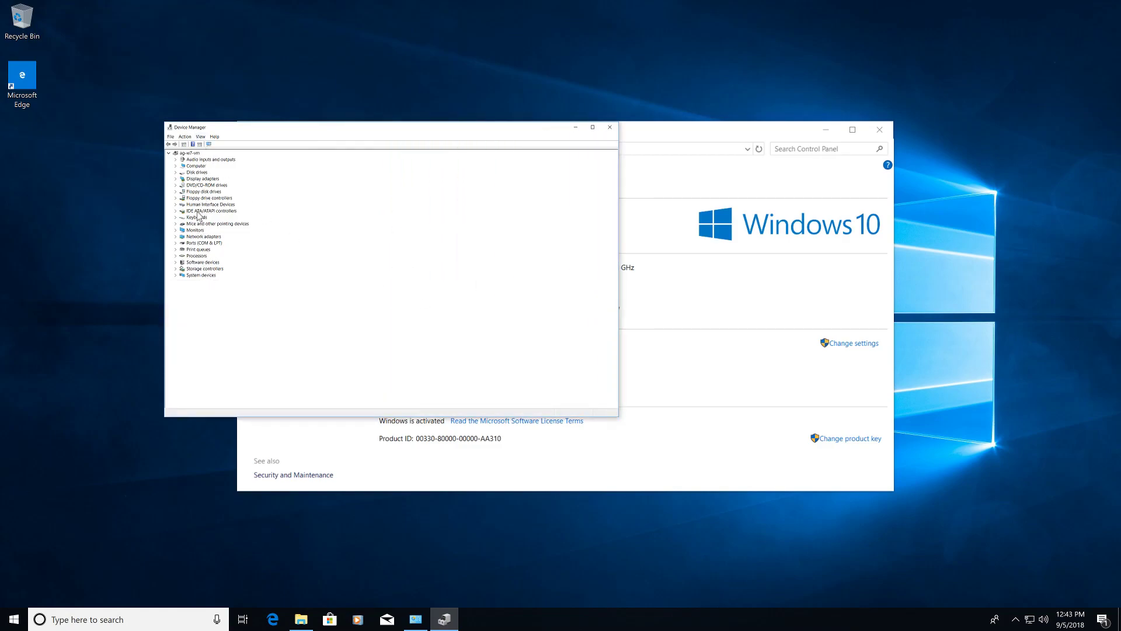
{"action": "left_click", "coordinate": [610, 127]}
{"action": "left_click", "coordinate": [880, 131]}
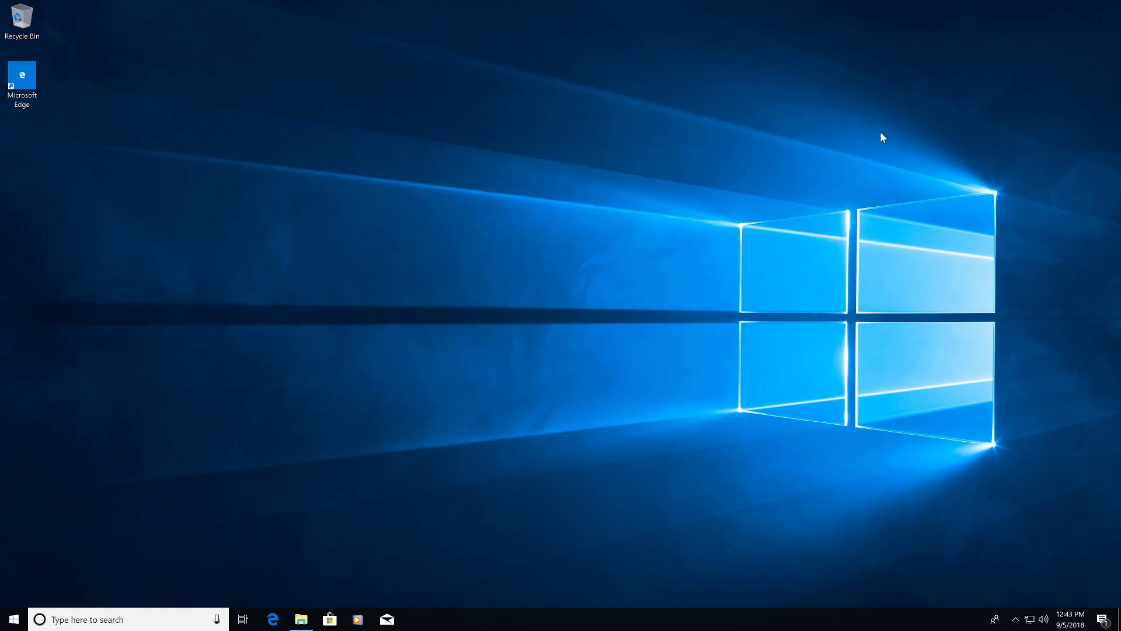
Reopen Control Panel by searching for "control" and review the basic computer information on the System page.
{"action": "left_click", "coordinate": [14, 624]}
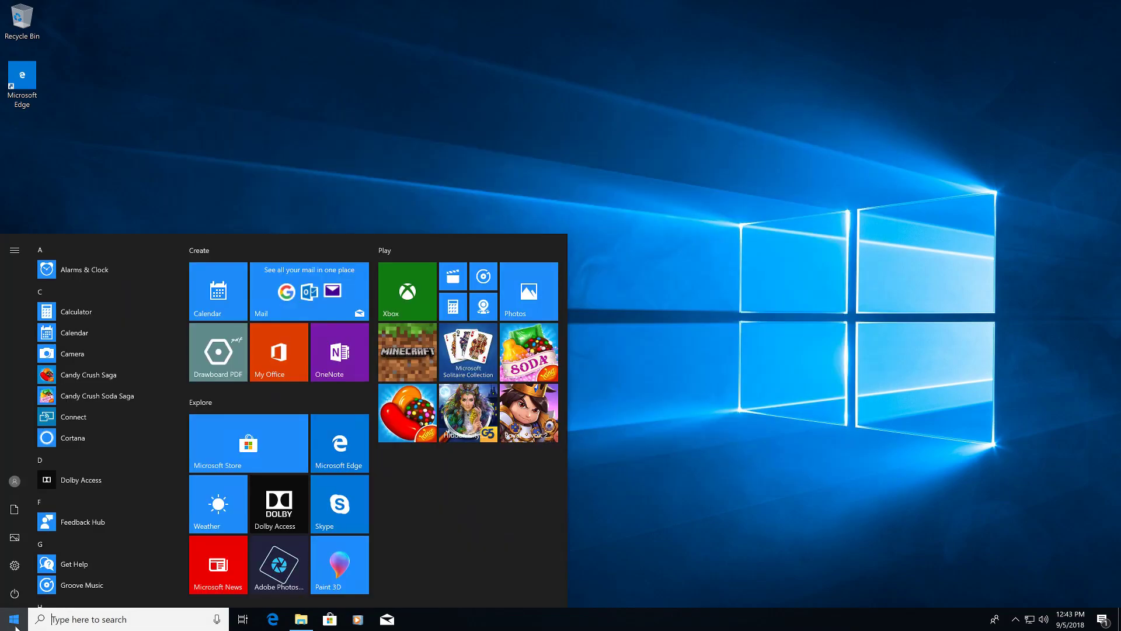
{"action": "type", "text": "control"}
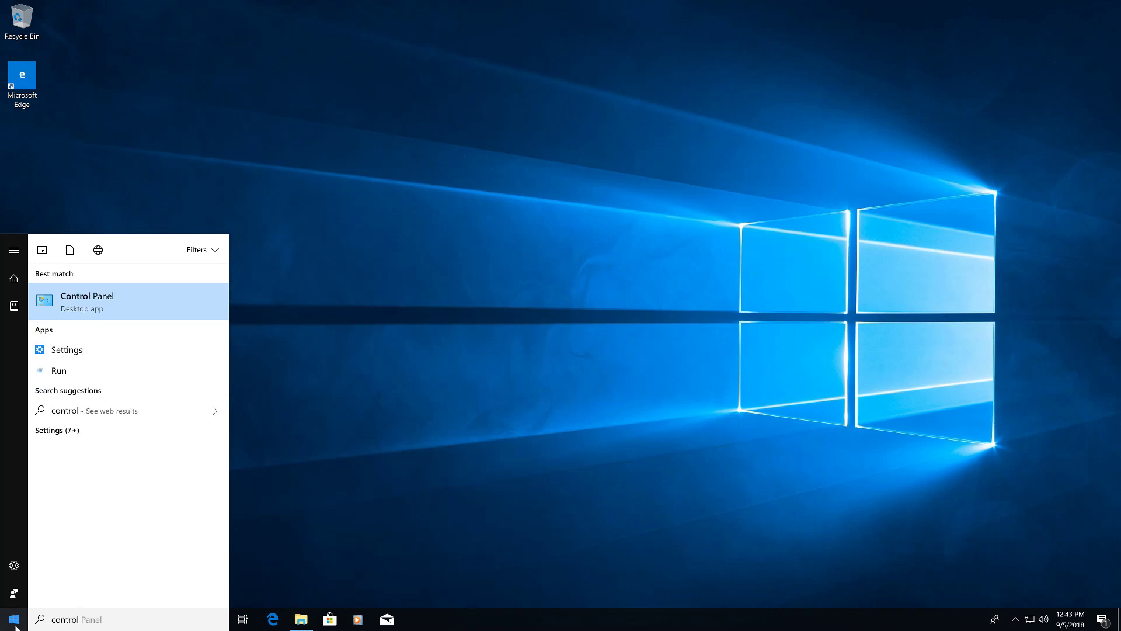
{"action": "left_click", "coordinate": [114, 291]}
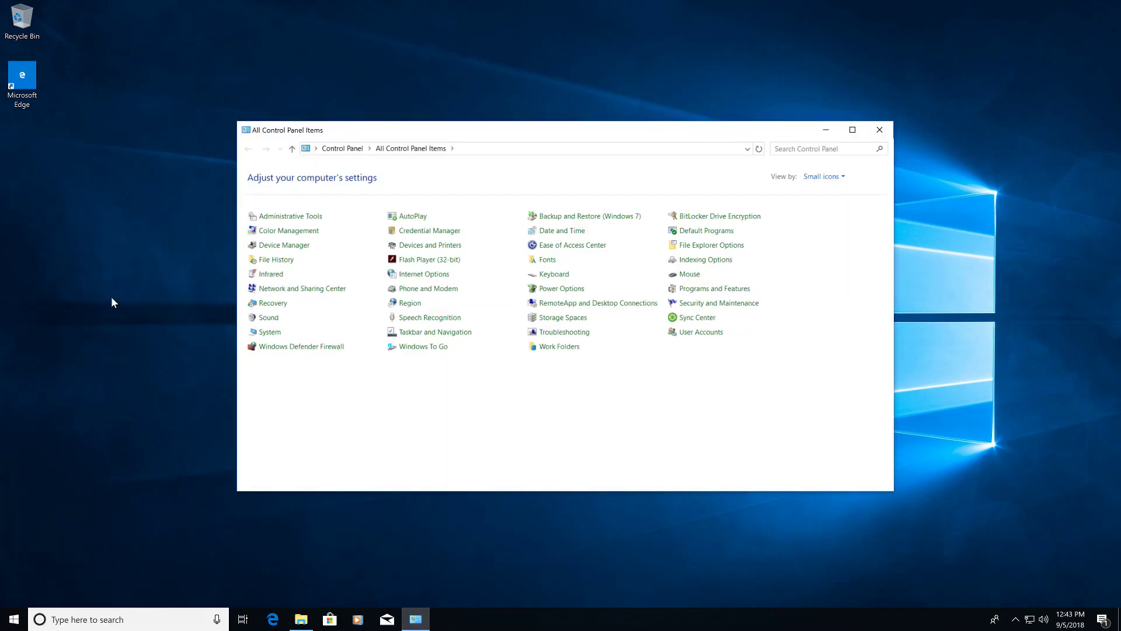
{"action": "left_click", "coordinate": [274, 333]}
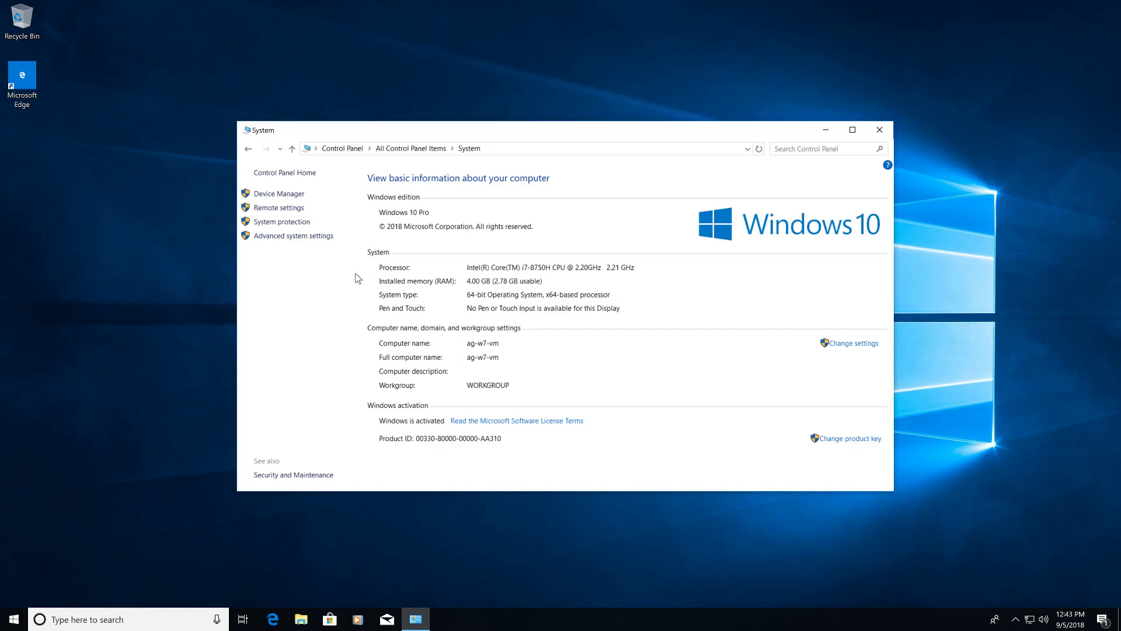
Inspect the hardware list again in an enlarged Device Manager window, and close it together with the System window.
{"action": "left_click", "coordinate": [289, 195]}
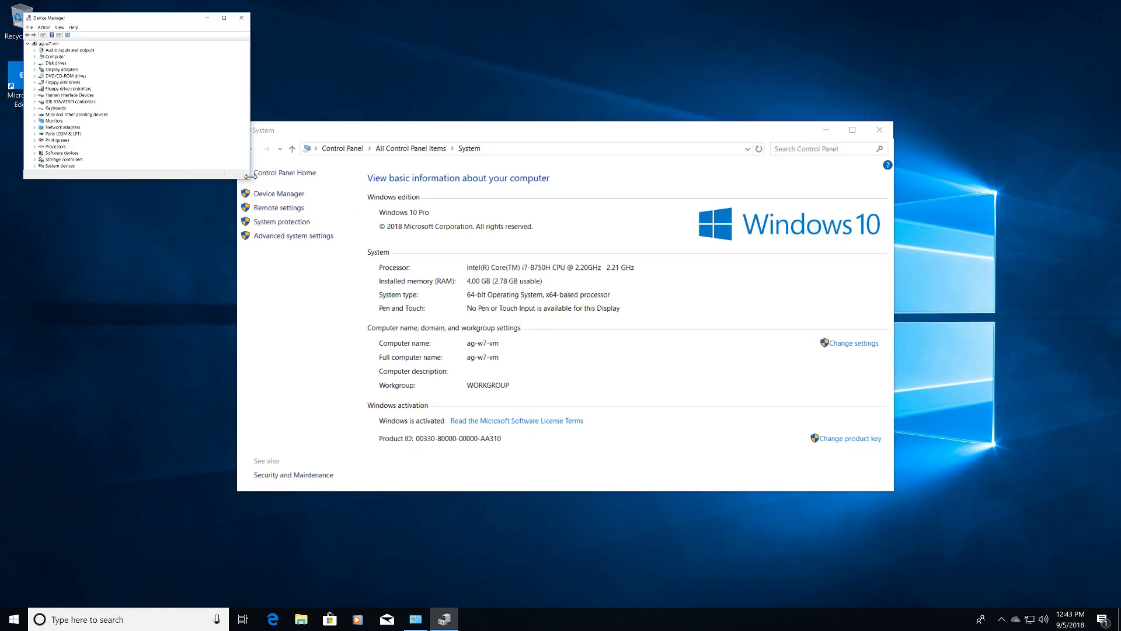
{"action": "left_click_drag", "start_coordinate": [251, 178], "coordinate": [387, 400]}
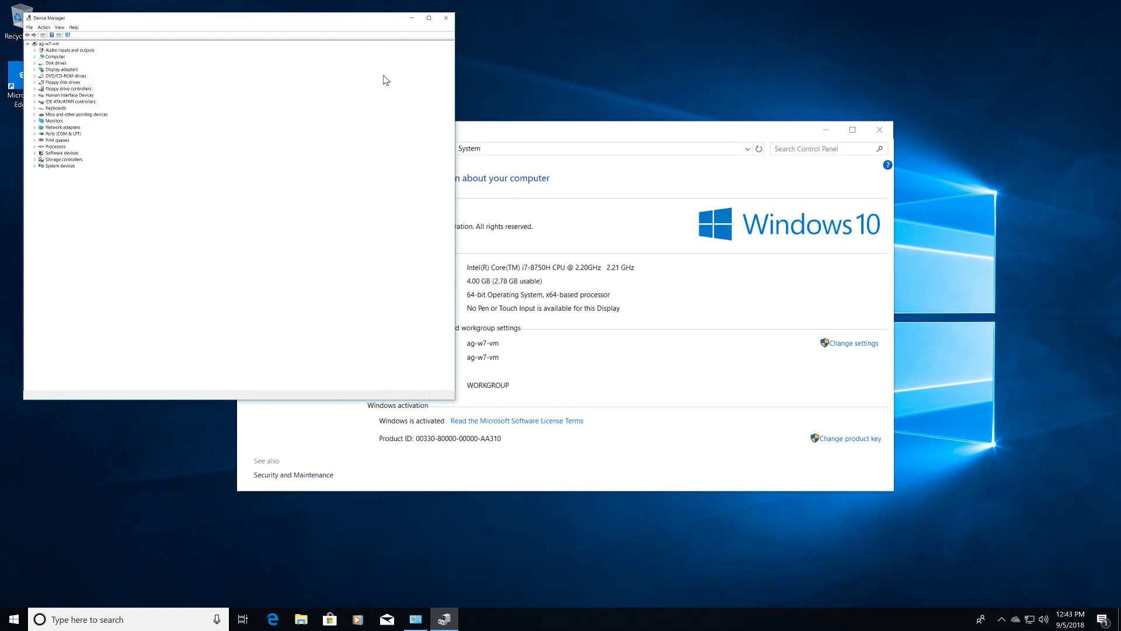
{"action": "left_click", "coordinate": [447, 18]}
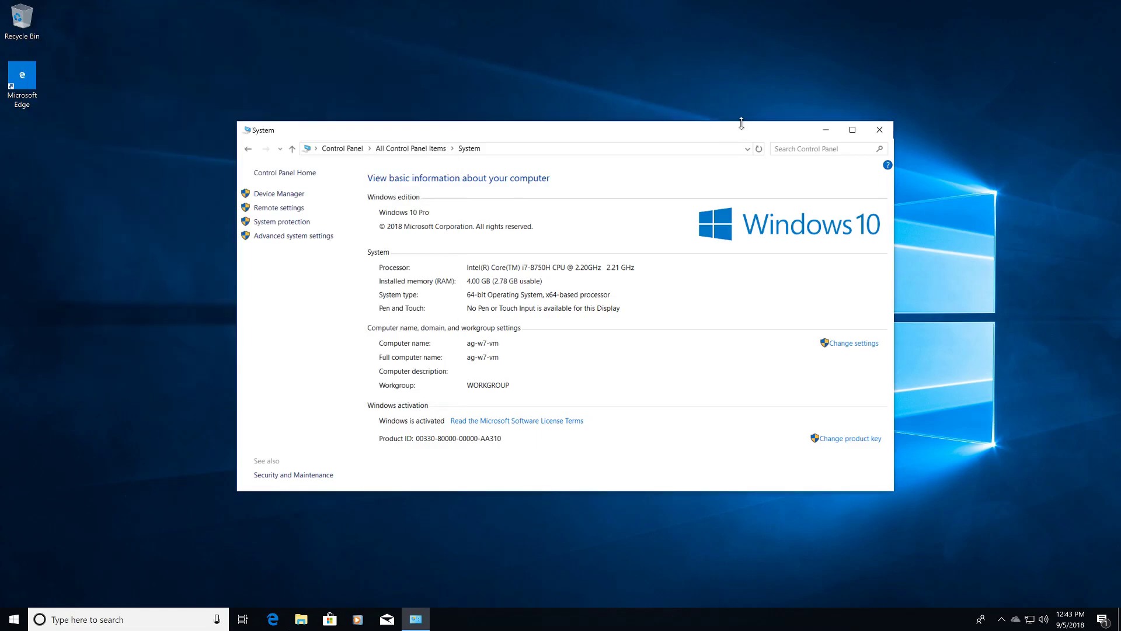
{"action": "left_click", "coordinate": [879, 130]}
Search for "check u" to reach Windows Update, run a check for updates, and move the Settings window clear of the desktop icons.
{"action": "left_click", "coordinate": [18, 622]}
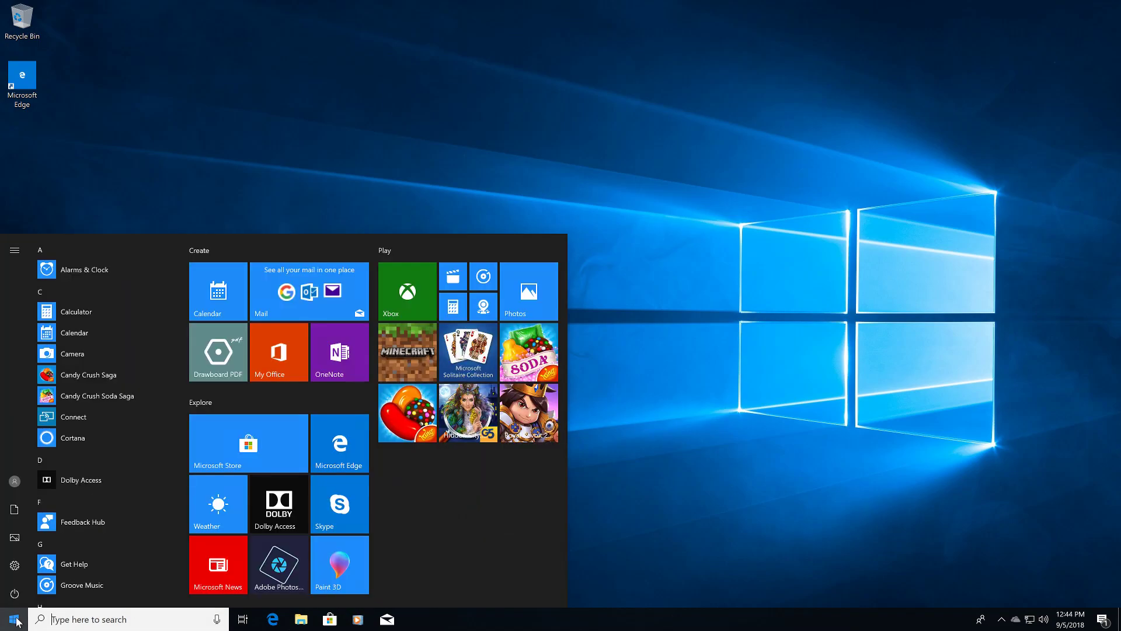
{"action": "type", "text": "check u"}
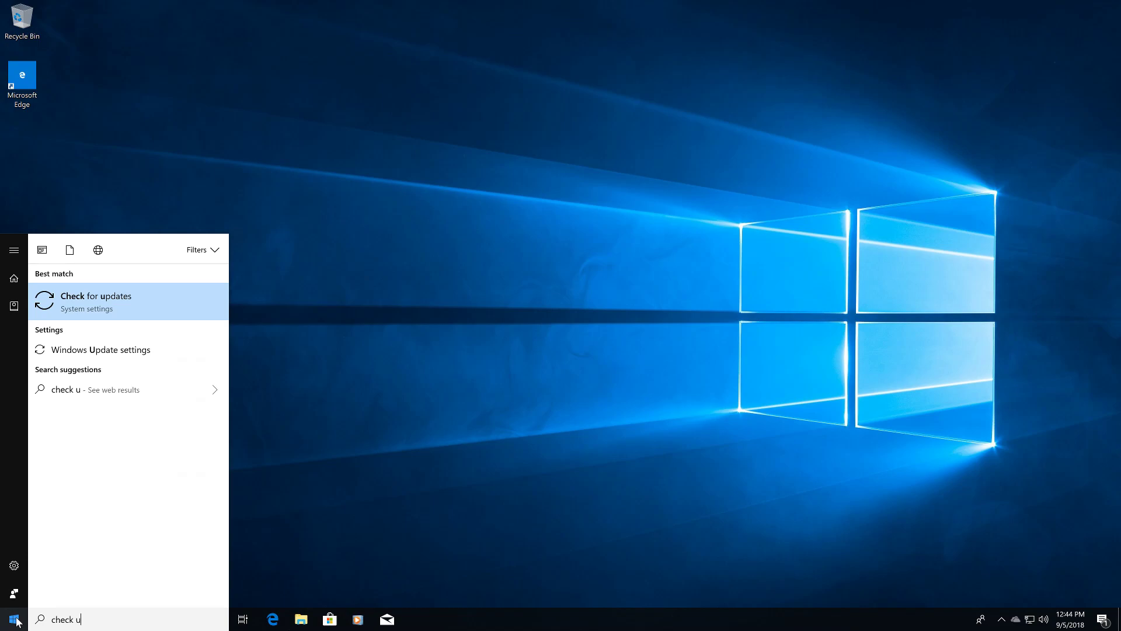
{"action": "left_click", "coordinate": [117, 305]}
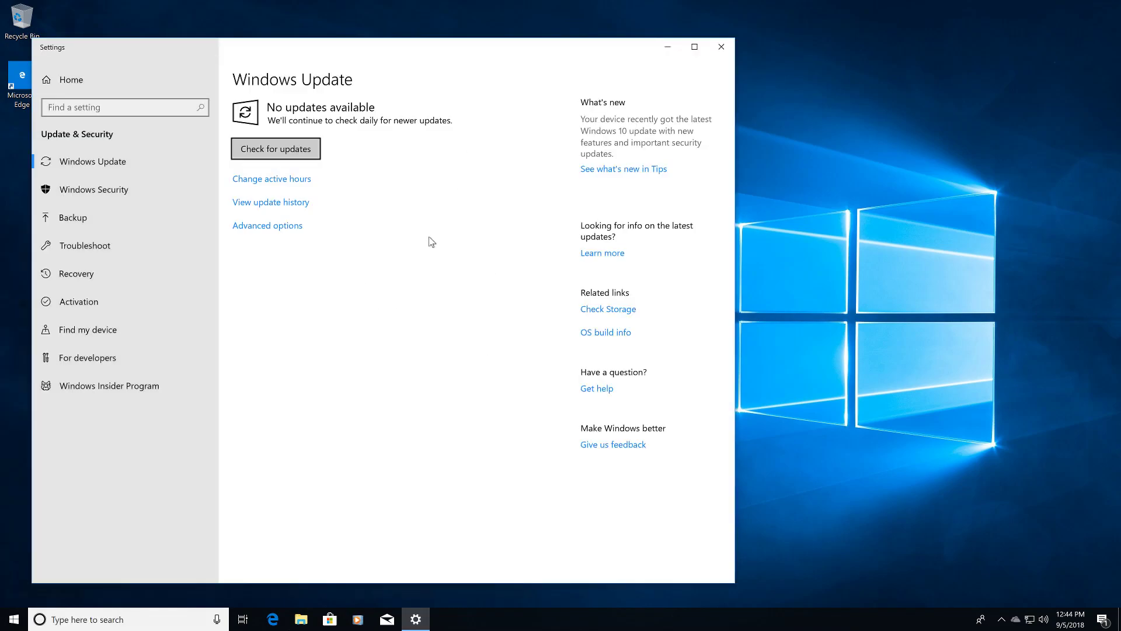
{"action": "left_click", "coordinate": [299, 153]}
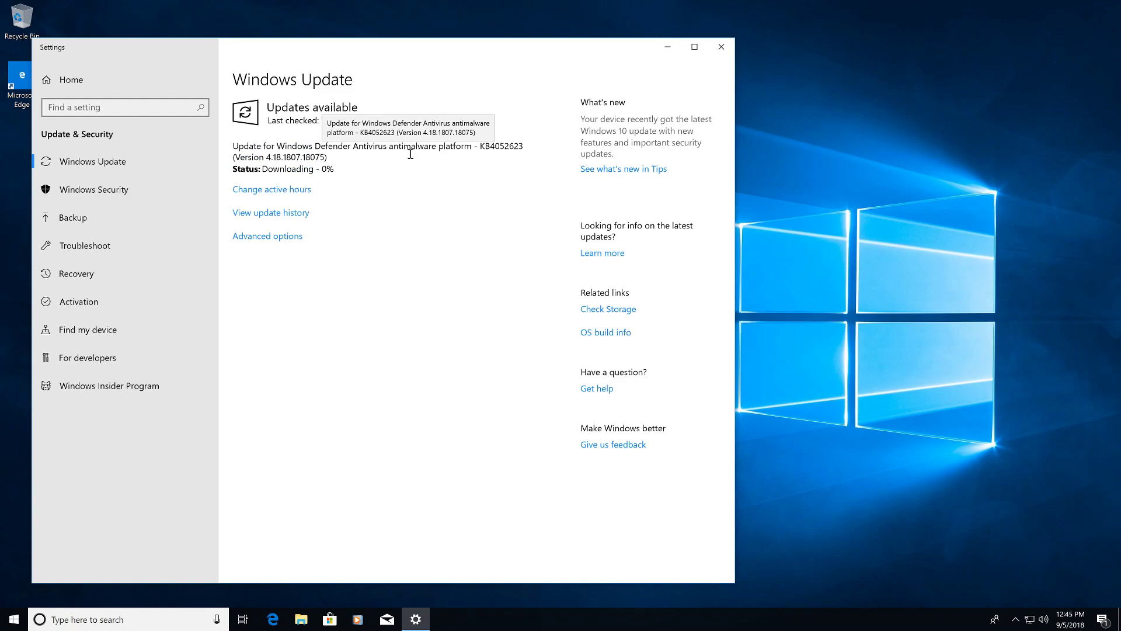
{"action": "left_click_drag", "start_coordinate": [487, 52], "coordinate": [624, 48]}
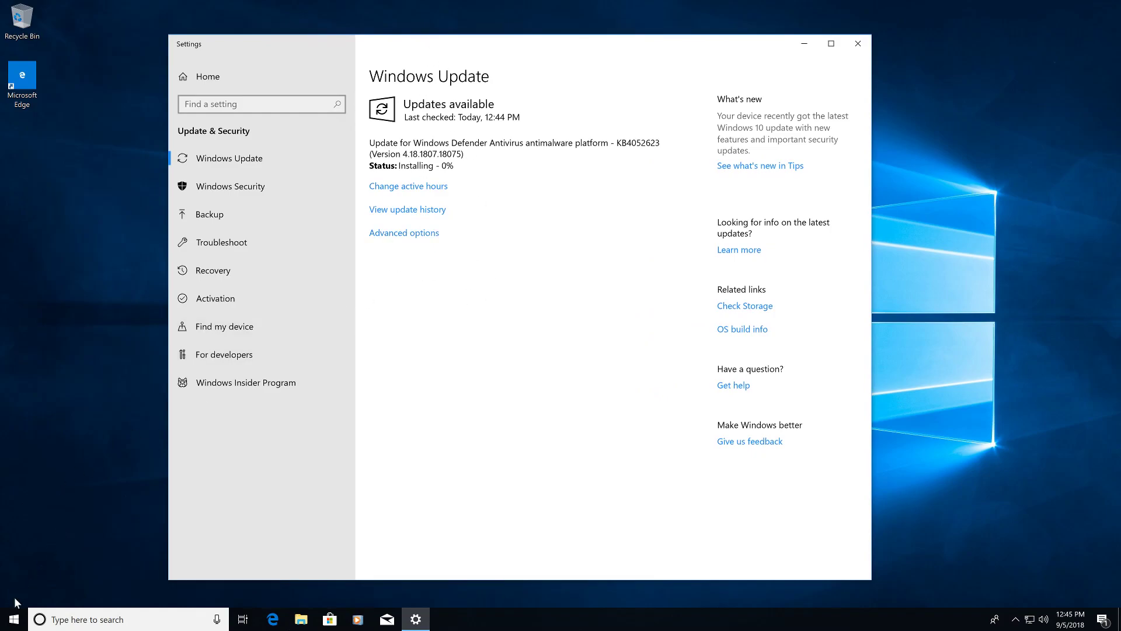
Search for "control" and open Control Panel's System page while Windows Update is running.
{"action": "left_click", "coordinate": [14, 621]}
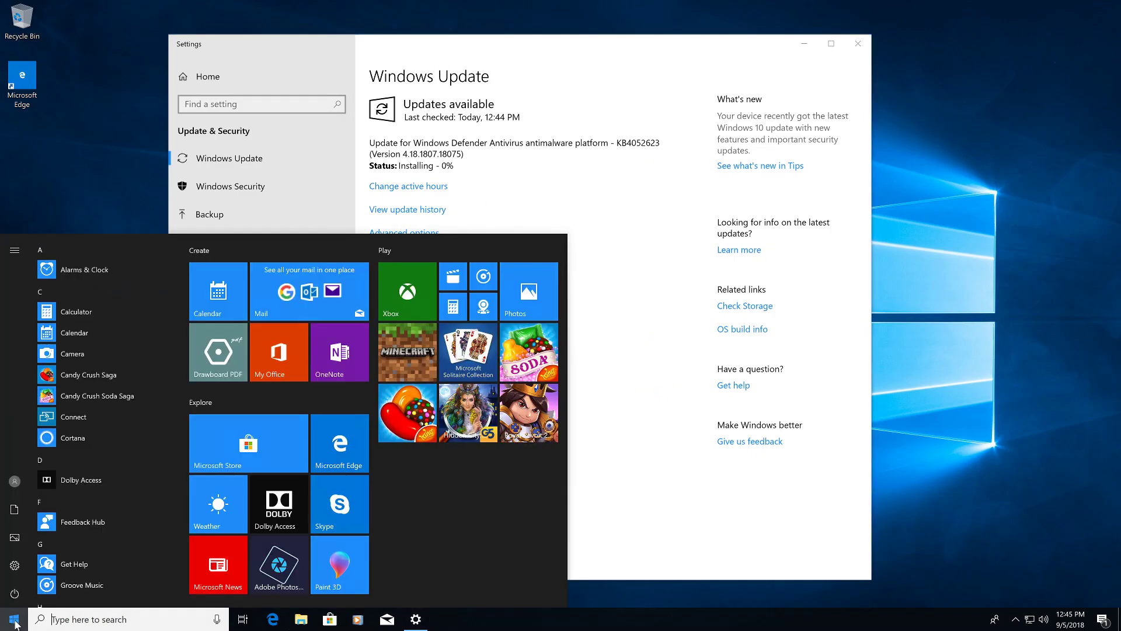
{"action": "type", "text": "control"}
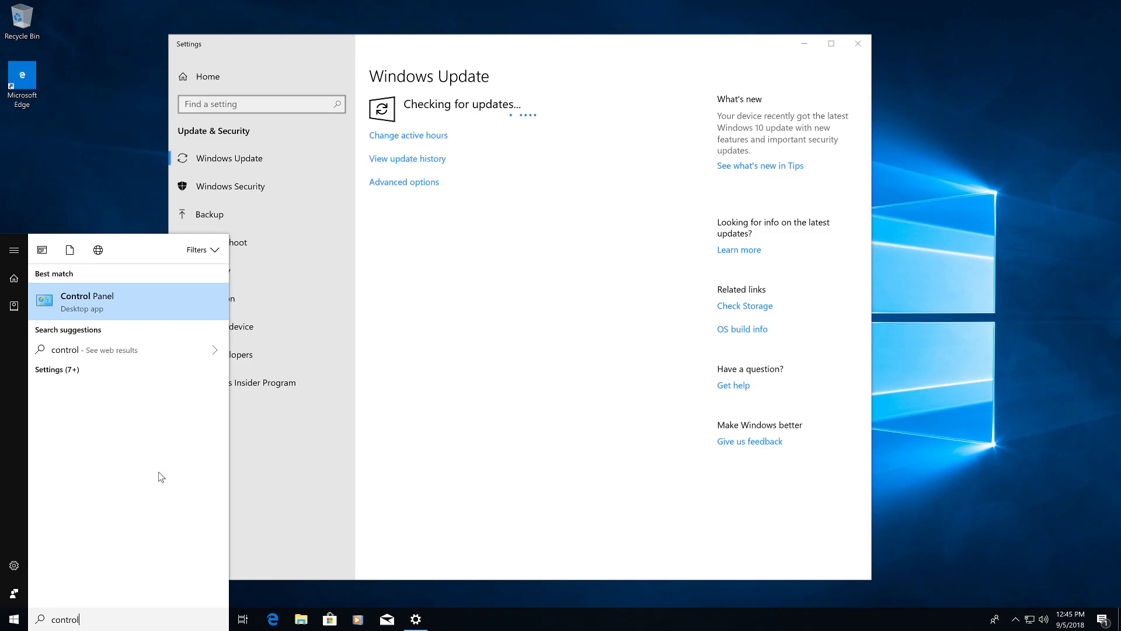
{"action": "left_click", "coordinate": [130, 301]}
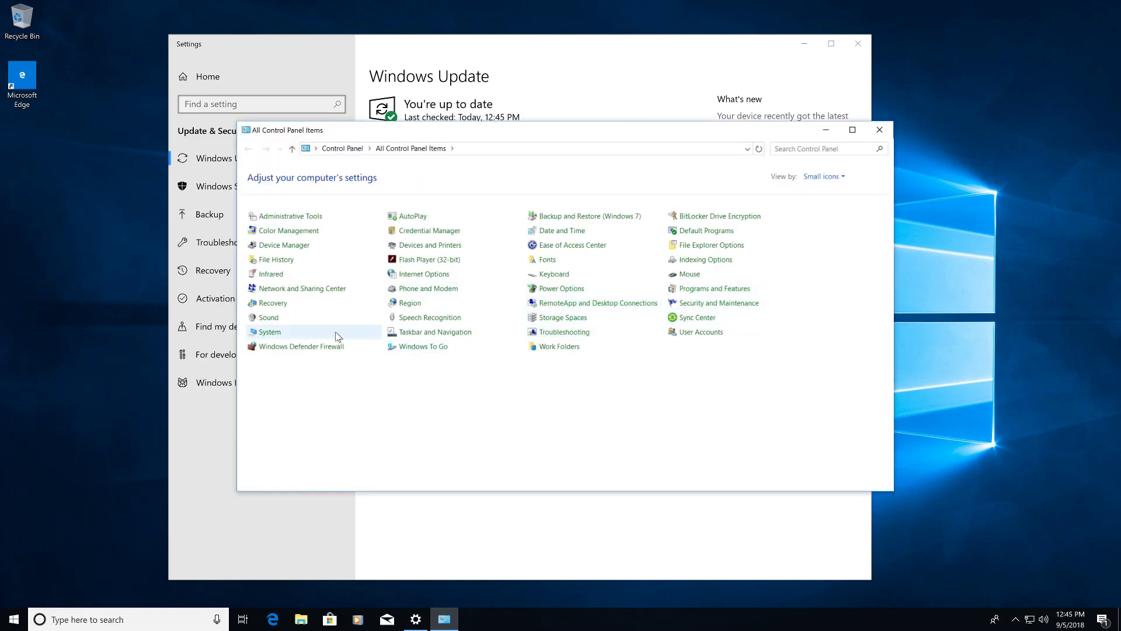
{"action": "left_click", "coordinate": [275, 337]}
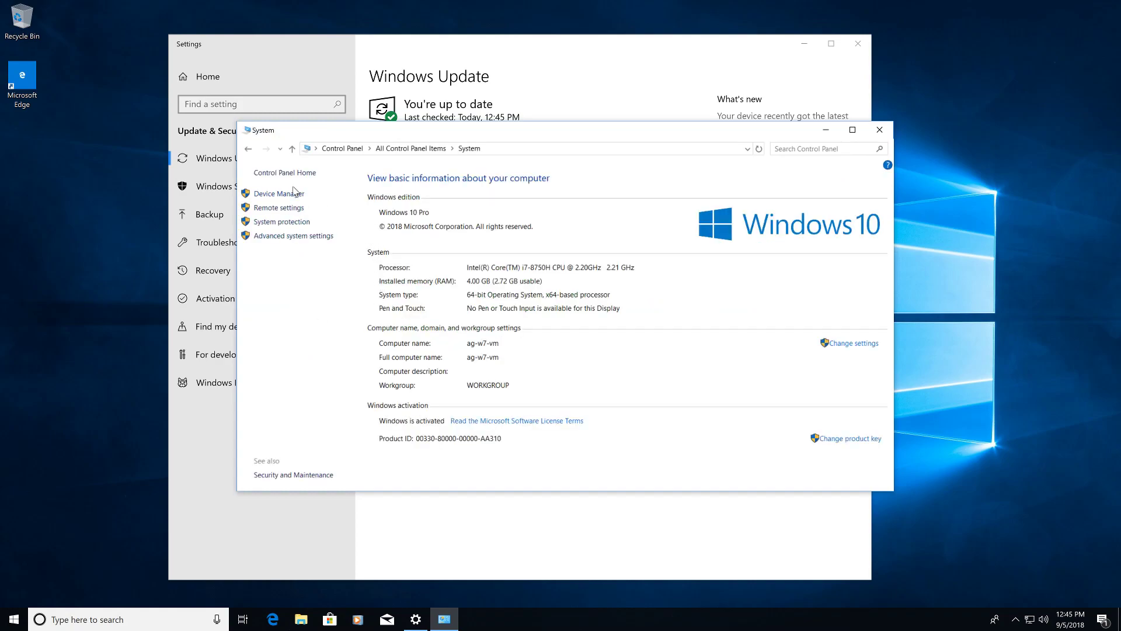
Make Device Manager taller, expand and collapse the floppy drive controllers category, and close Device Manager and the System window.
{"action": "left_click", "coordinate": [285, 198]}
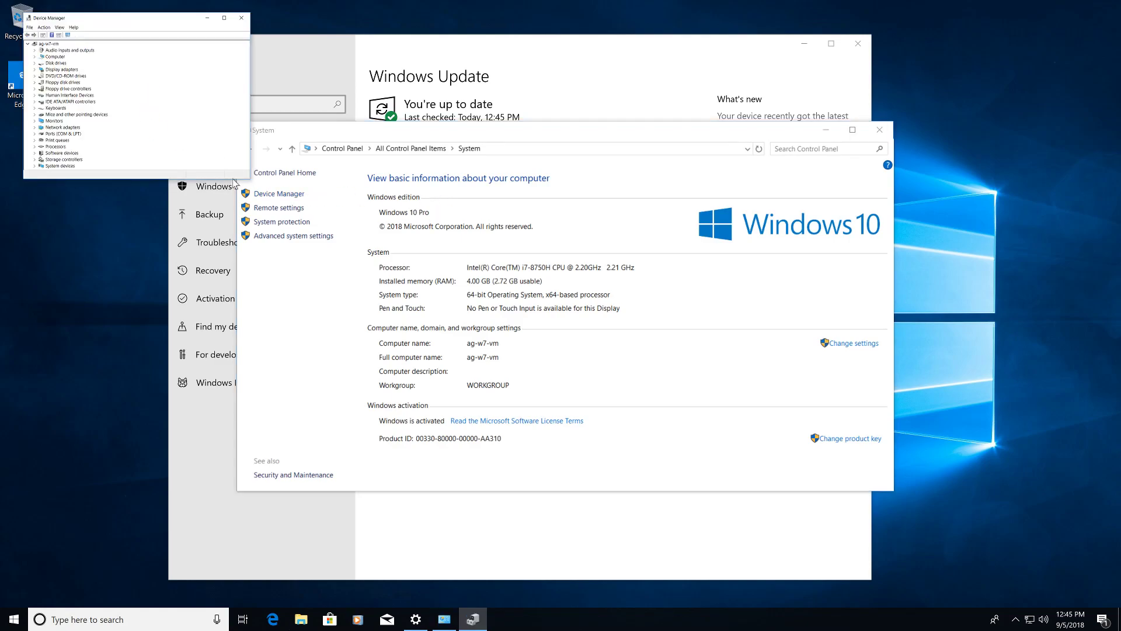
{"action": "left_click_drag", "start_coordinate": [235, 180], "coordinate": [235, 376]}
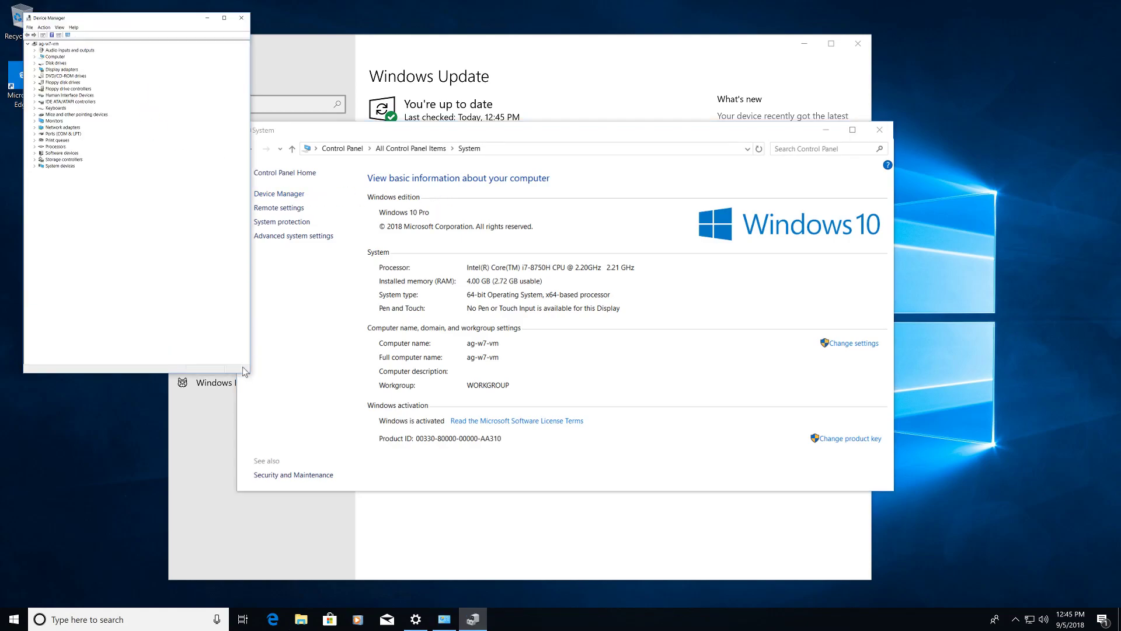
{"action": "left_click", "coordinate": [35, 89]}
{"action": "left_click", "coordinate": [35, 89]}
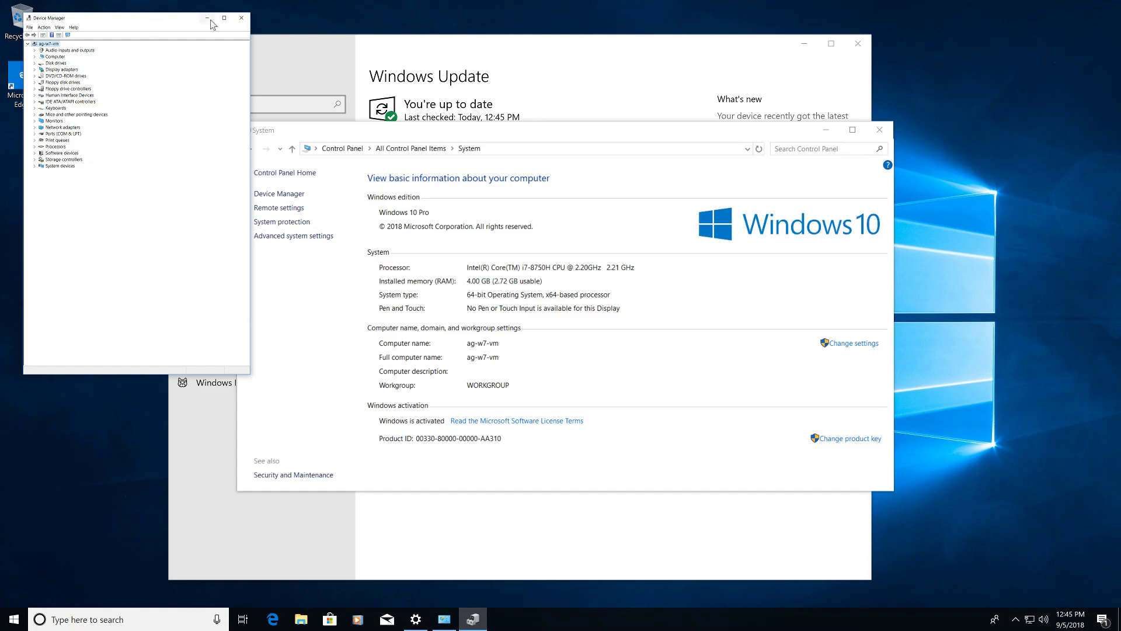
{"action": "left_click", "coordinate": [241, 17]}
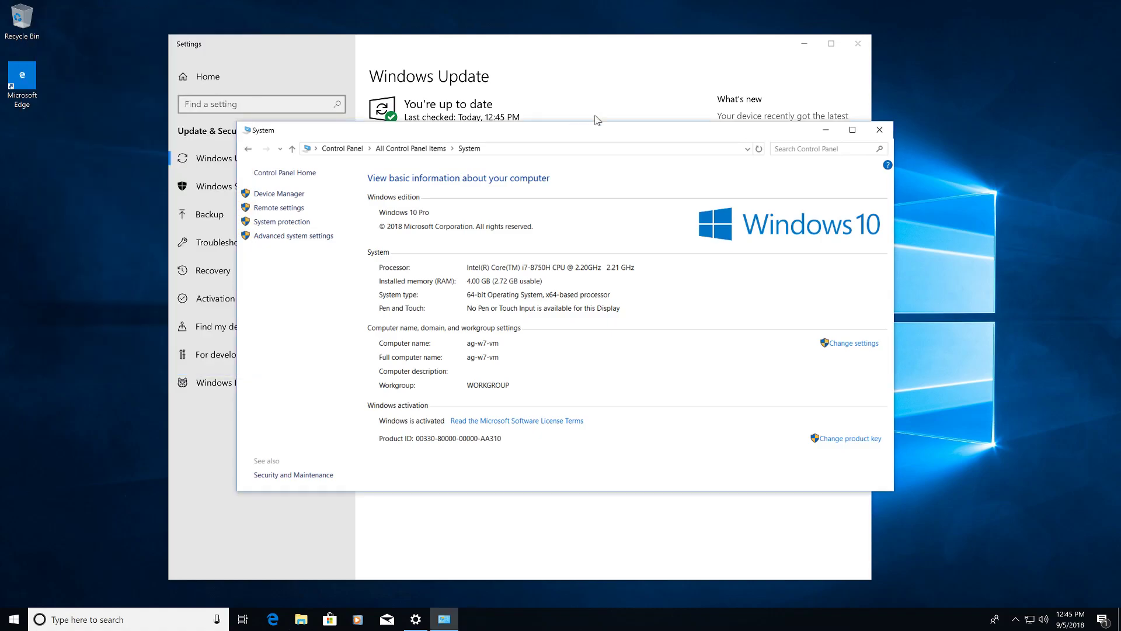
{"action": "left_click", "coordinate": [879, 129]}
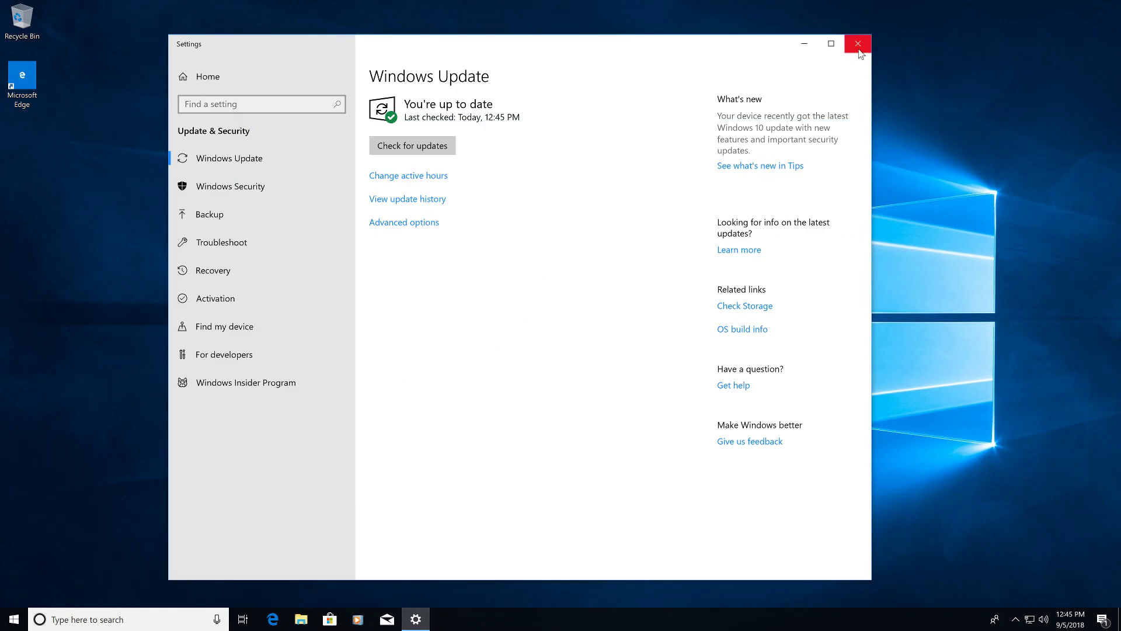
Start another check for updates, close Settings, and restart Windows.
{"action": "left_click", "coordinate": [445, 147]}
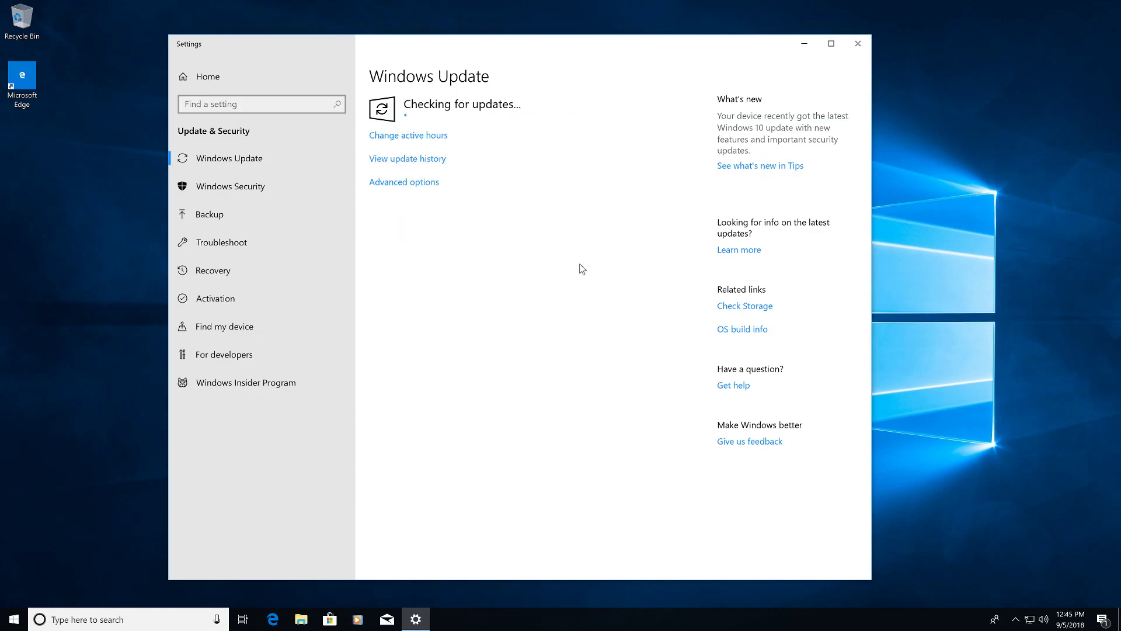
{"action": "left_click", "coordinate": [858, 43]}
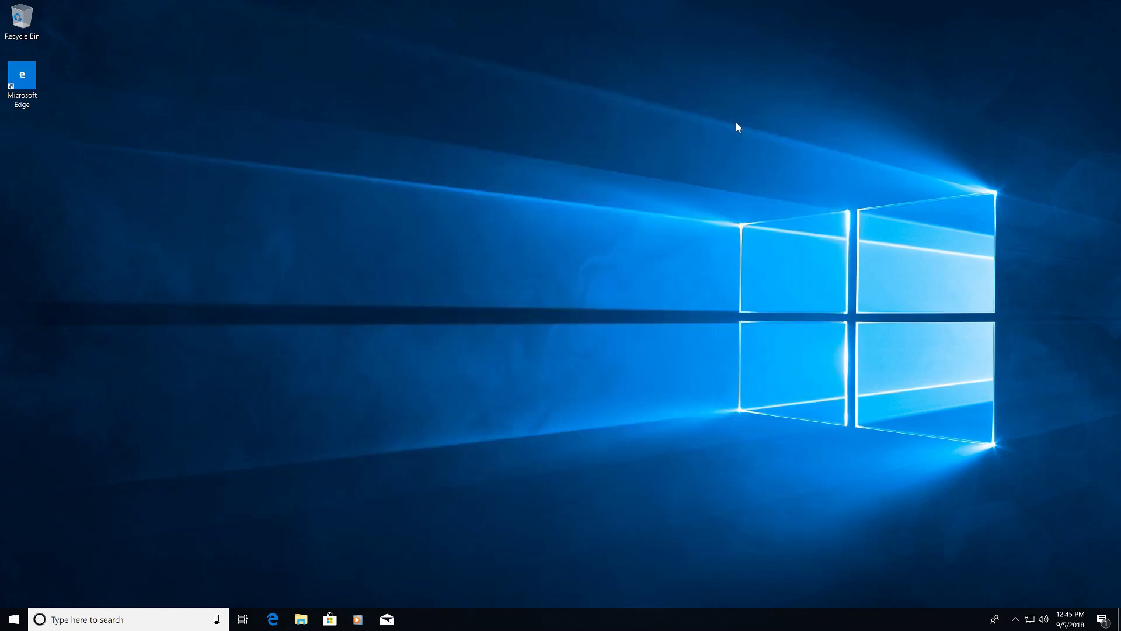
{"action": "left_click", "coordinate": [14, 619]}
{"action": "left_click", "coordinate": [16, 593]}
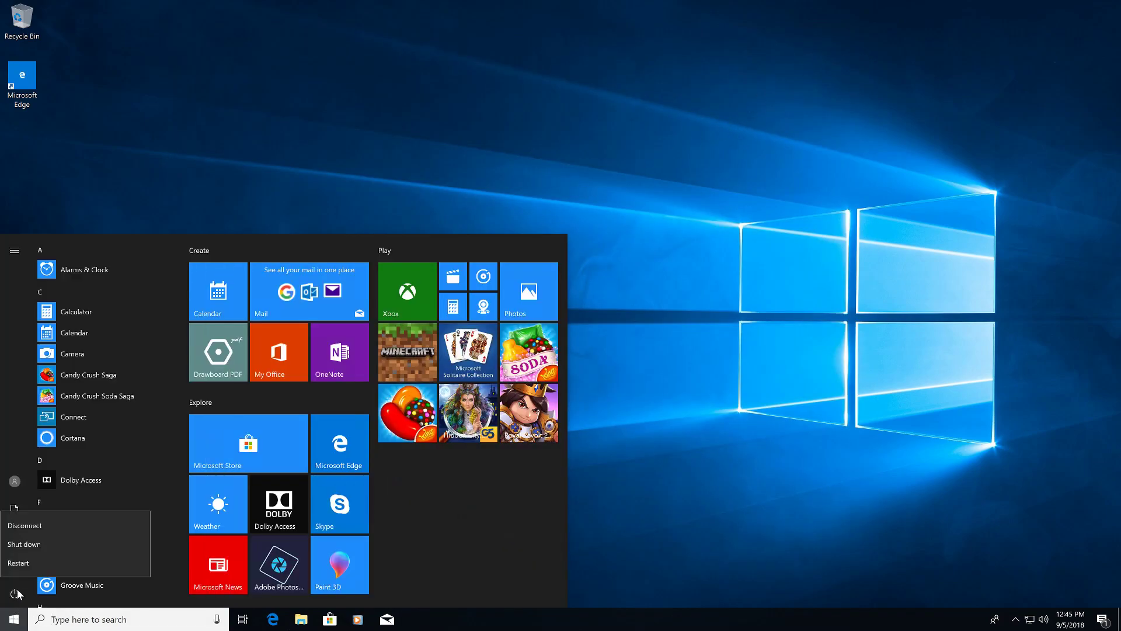
{"action": "left_click", "coordinate": [23, 566]}
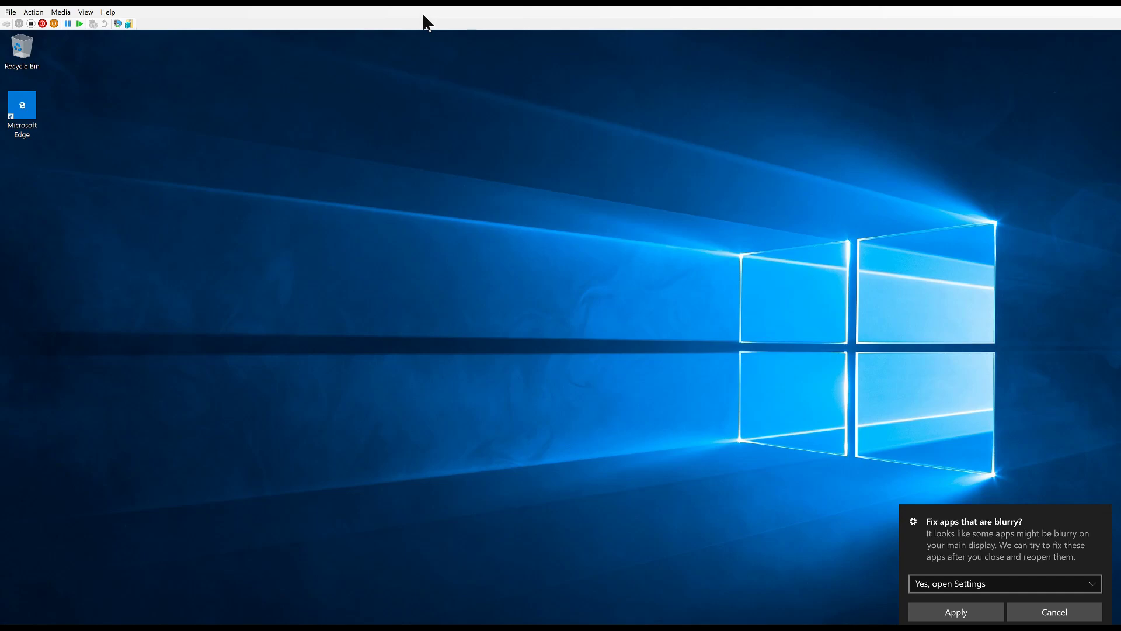
Return the virtual machine to full screen and dismiss the notification about fixing blurry apps.
{"action": "key", "text": "ctrl+alt+Break"}
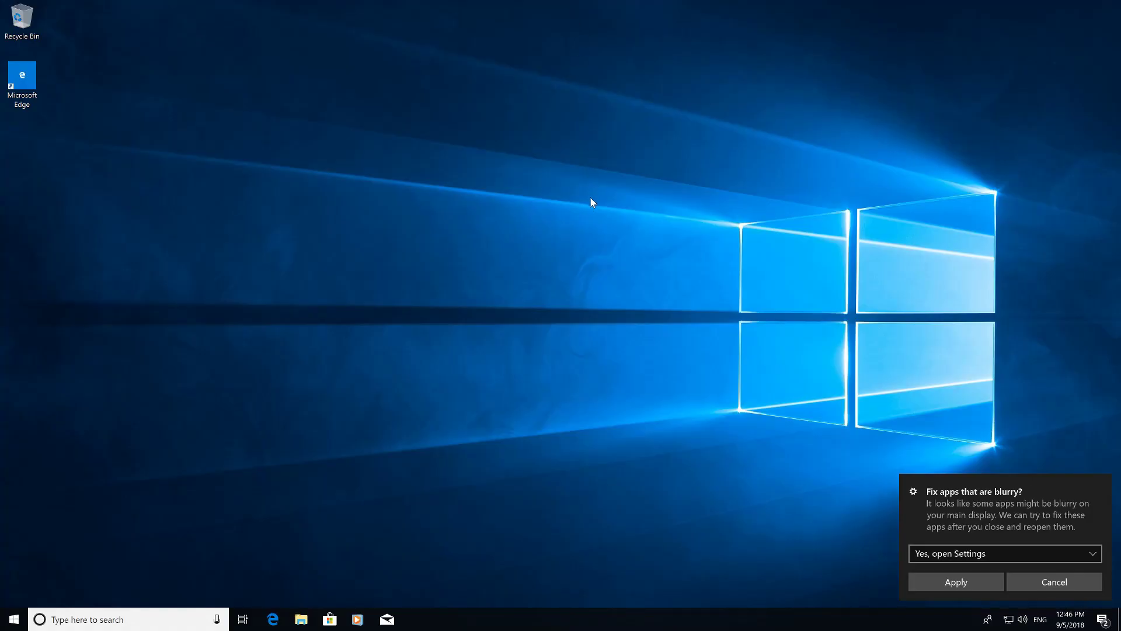
{"action": "left_click", "coordinate": [1052, 586]}
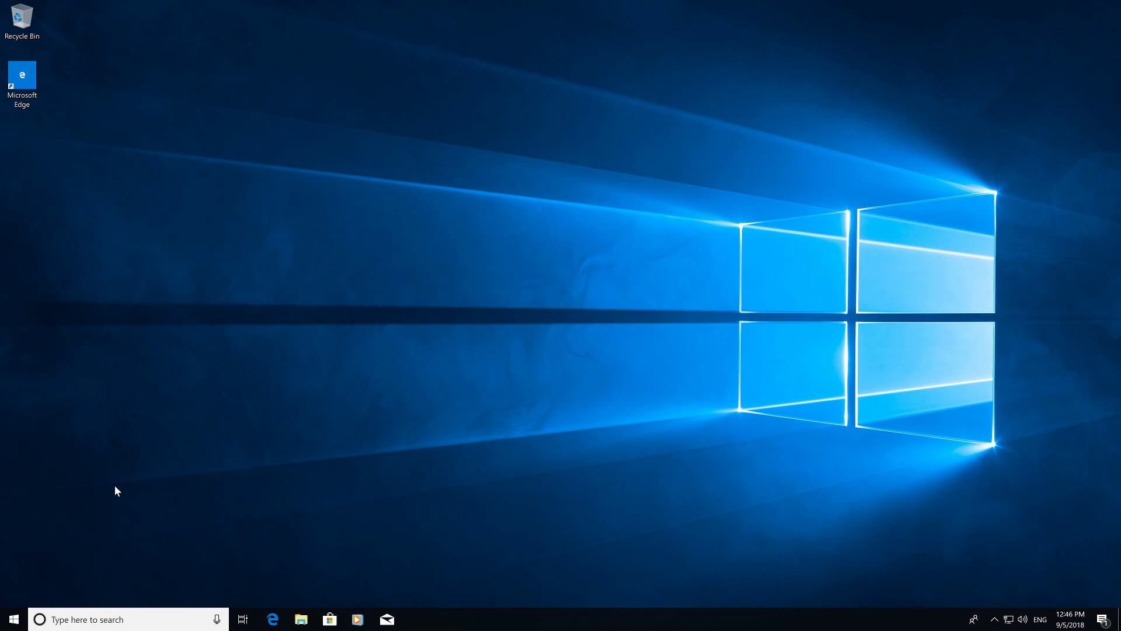
Browse to Local Disk (C:) through This PC in File Explorer and select the Windows.old folder.
{"action": "left_click", "coordinate": [14, 620]}
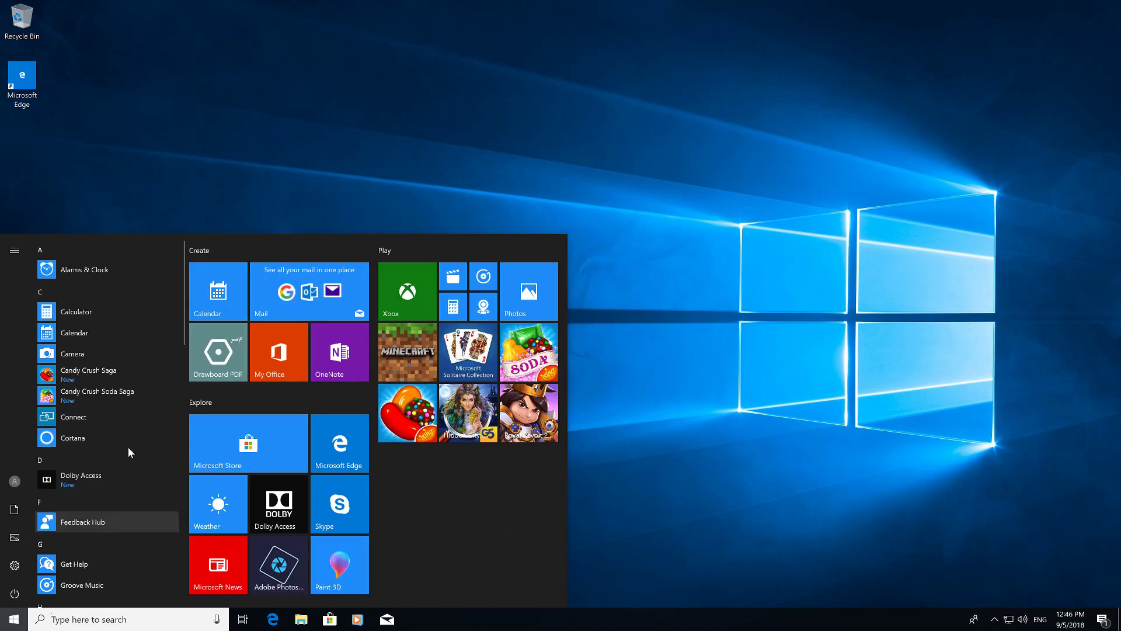
{"action": "left_click", "coordinate": [258, 160]}
{"action": "left_click", "coordinate": [302, 619]}
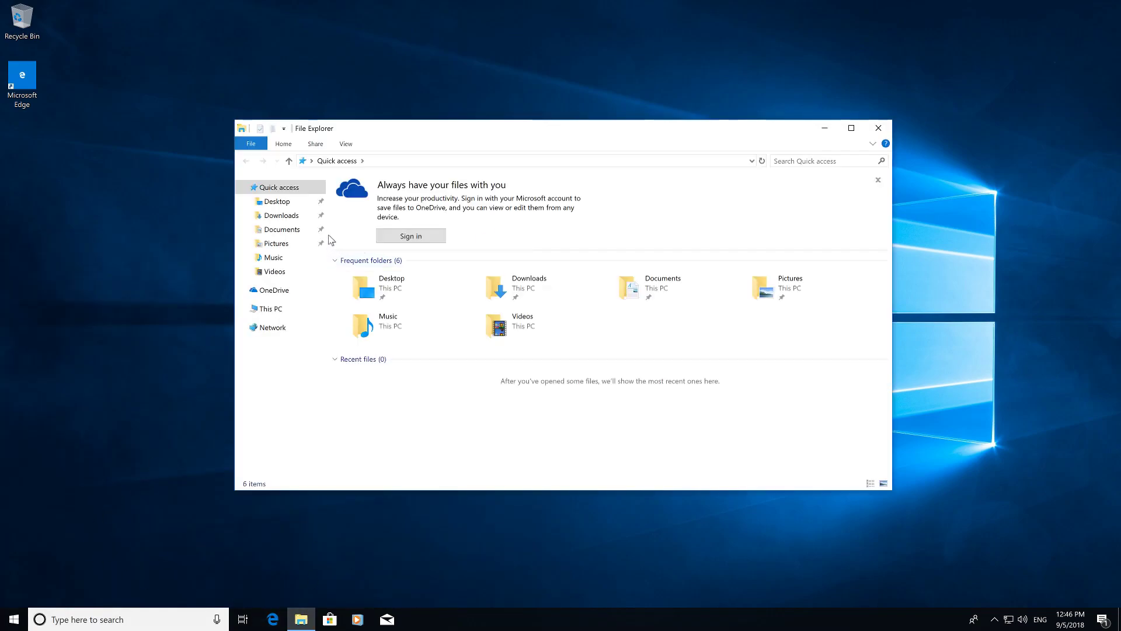
{"action": "left_click", "coordinate": [285, 292]}
{"action": "left_click", "coordinate": [287, 315]}
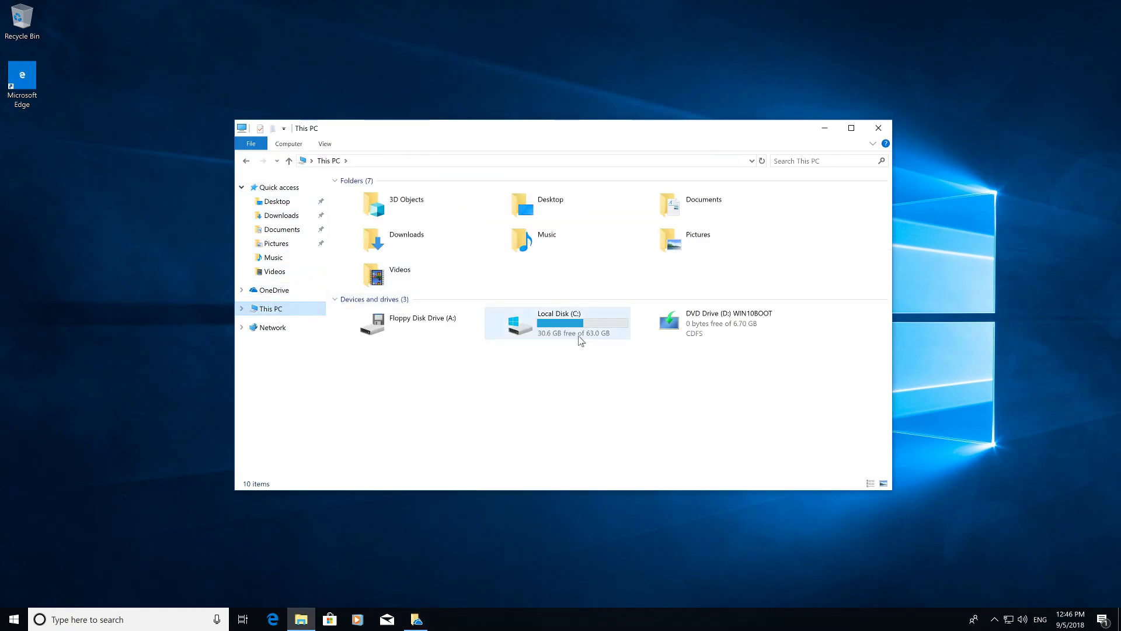
{"action": "left_click", "coordinate": [603, 333]}
{"action": "double_click", "coordinate": [604, 333]}
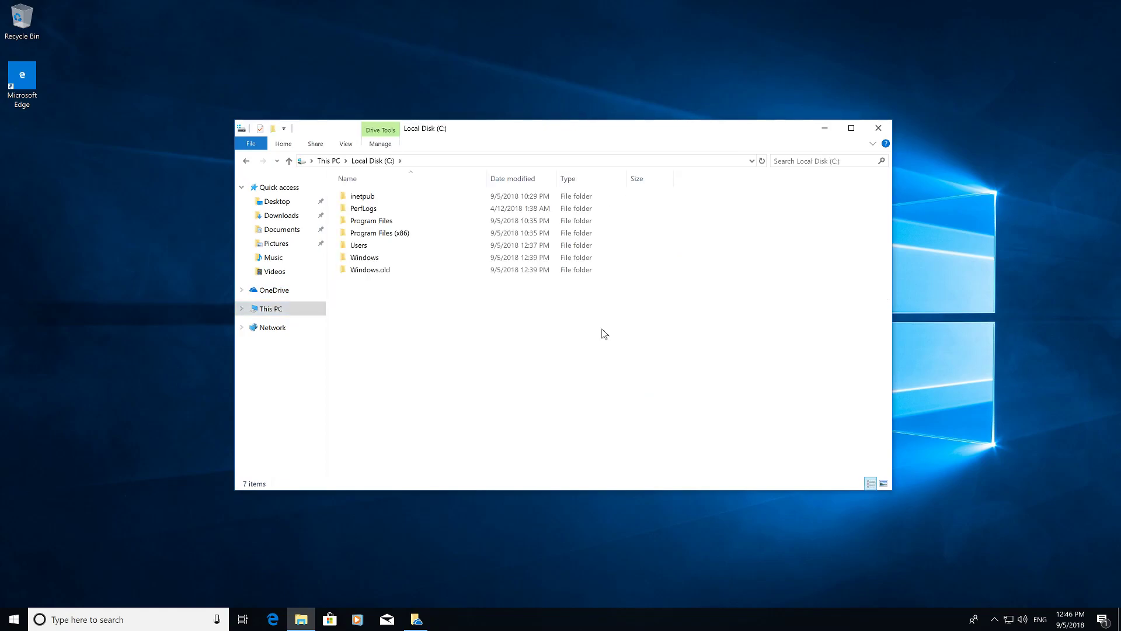
{"action": "left_click", "coordinate": [397, 269]}
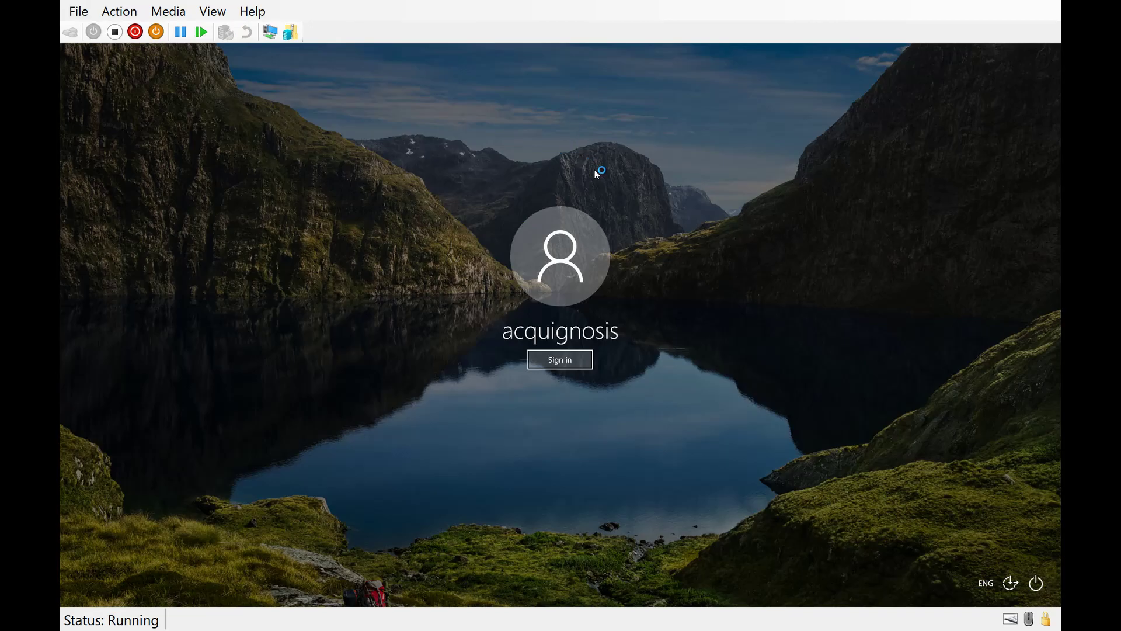
Sign back in to Windows, dismiss the notification about fixing blurry apps, and close the Local Disk (C:) window.
{"action": "left_click", "coordinate": [577, 362]}
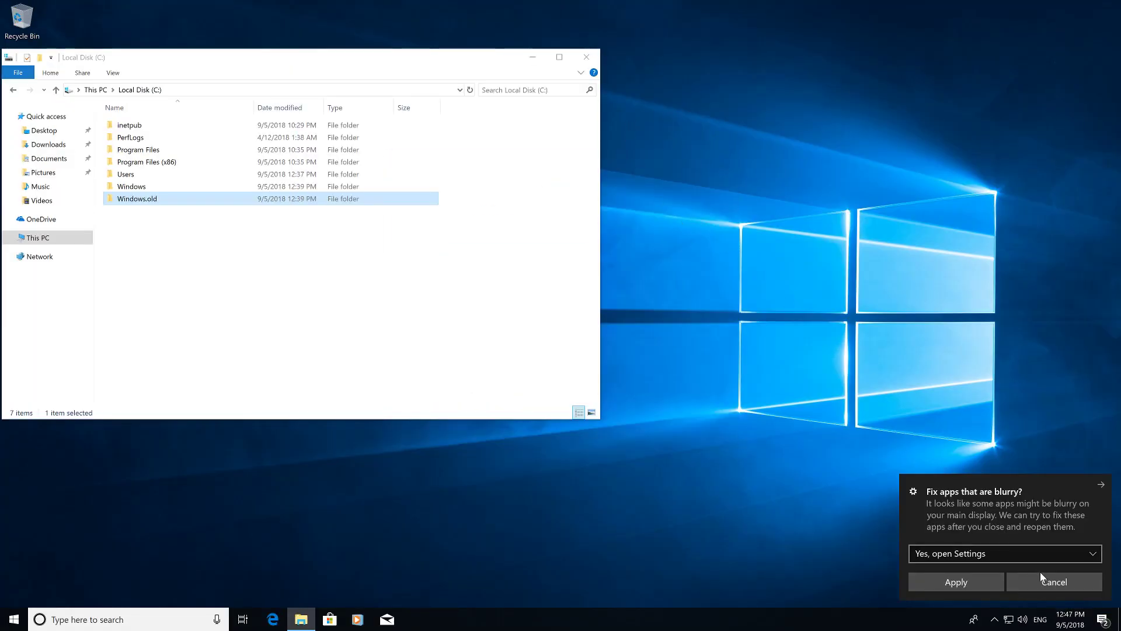
{"action": "left_click", "coordinate": [1053, 577]}
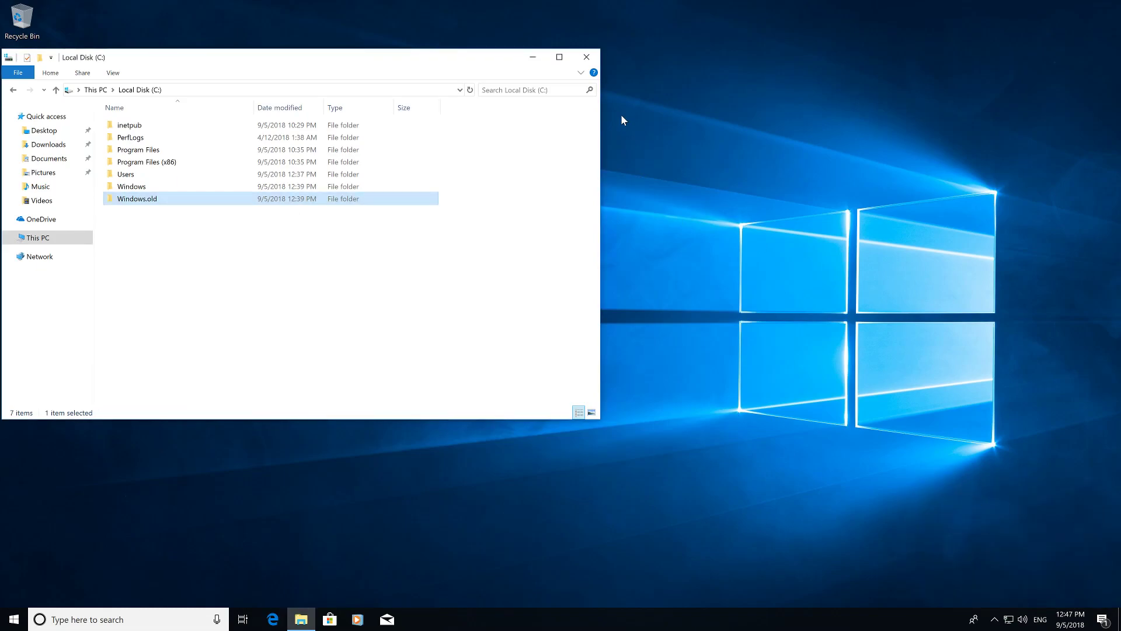
{"action": "left_click", "coordinate": [594, 58]}
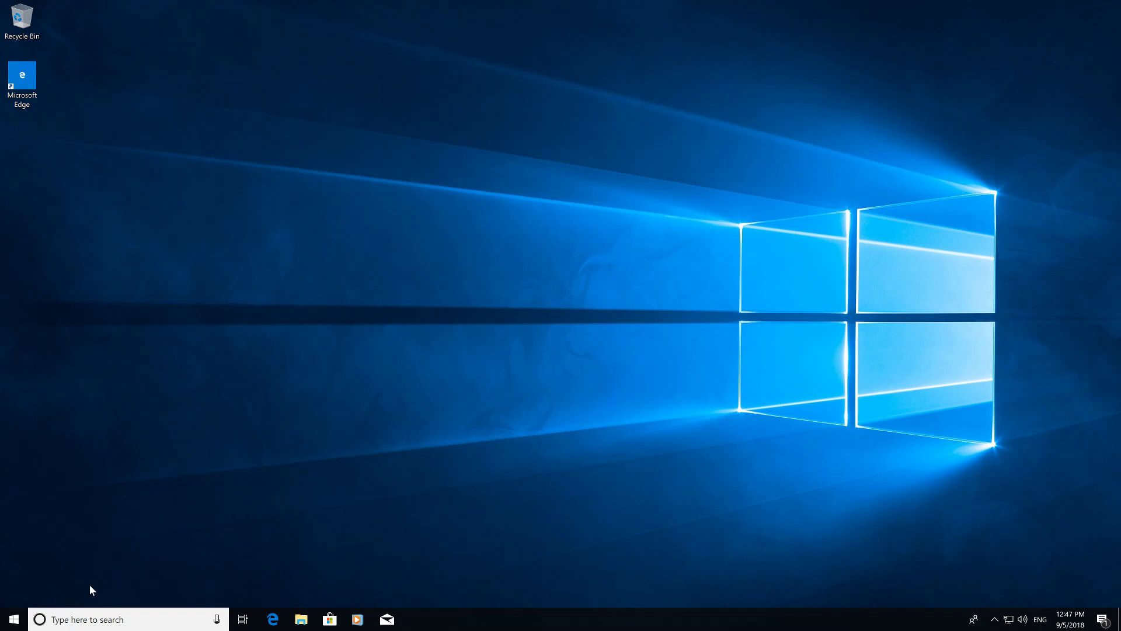
Search for "disk cleanup" and open Disk Cleanup for the C: drive.
{"action": "left_click", "coordinate": [14, 619]}
{"action": "type", "text": "d"}
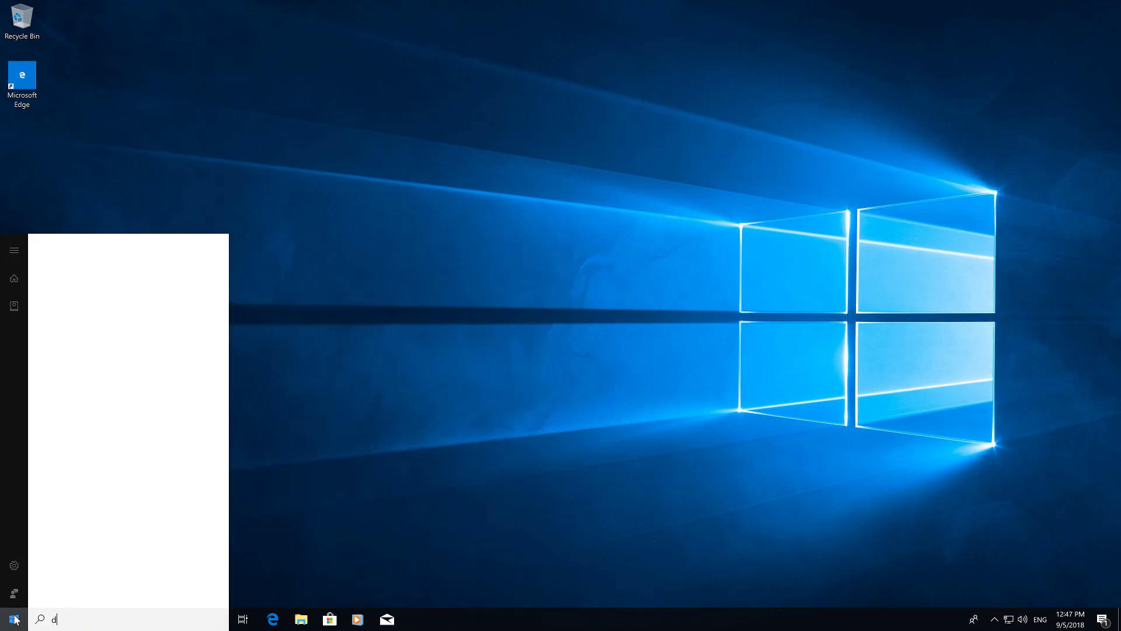
{"action": "type", "text": "isk cleanup"}
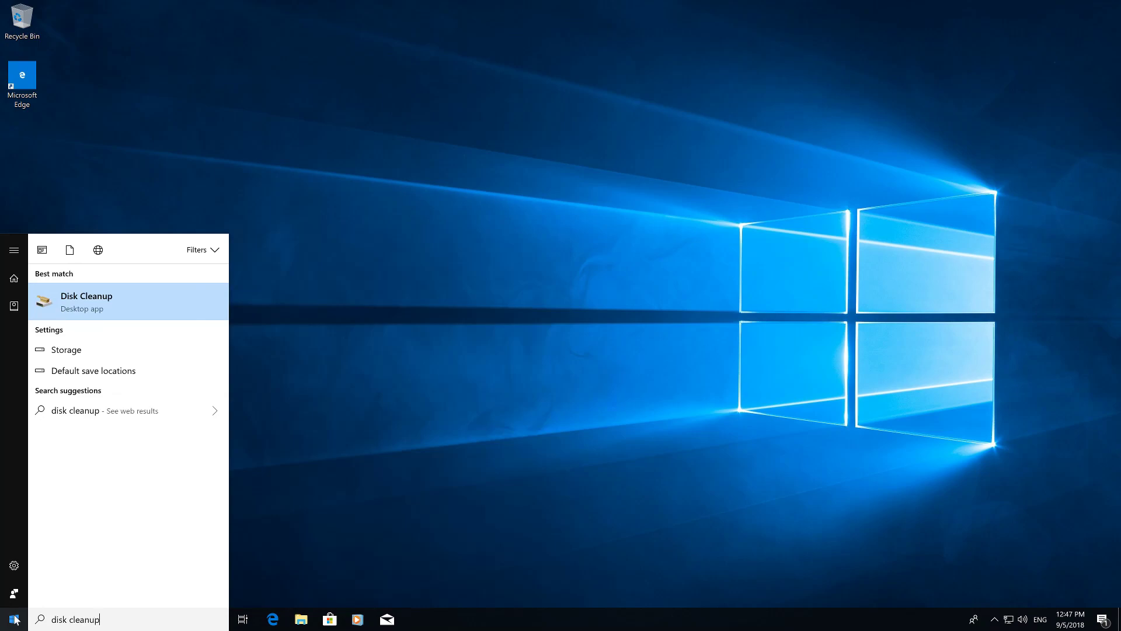
{"action": "left_click", "coordinate": [92, 306]}
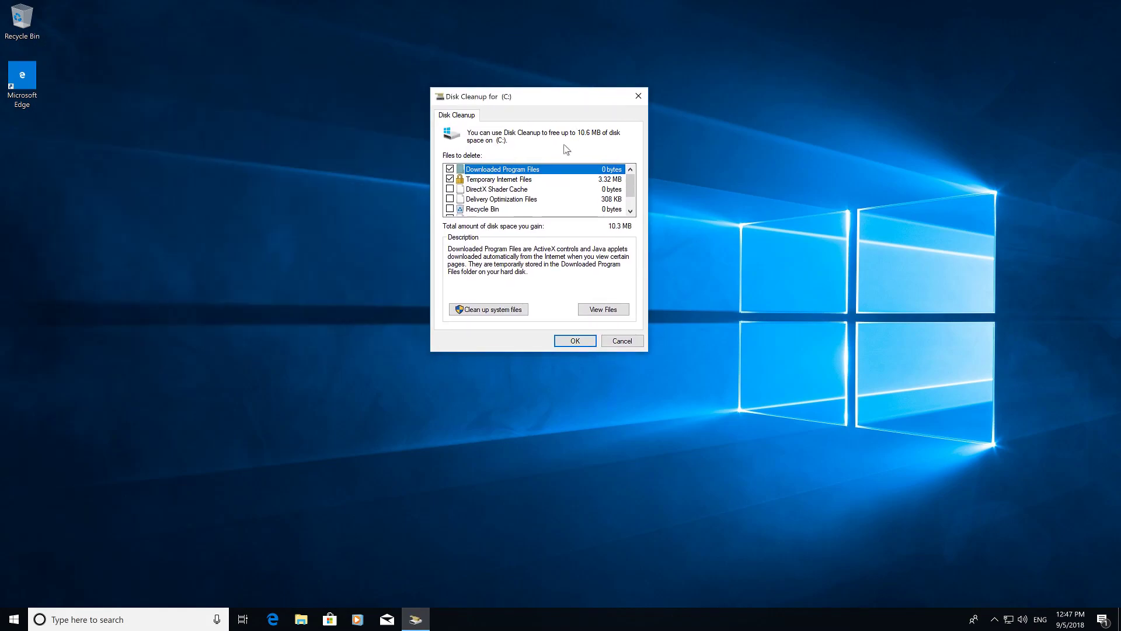
Include DirectX Shader Cache, start the scan for cleaning up system files, and move the scan progress window aside.
{"action": "left_click", "coordinate": [450, 190]}
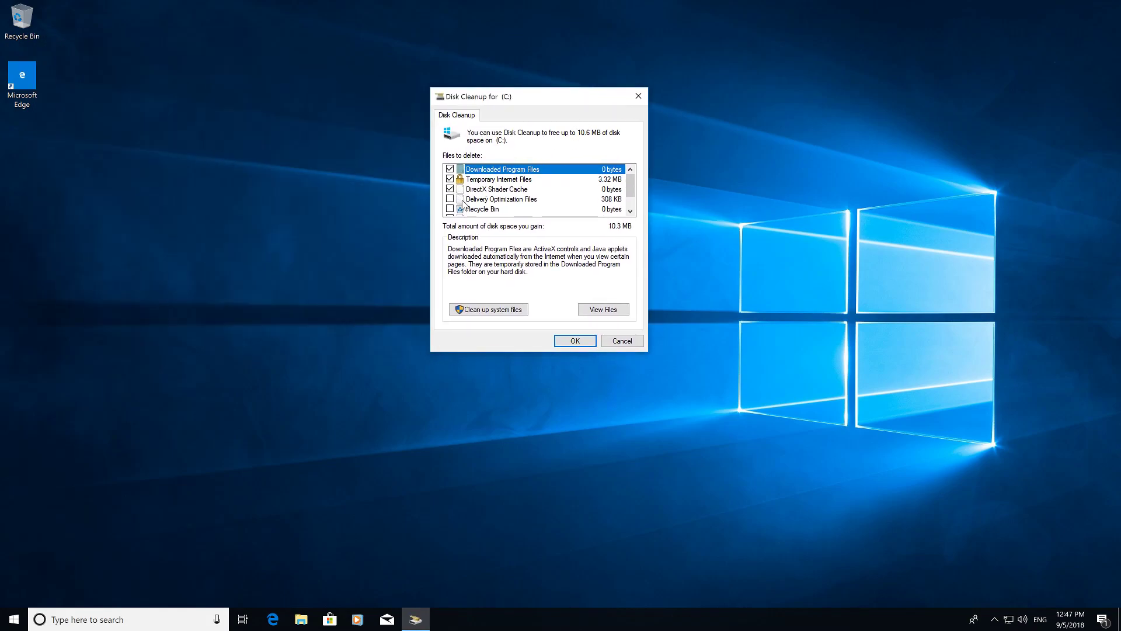
{"action": "left_click", "coordinate": [501, 310]}
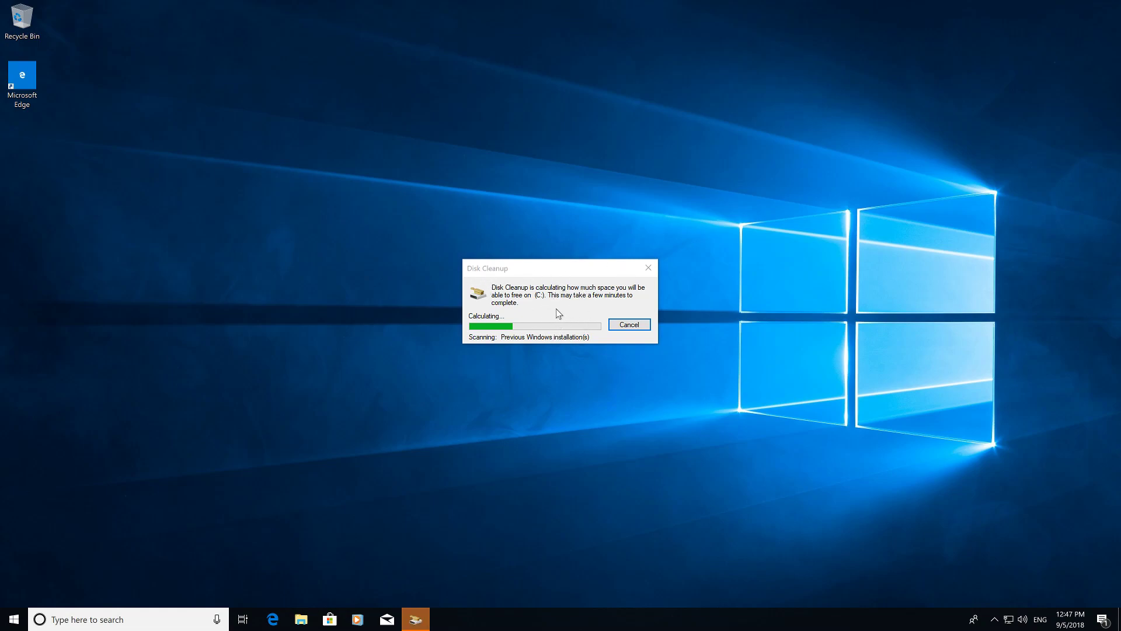
{"action": "left_click_drag", "start_coordinate": [543, 271], "coordinate": [492, 197]}
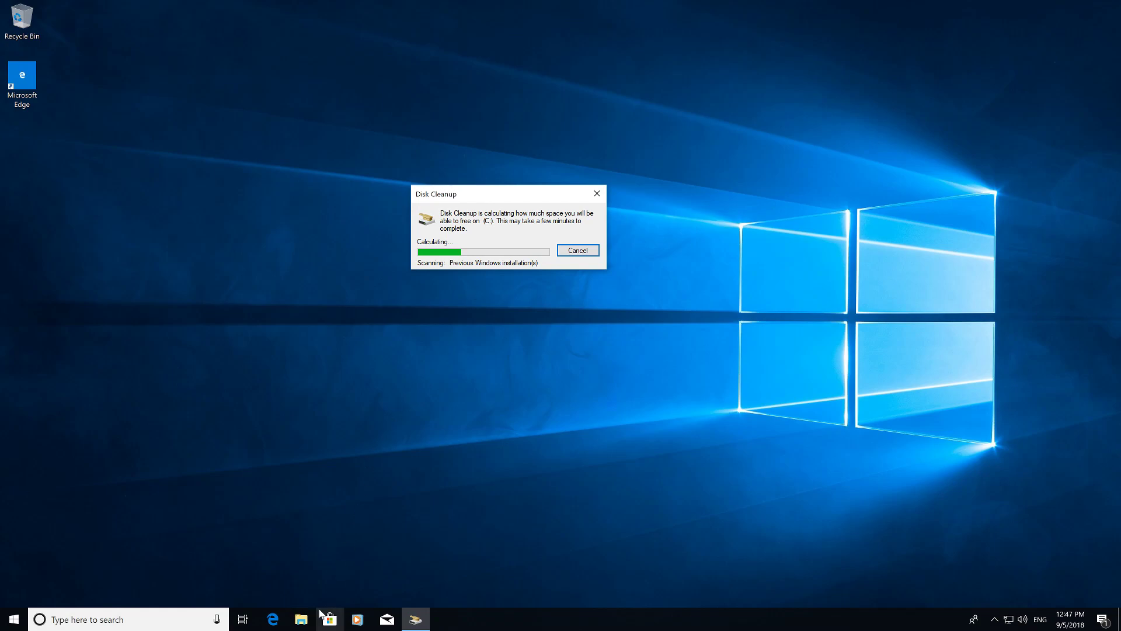
View the folders on Local Disk (C:) in File Explorer during the cleanup scan, close it, and reposition the scan progress window.
{"action": "left_click", "coordinate": [301, 619]}
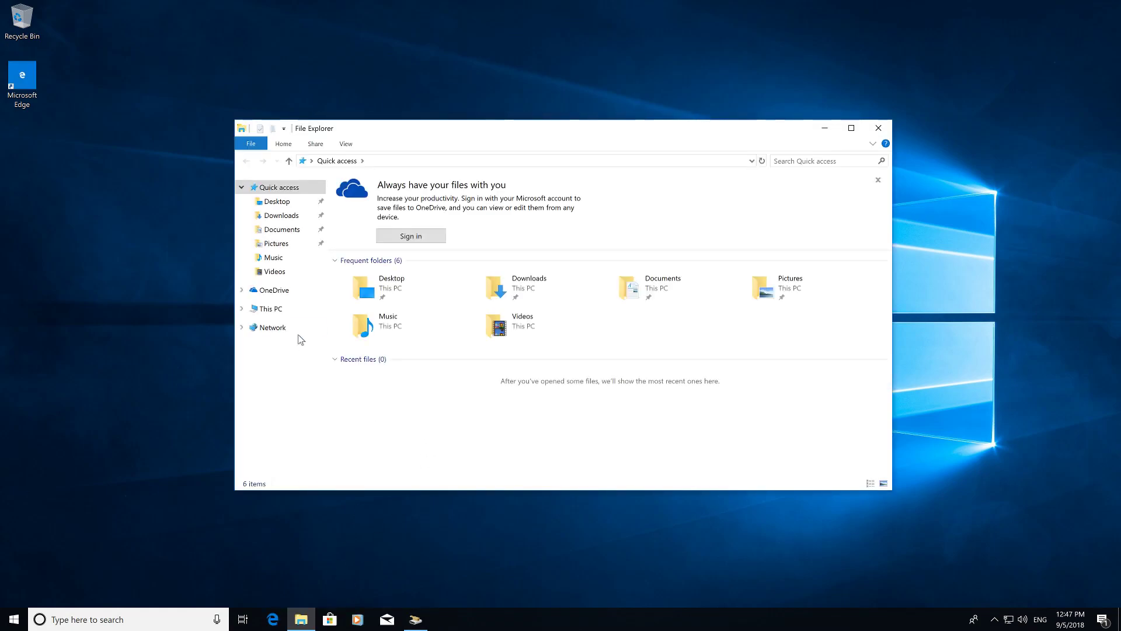
{"action": "left_click", "coordinate": [271, 309]}
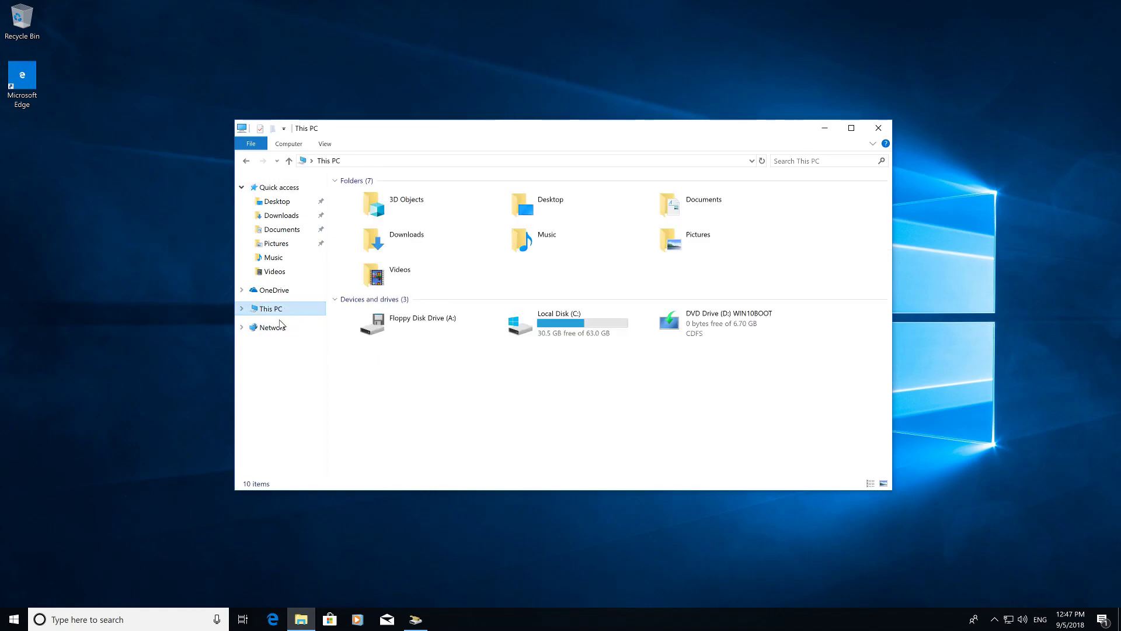
{"action": "double_click", "coordinate": [576, 318]}
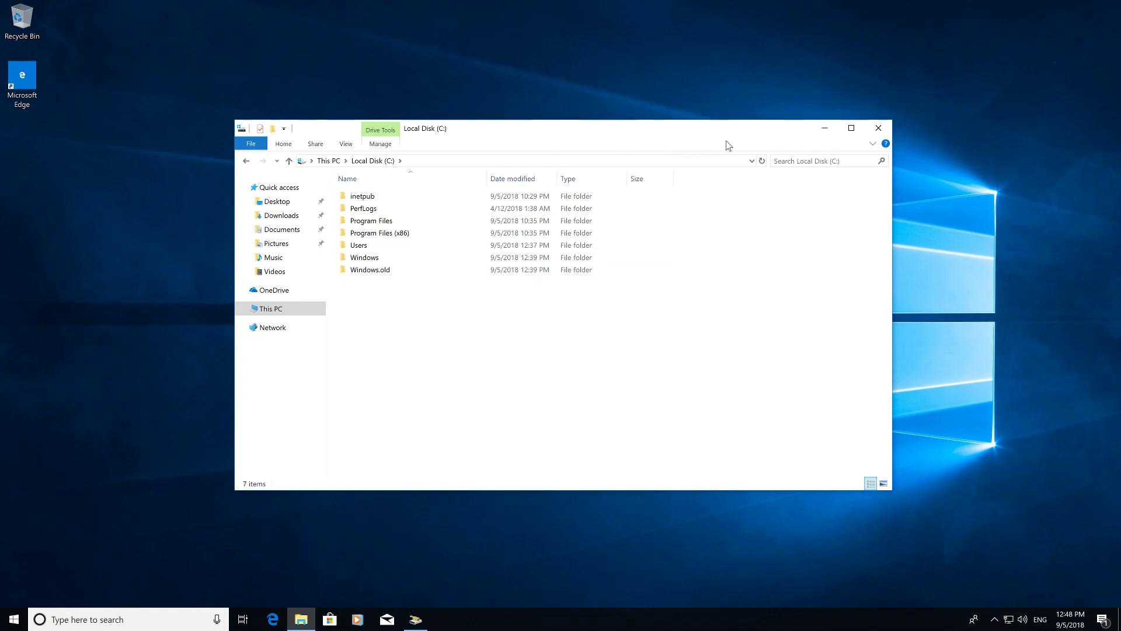
{"action": "left_click", "coordinate": [880, 128]}
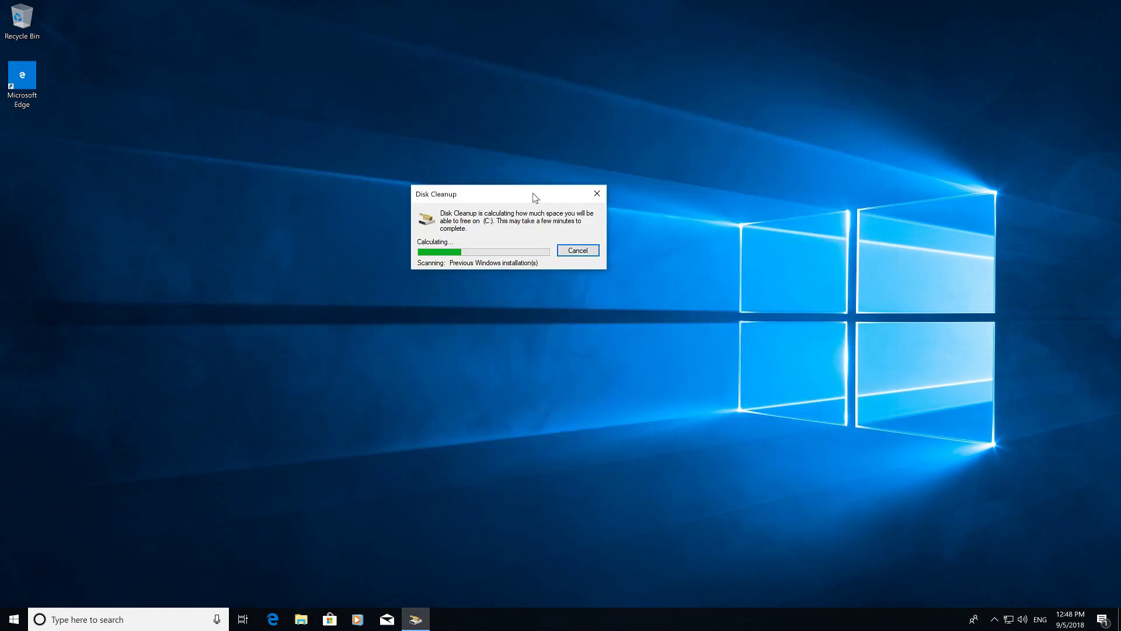
{"action": "left_click_drag", "start_coordinate": [533, 194], "coordinate": [572, 151]}
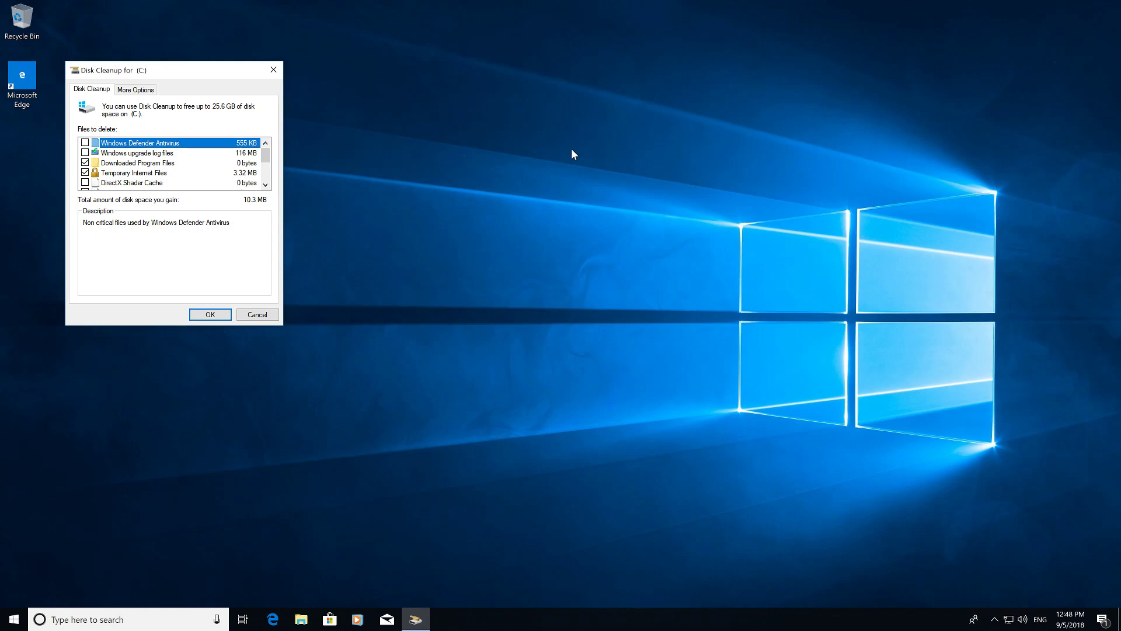
Mark Windows Defender Antivirus, Windows upgrade log files and DirectX Shader Cache for deletion.
{"action": "left_click", "coordinate": [85, 142]}
{"action": "left_click", "coordinate": [85, 153]}
{"action": "left_click", "coordinate": [122, 182]}
{"action": "left_click", "coordinate": [86, 182]}
Mark Previous Windows installation(s), Delivery Optimization Files, Recycle Bin and Temporary files for deletion, and review the whole list.
{"action": "left_click", "coordinate": [265, 185]}
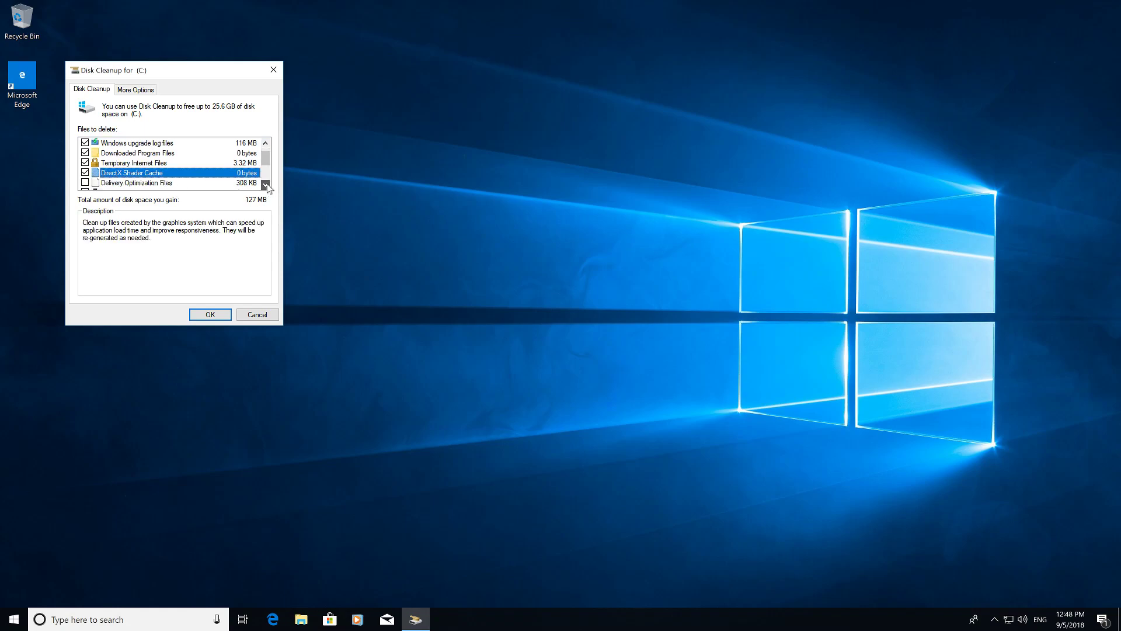
{"action": "left_click", "coordinate": [265, 184]}
{"action": "left_click", "coordinate": [265, 185]}
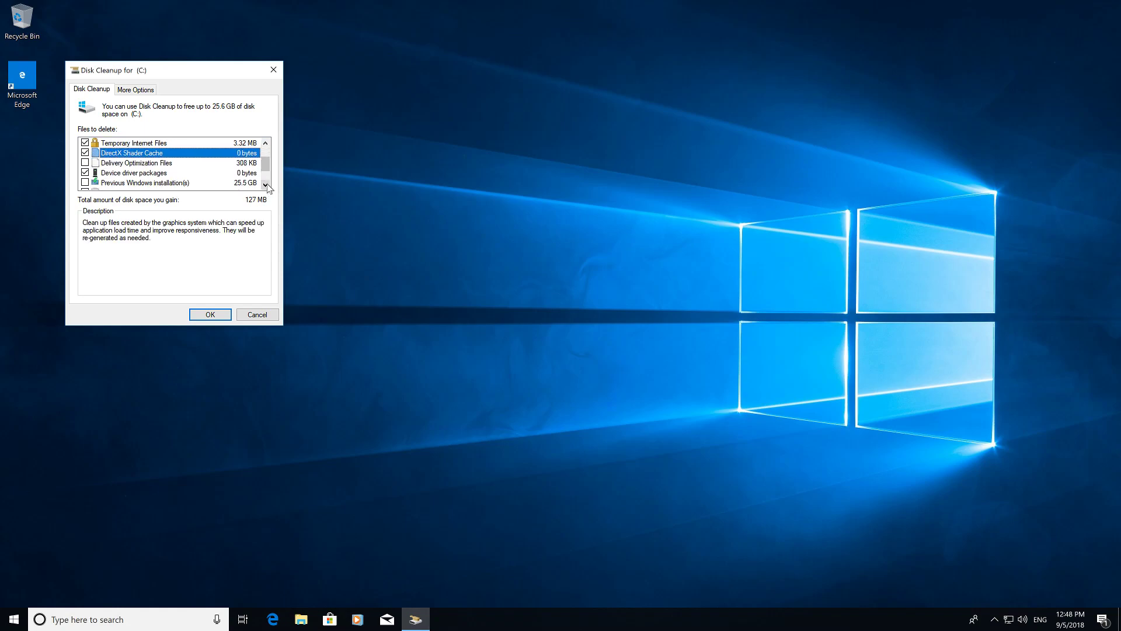
{"action": "left_click", "coordinate": [85, 182]}
{"action": "left_click", "coordinate": [85, 162]}
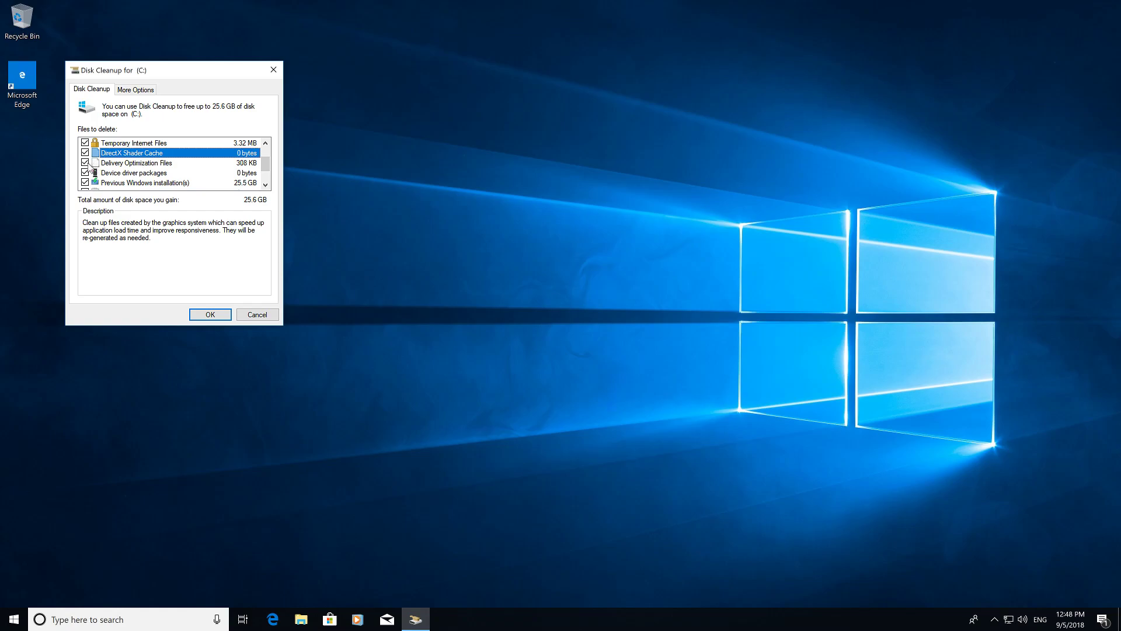
{"action": "left_click", "coordinate": [265, 185]}
{"action": "left_click", "coordinate": [265, 185]}
{"action": "left_click", "coordinate": [85, 172]}
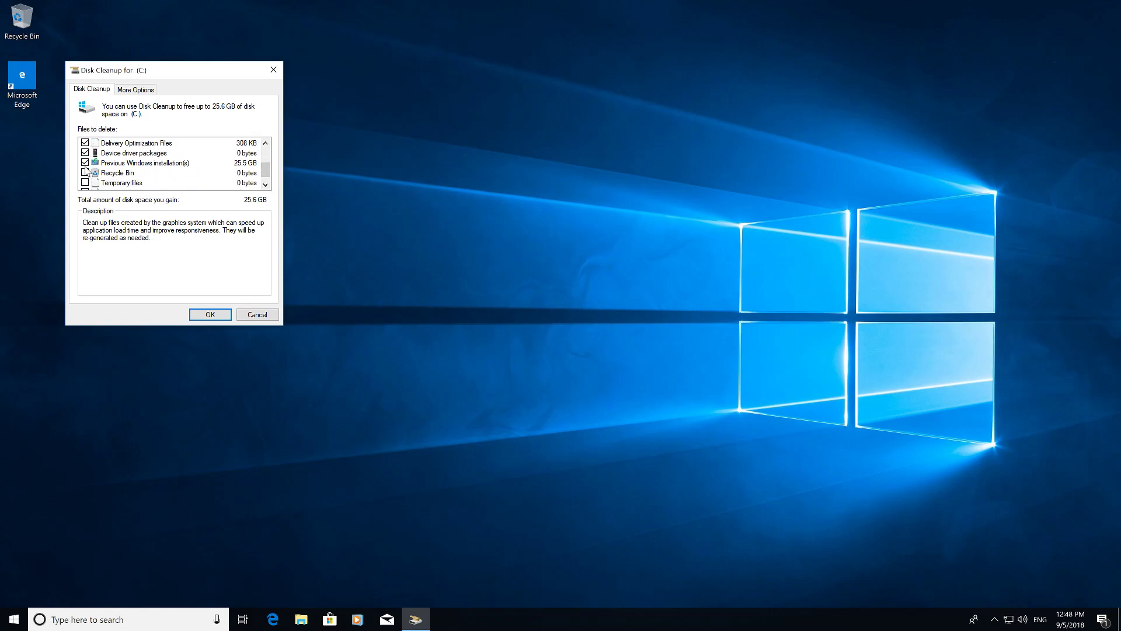
{"action": "left_click", "coordinate": [86, 183]}
{"action": "left_click", "coordinate": [265, 185]}
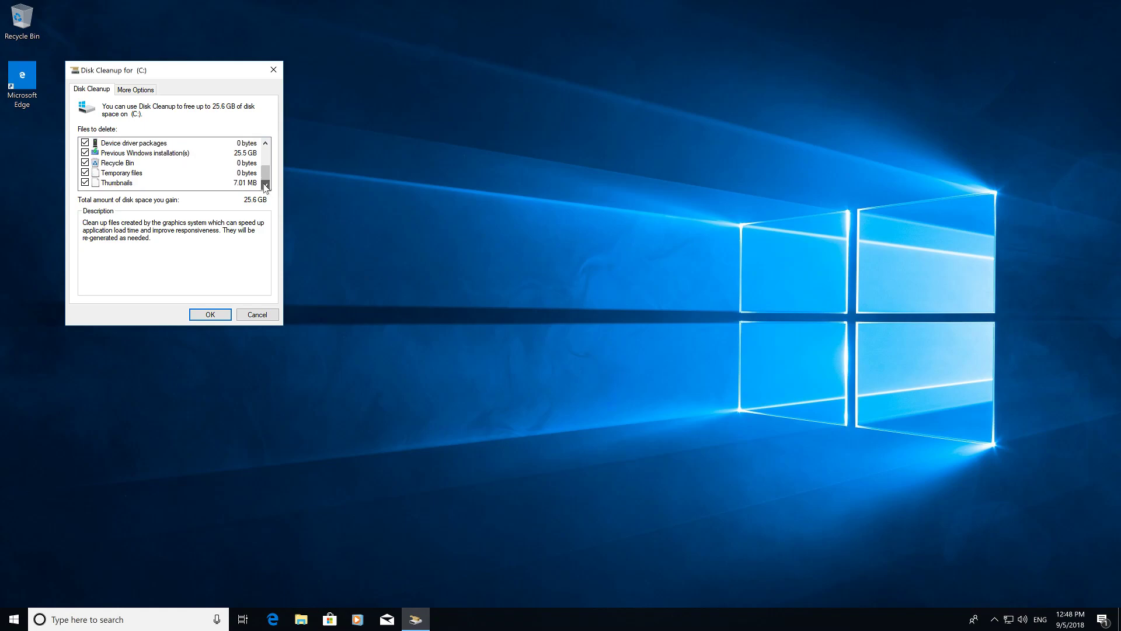
{"action": "left_click_drag", "start_coordinate": [266, 174], "coordinate": [265, 141]}
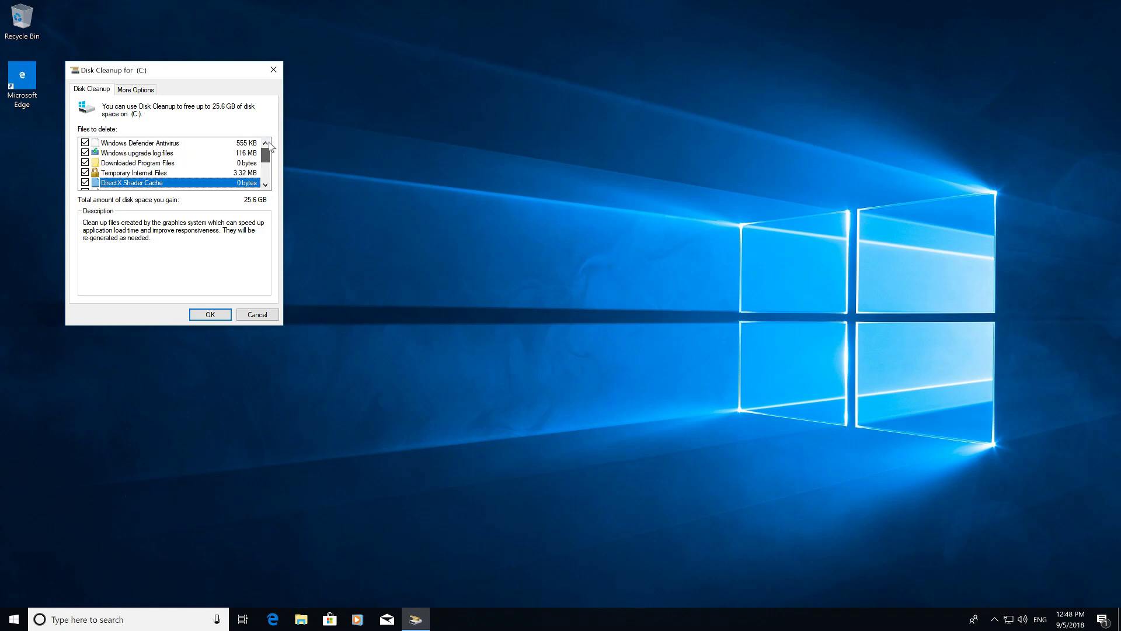
Permanently delete the marked files, agree to remove the previous Windows installations, and move the cleanup progress window aside.
{"action": "left_click", "coordinate": [211, 314]}
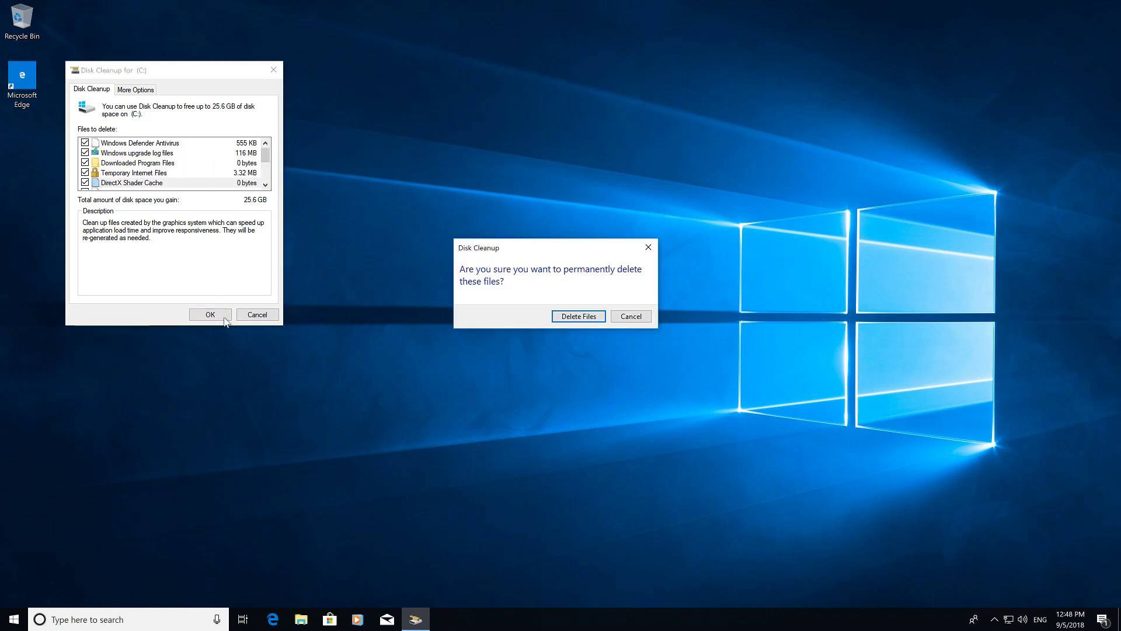
{"action": "left_click", "coordinate": [578, 317]}
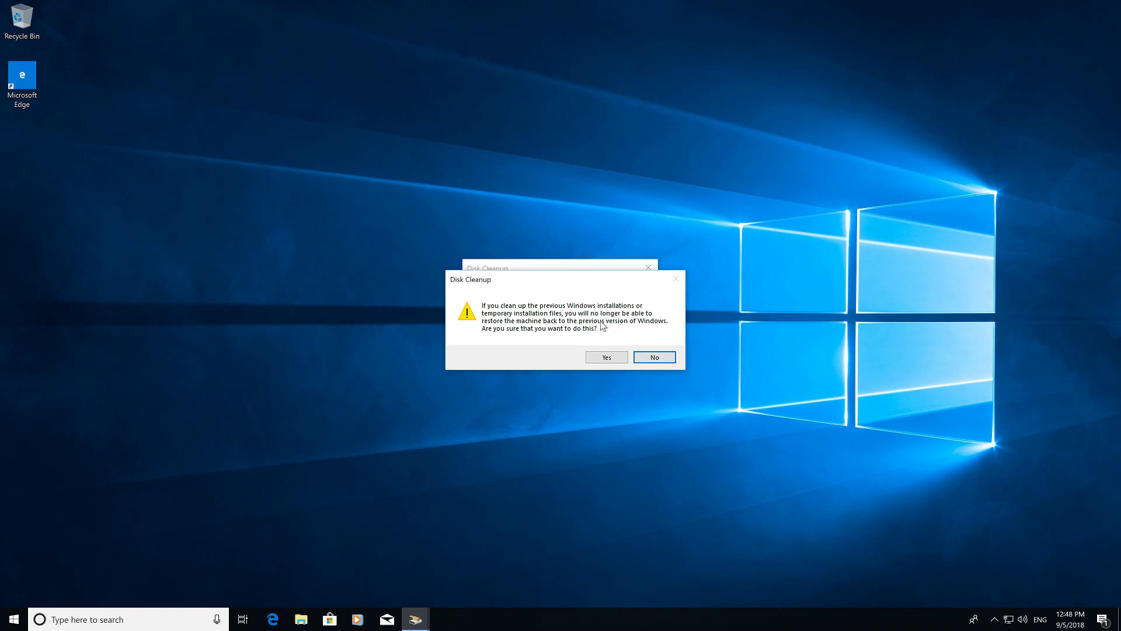
{"action": "left_click", "coordinate": [601, 360]}
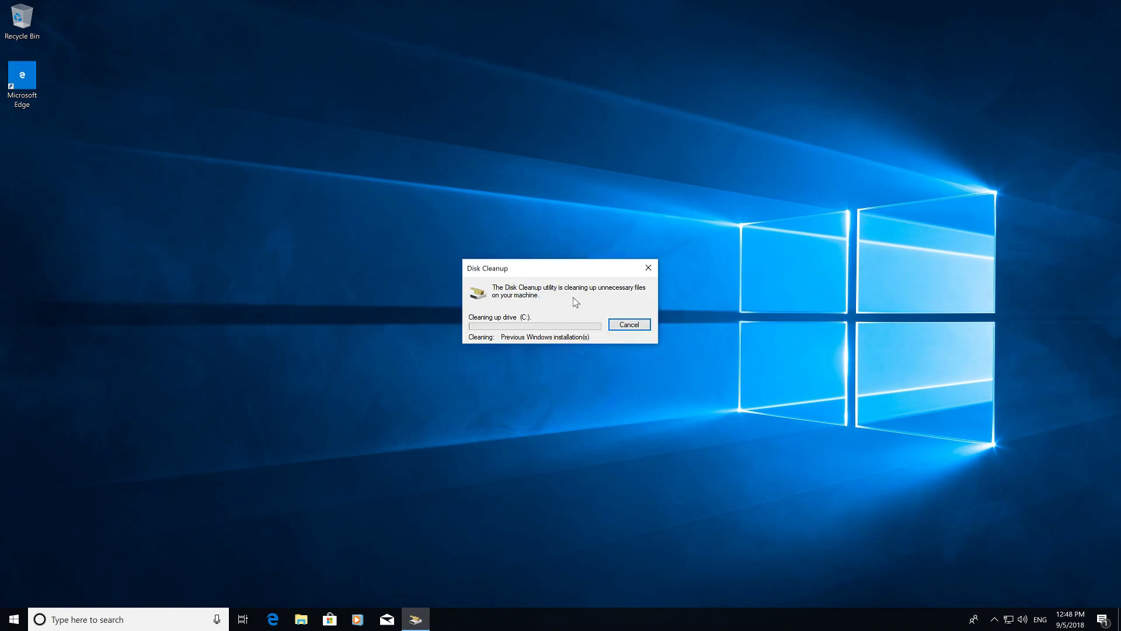
{"action": "left_click_drag", "start_coordinate": [579, 271], "coordinate": [508, 152]}
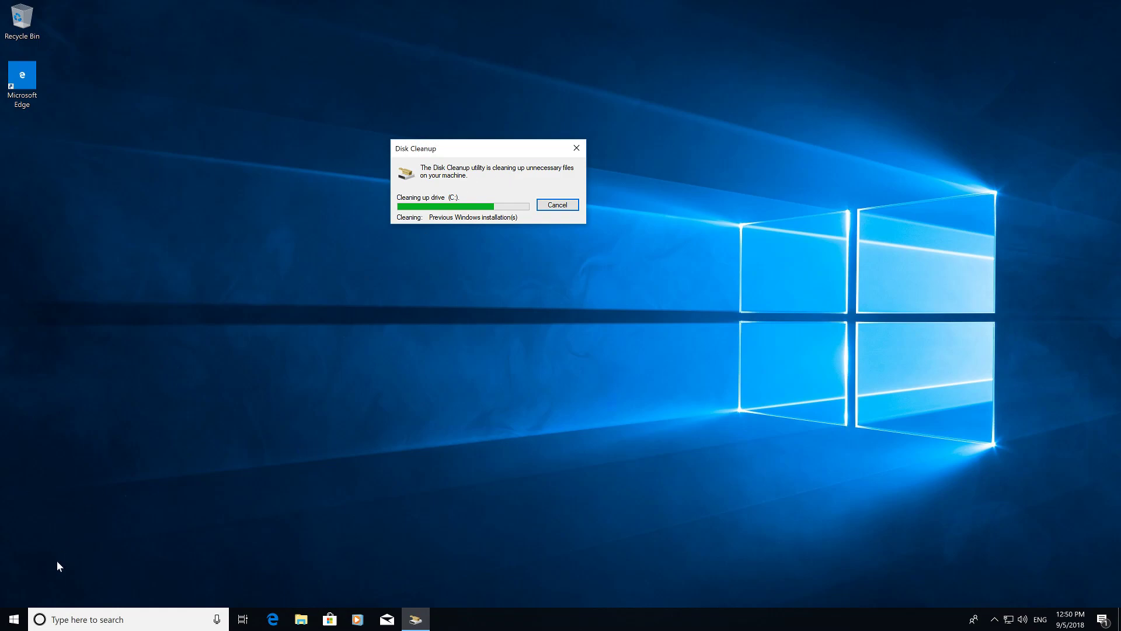
Search for "control", check the Windows edition and activation on Control Panel's System page, and close the window.
{"action": "left_click", "coordinate": [16, 621]}
{"action": "type", "text": "c"}
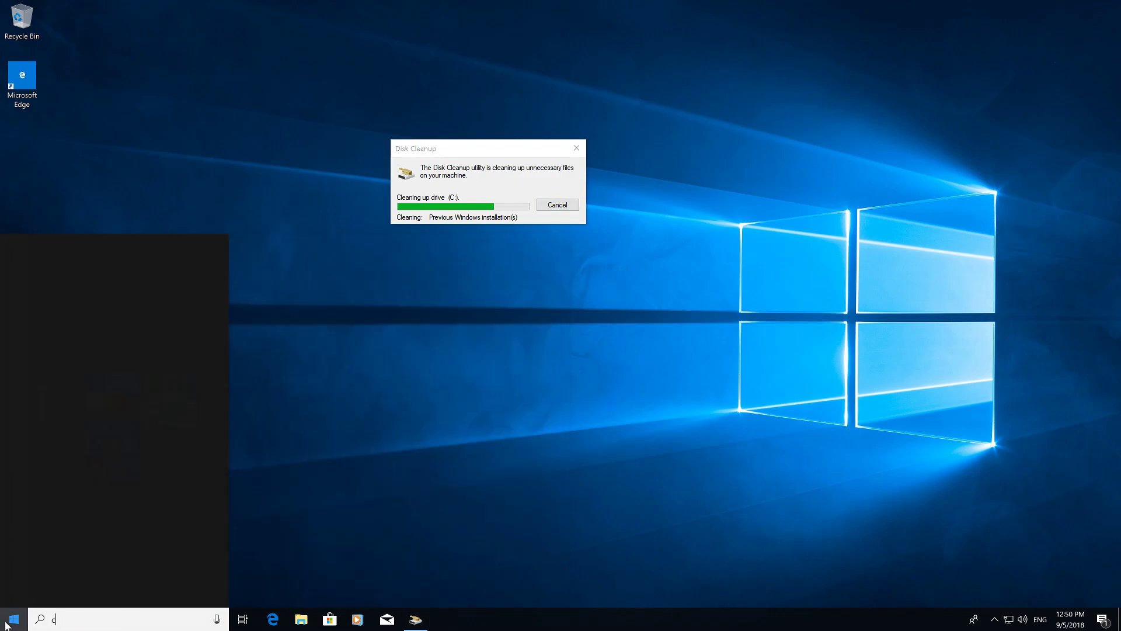
{"action": "type", "text": "ontrol"}
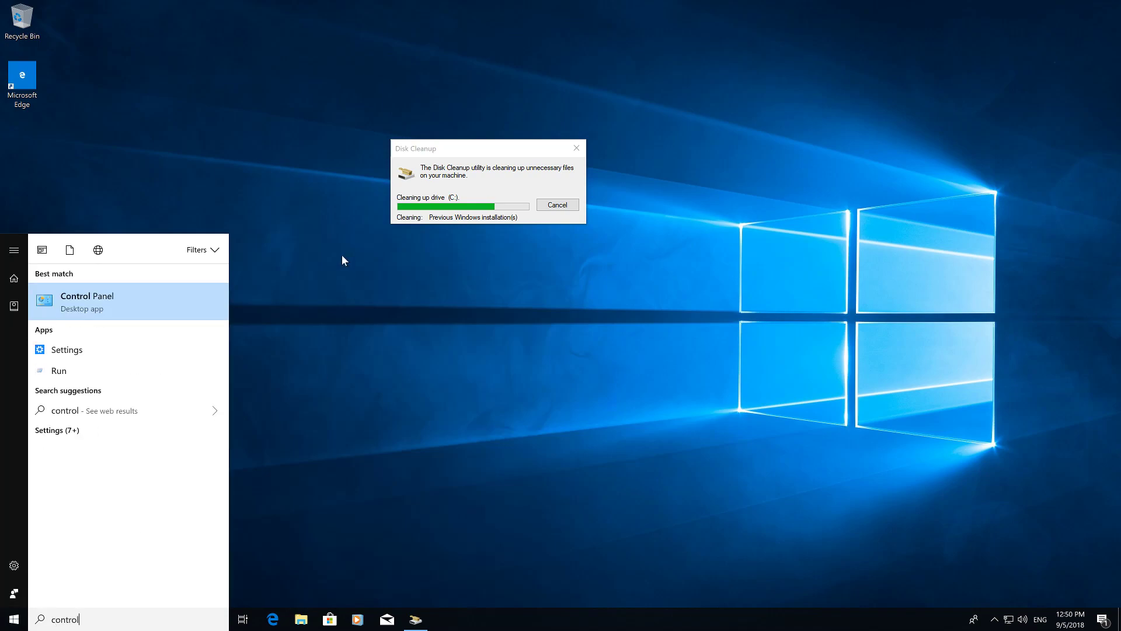
{"action": "left_click", "coordinate": [123, 314]}
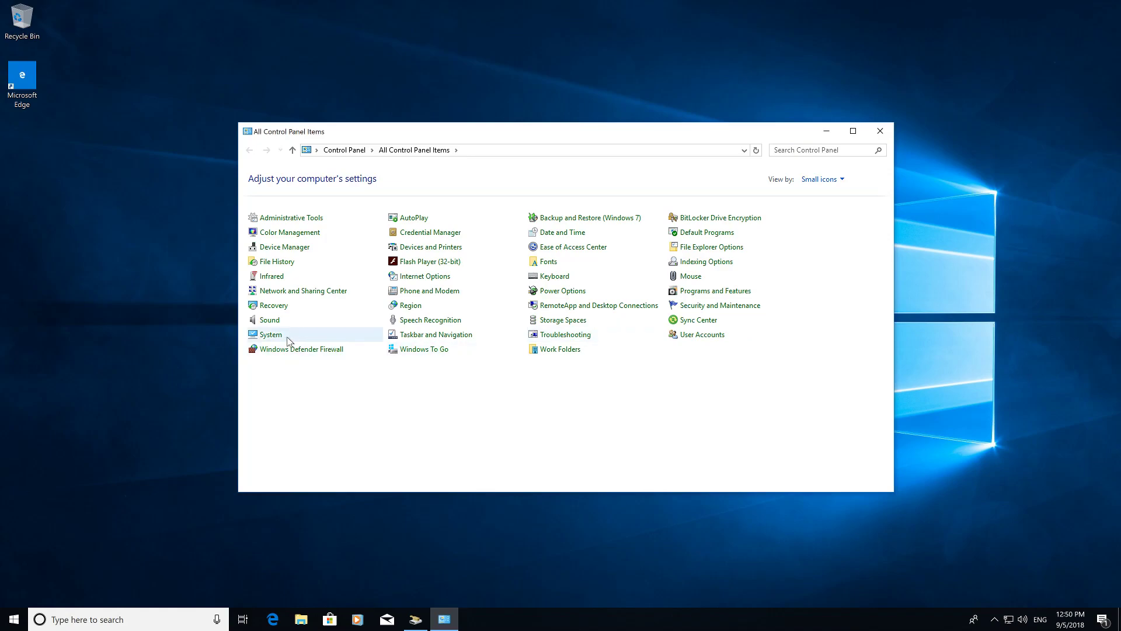
{"action": "left_click", "coordinate": [277, 336]}
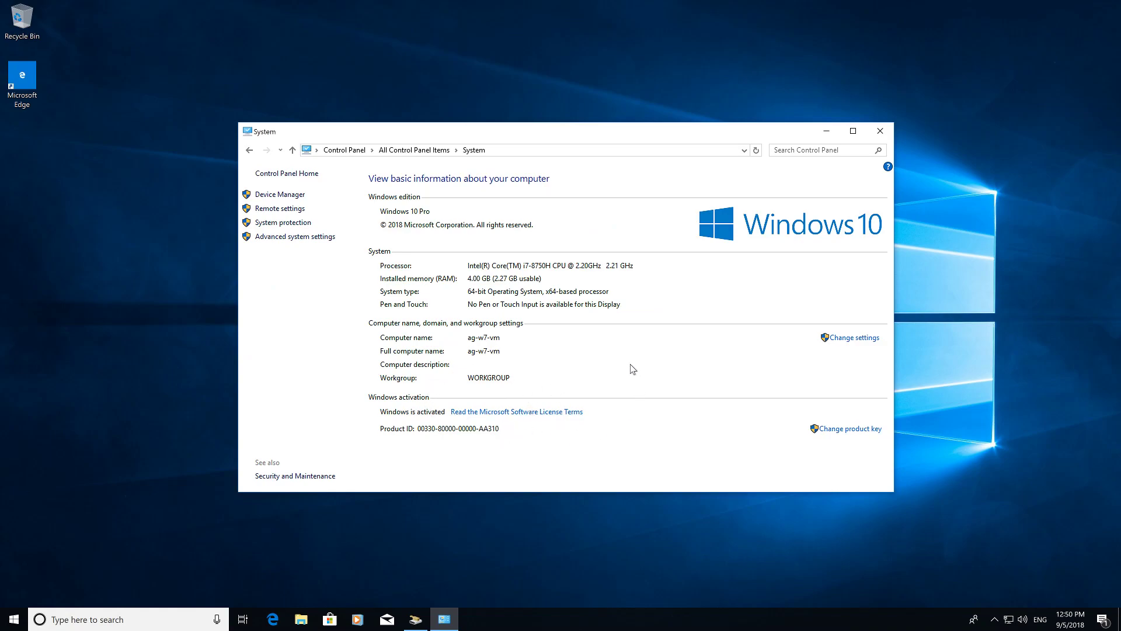
{"action": "left_click", "coordinate": [881, 132]}
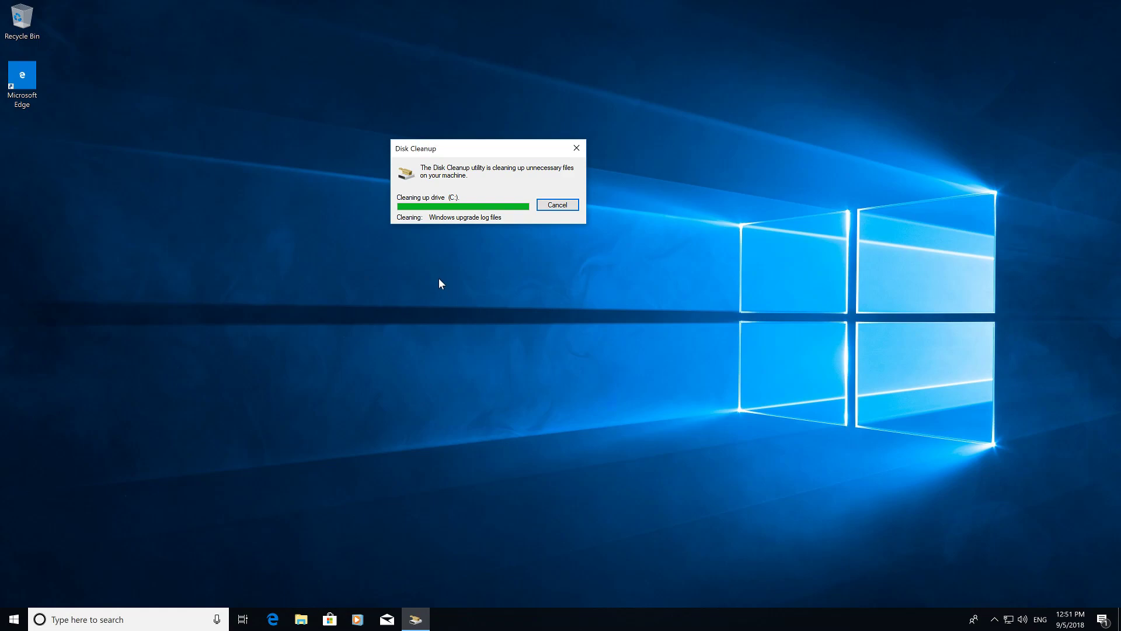
Check the free space on Local Disk (C:) under This PC in File Explorer, and close the window.
{"action": "left_click", "coordinate": [302, 620]}
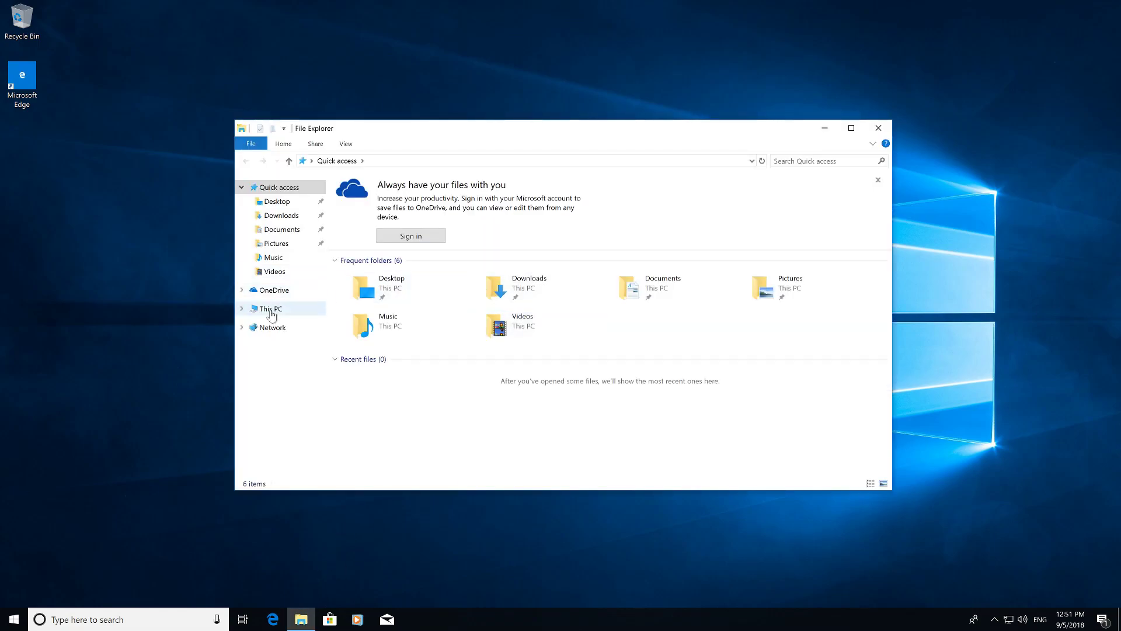
{"action": "left_click", "coordinate": [271, 312]}
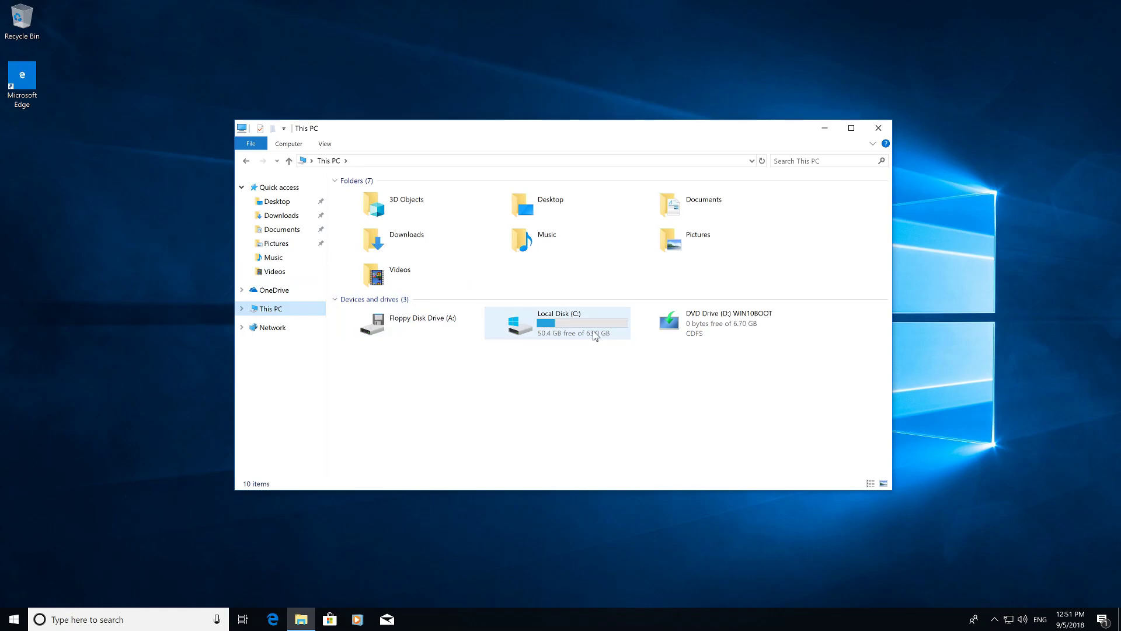
{"action": "mouse_move", "coordinate": [581, 331]}
{"action": "left_click", "coordinate": [603, 332]}
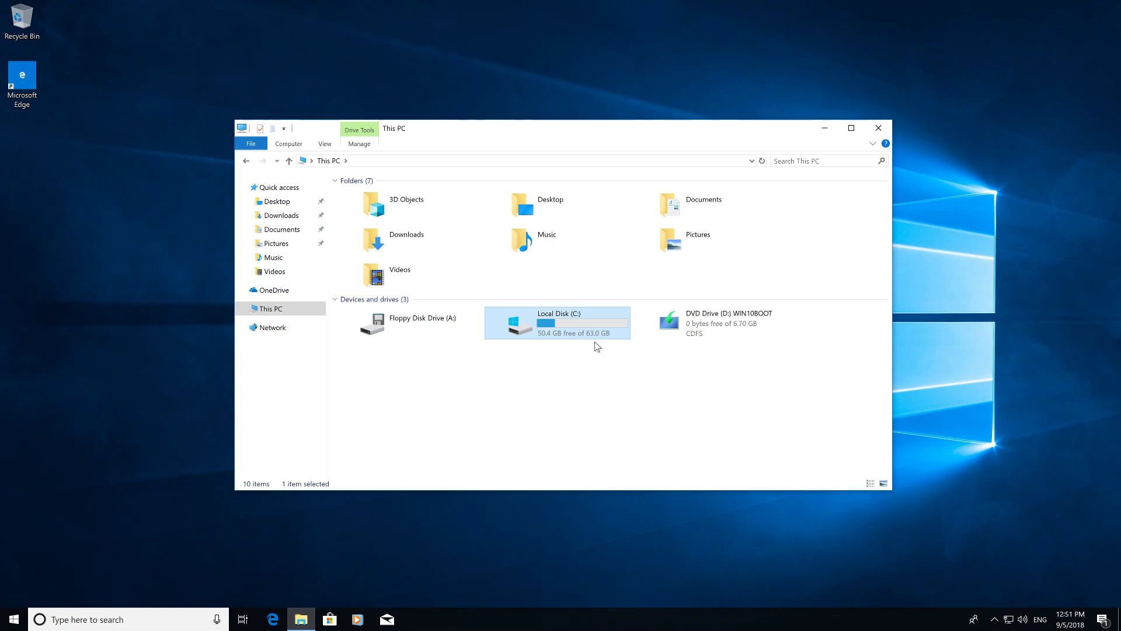
{"action": "left_click", "coordinate": [882, 131]}
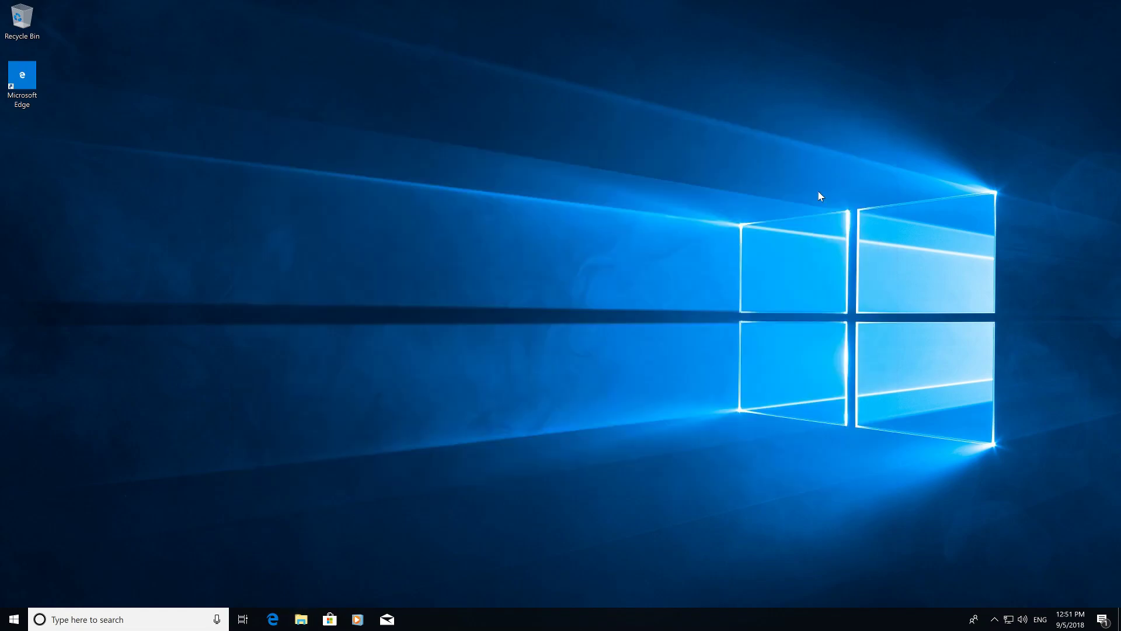